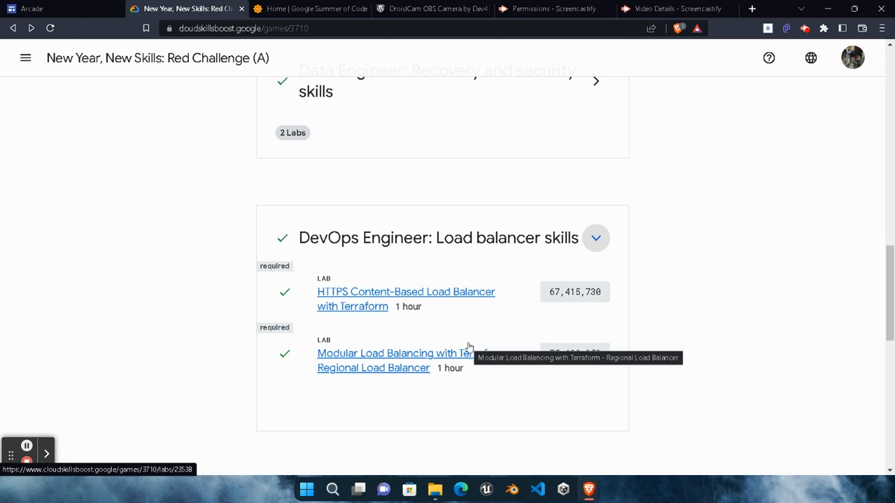
Open the lab "VPC Flow Logs - Analyzing Network Traffic" under Network Engineer: Traffic flow skills.
scroll(467, 346, "down", 5)
scroll(714, 345, "up", 1)
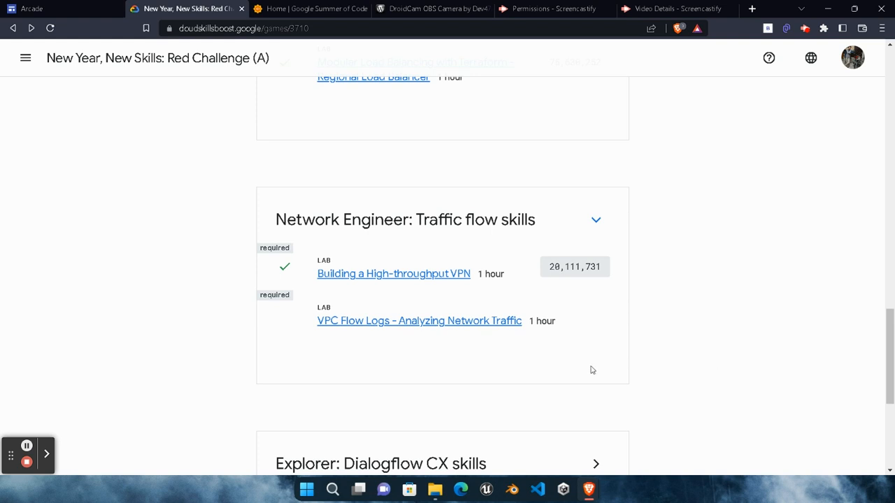
left_click(354, 329)
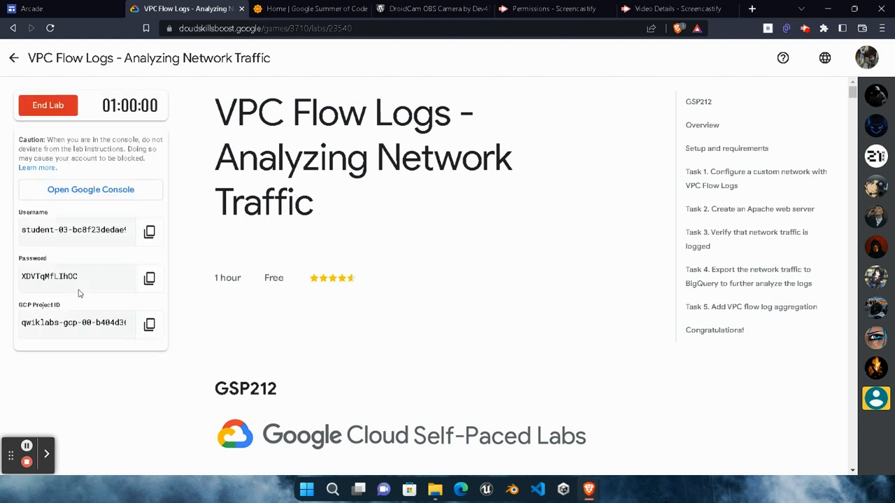
Open the lab's Google Console in a private window and paste the student account into the sign-in e-mail field.
right_click(118, 196)
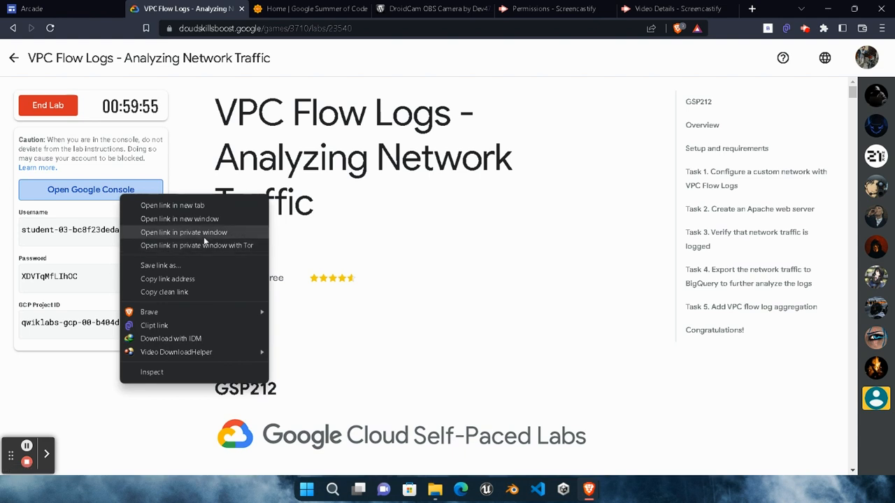
left_click(204, 238)
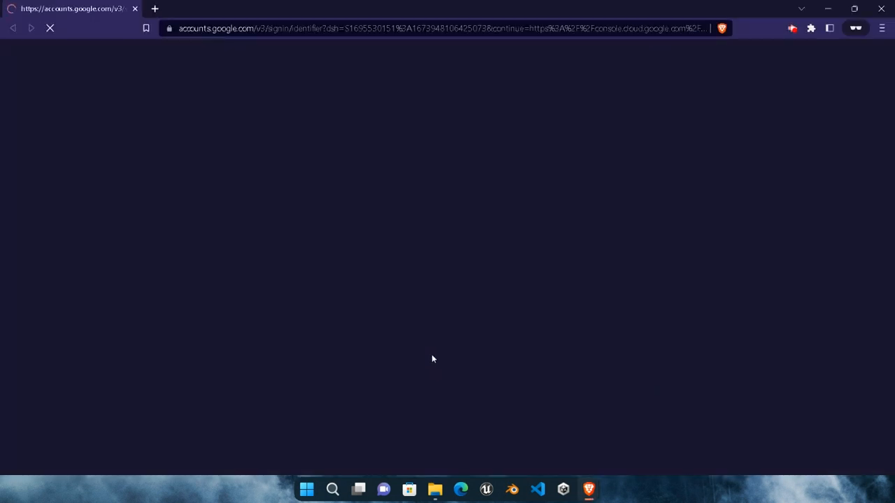
key("ctrl+v")
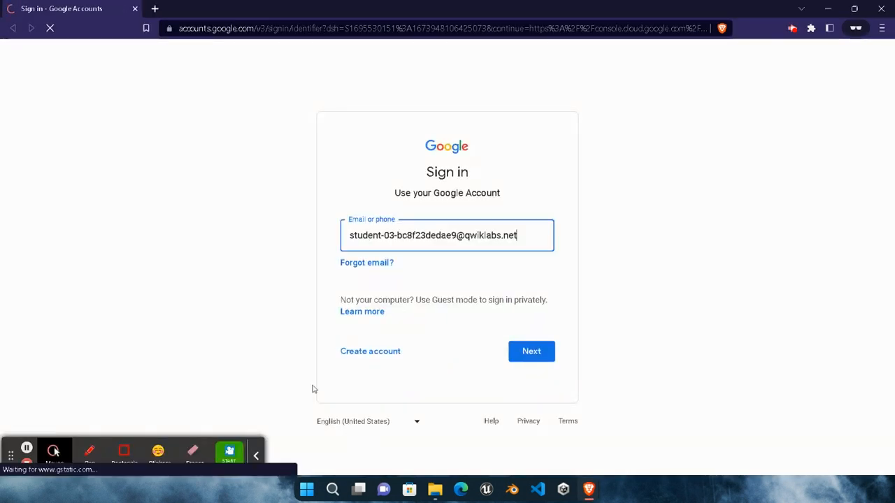
left_click(256, 456)
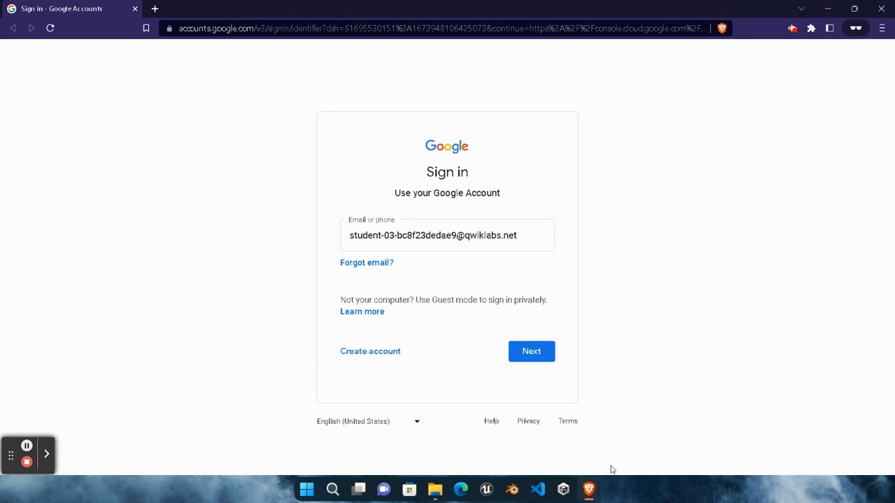
Copy the username from the lab page, re-enter it as the Google sign-in e-mail and submit it.
mouse_move(594, 489)
left_click(458, 426)
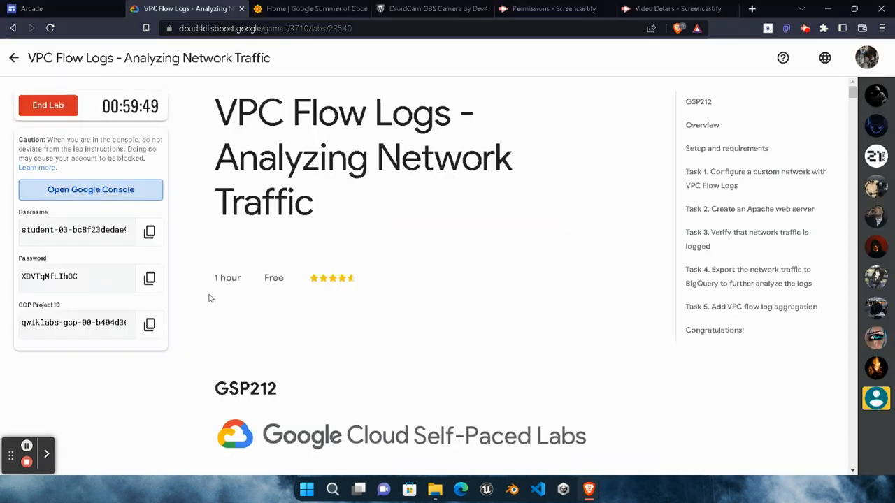
left_click(148, 231)
mouse_move(588, 489)
left_click(734, 377)
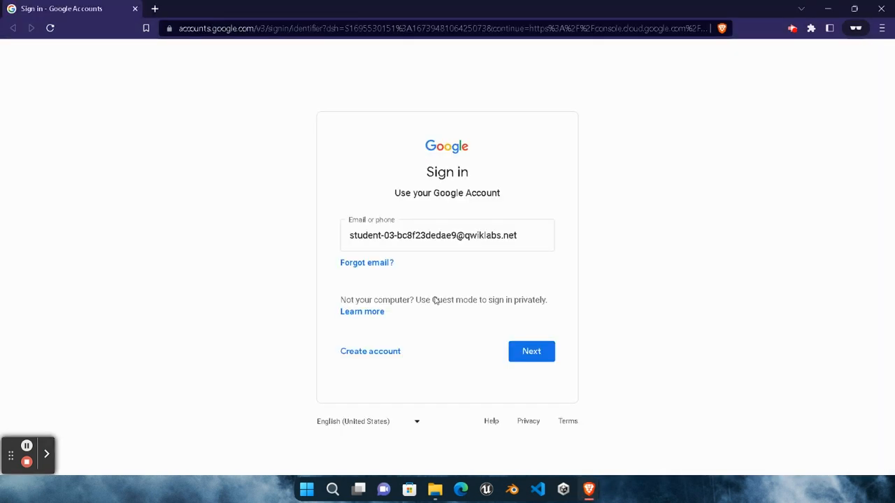
triple_click(421, 244)
key("ctrl+v")
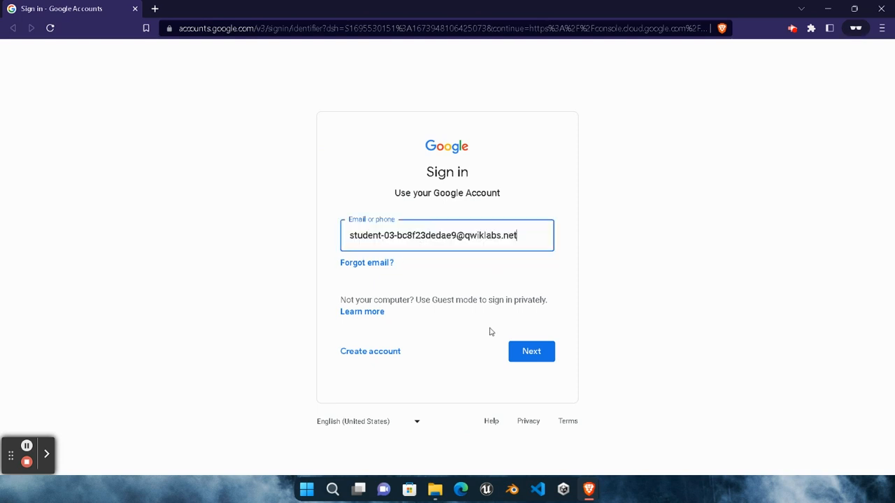
left_click(520, 352)
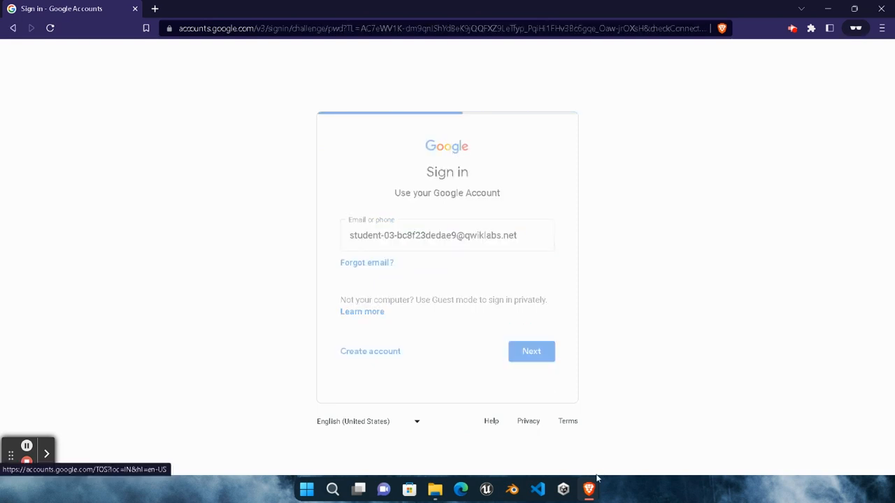
Copy the lab password from the lab page and submit it in the password field to sign in to Google Cloud.
mouse_move(589, 490)
left_click(478, 435)
left_click(149, 279)
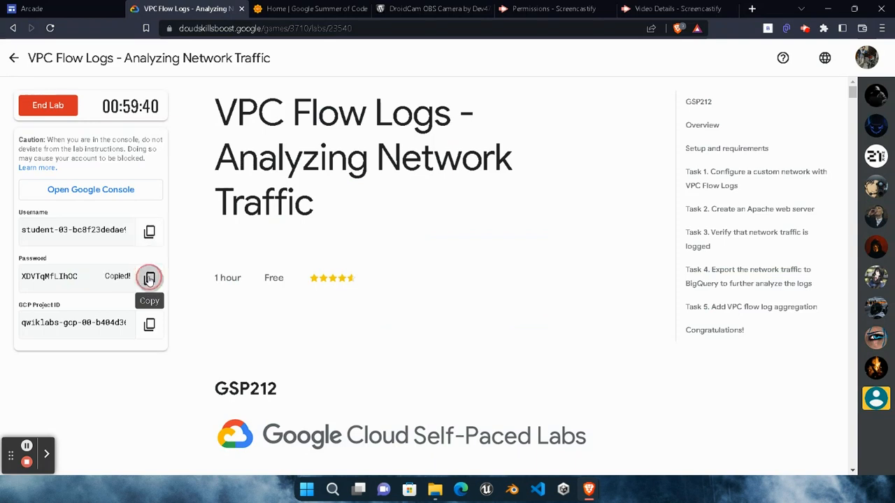
left_click(667, 422)
key("ctrl+v")
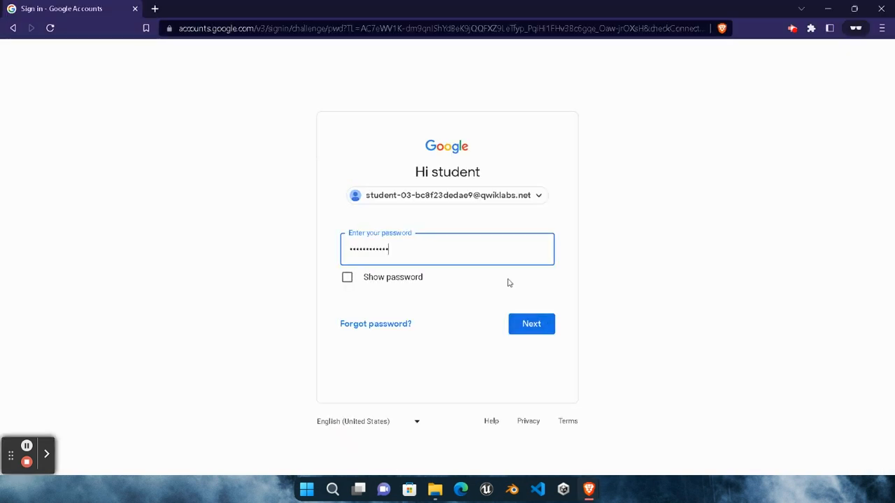
key("Return")
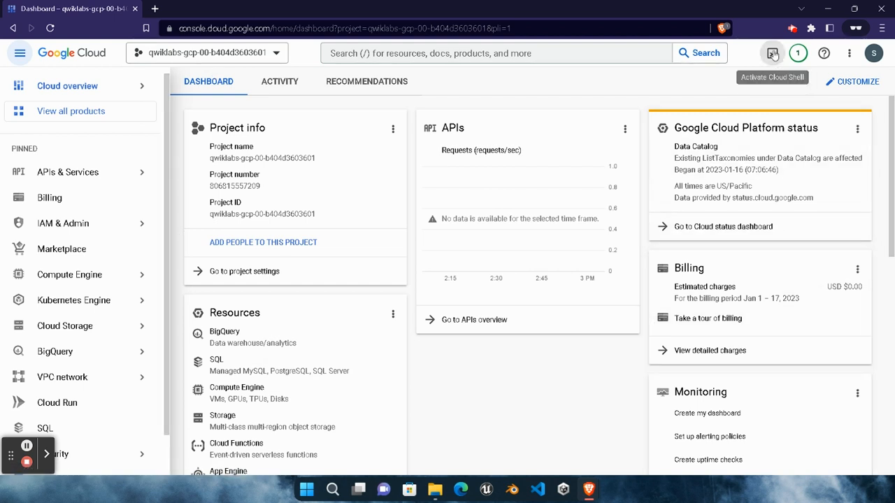
Go to Task 1 in the lab instructions and review the settings for the custom VPC network.
left_click(464, 400)
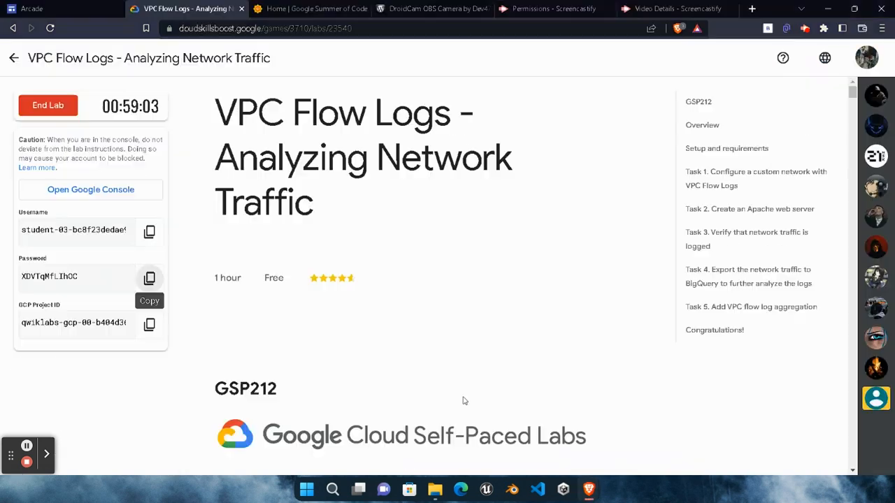
scroll(418, 330, "down", 5)
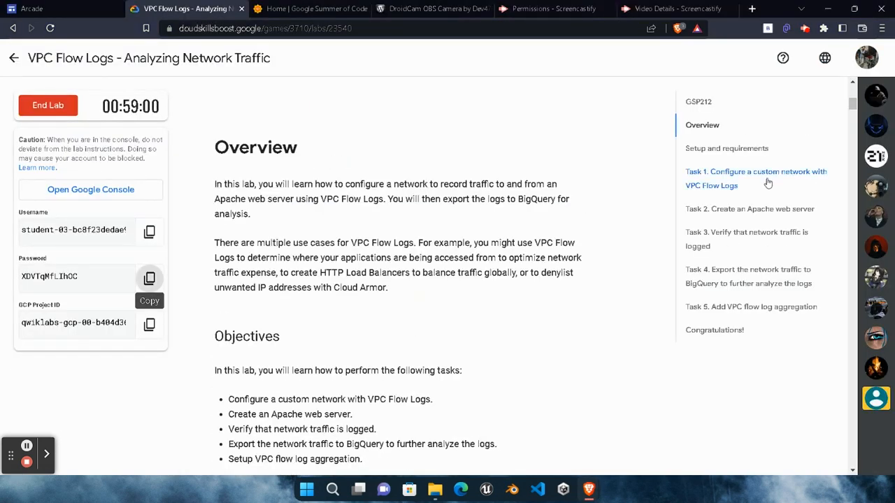
left_click(768, 182)
scroll(448, 334, "down", 2)
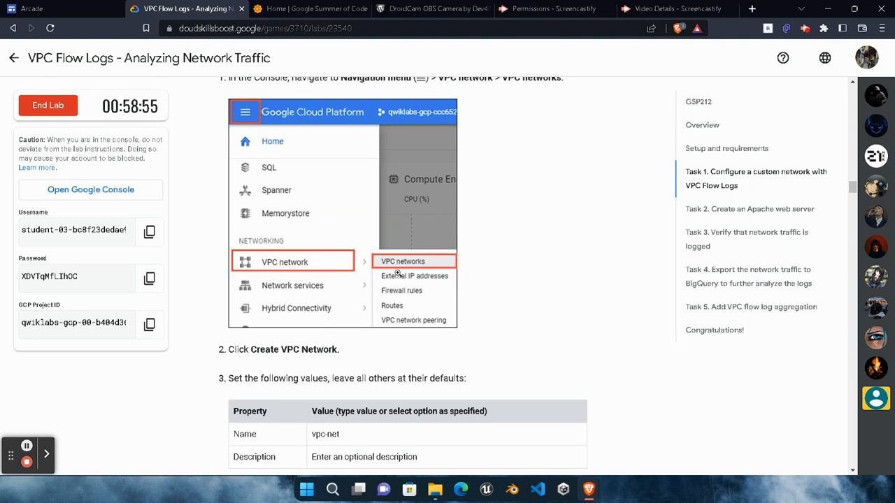
scroll(397, 323, "down", 4)
Go to VPC networks in the Google Cloud console, shrink the Cloud Shell pane and start creating a VPC network.
mouse_move(588, 489)
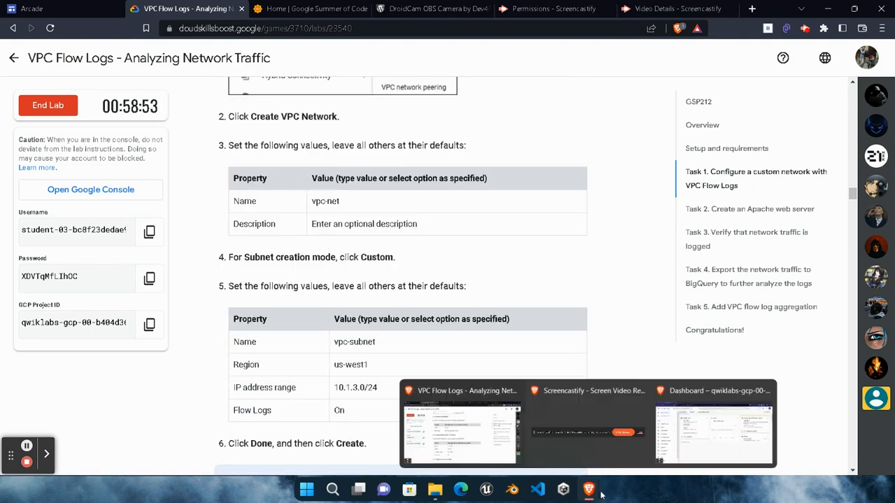
left_click(651, 420)
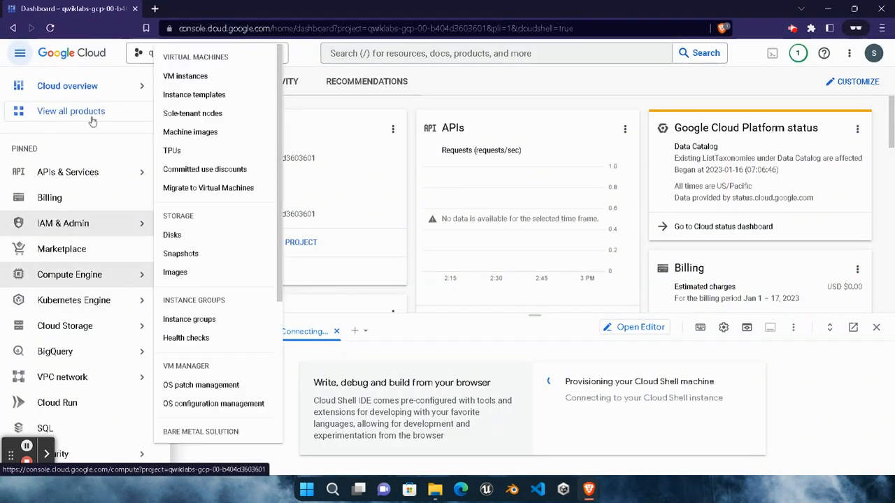
mouse_move(65, 378)
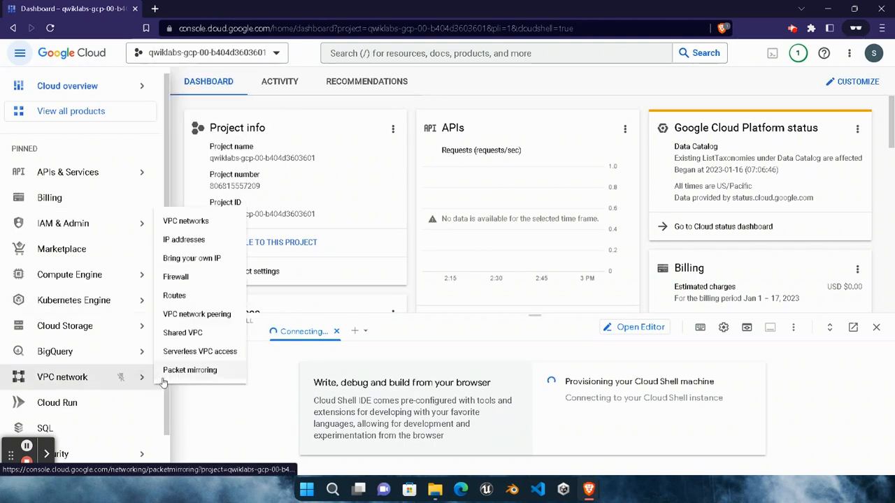
left_click(185, 222)
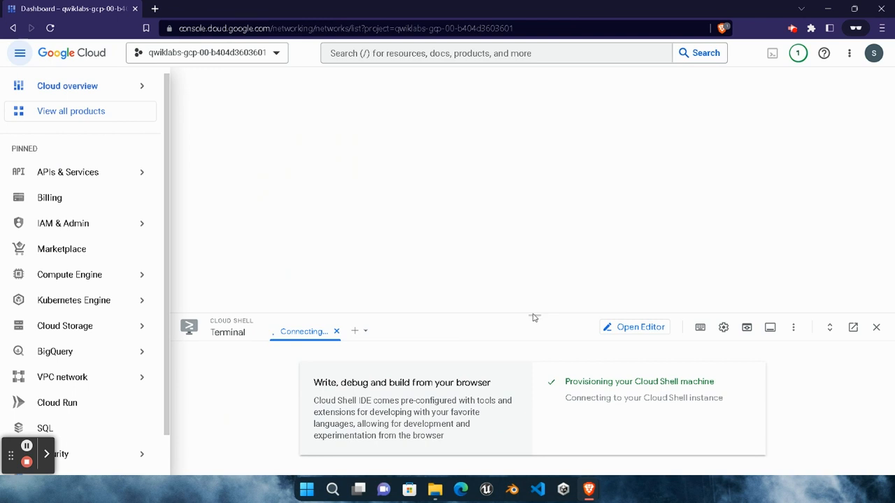
left_click_drag(530, 384, 518, 465)
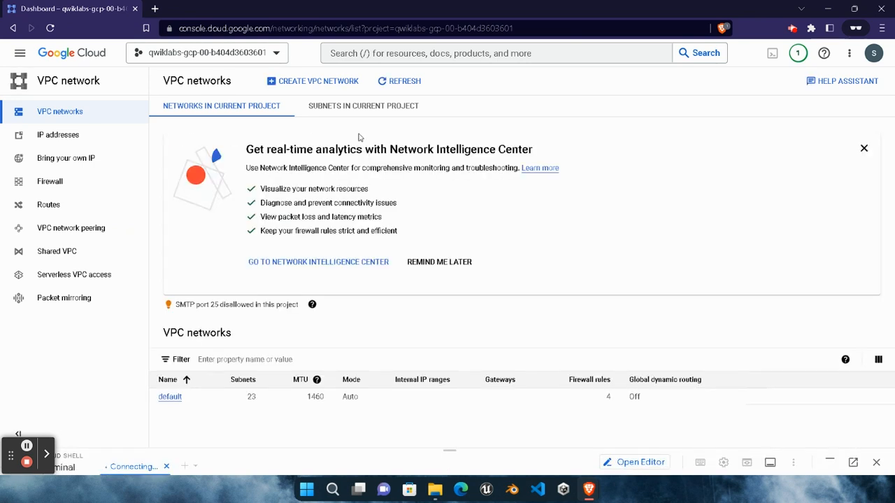
left_click(354, 81)
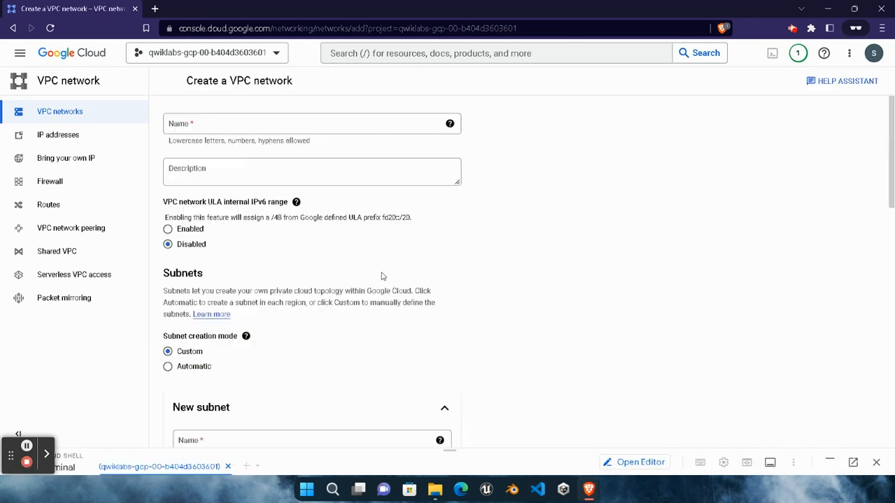
Name the VPC network vpc-net, copied from the lab instructions, and enter the description "Being notified".
mouse_move(589, 489)
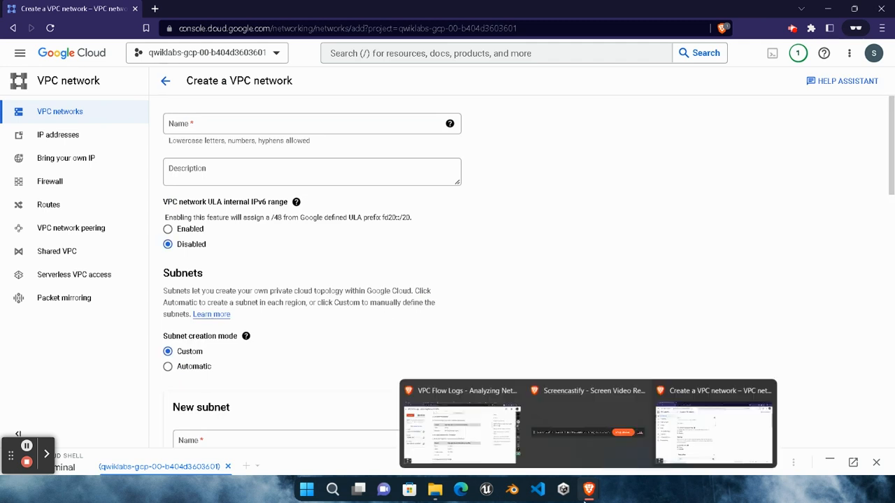
left_click(461, 426)
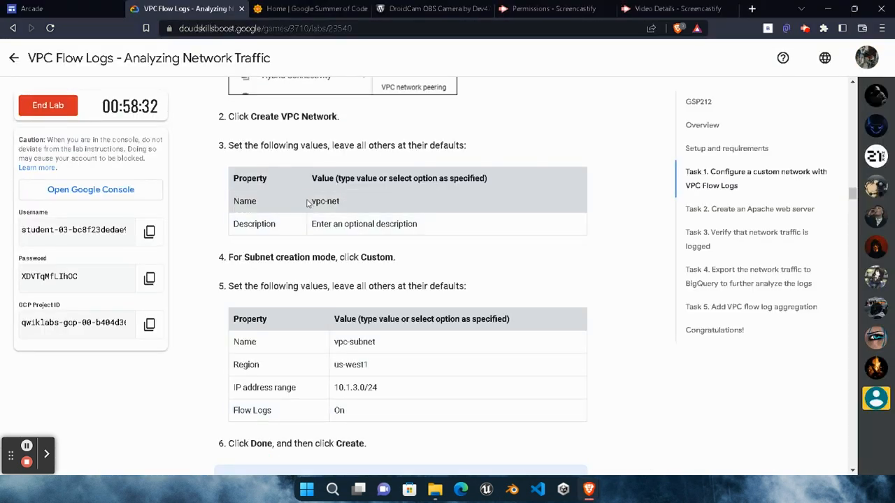
left_click_drag(313, 200, 340, 204)
key("ctrl+c")
mouse_move(589, 489)
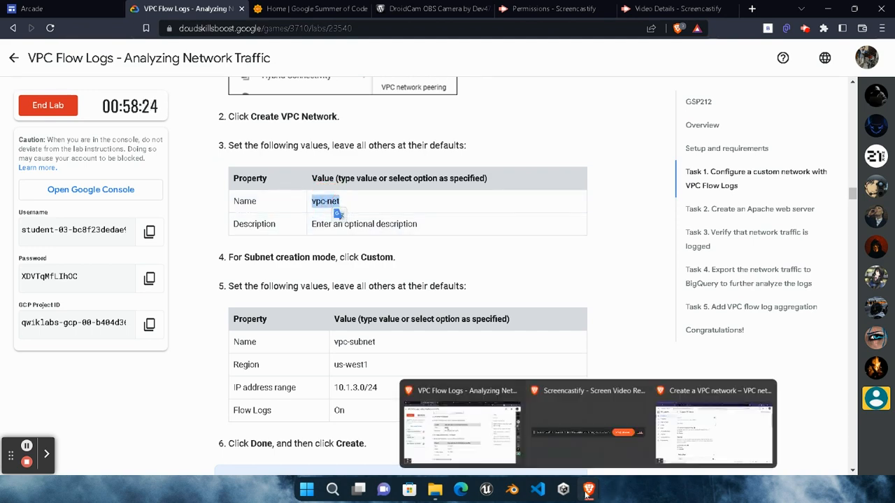
left_click(727, 423)
left_click(363, 128)
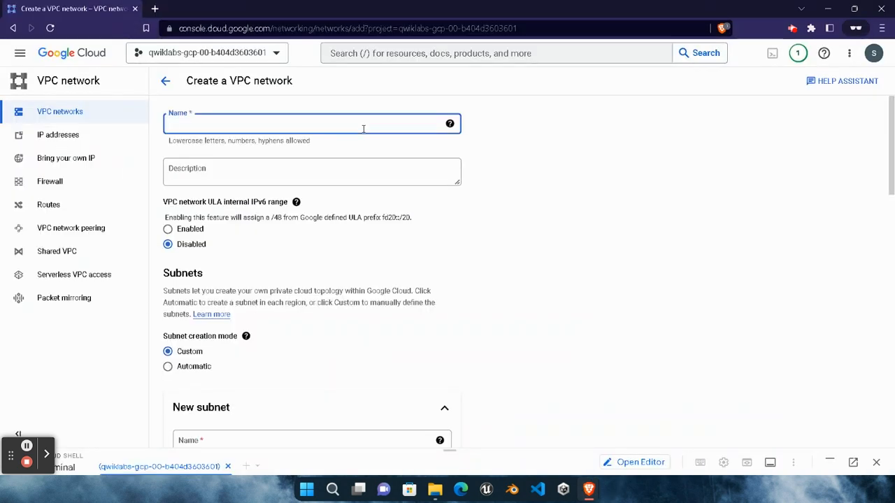
key("ctrl+v")
left_click(371, 169)
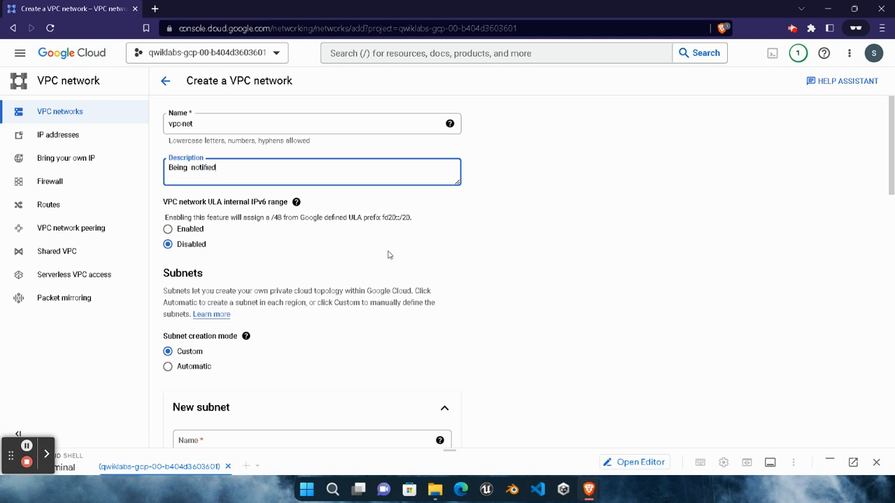
Name the new subnet vpc-subnet, copying the name from the lab instructions.
scroll(389, 255, "down", 3)
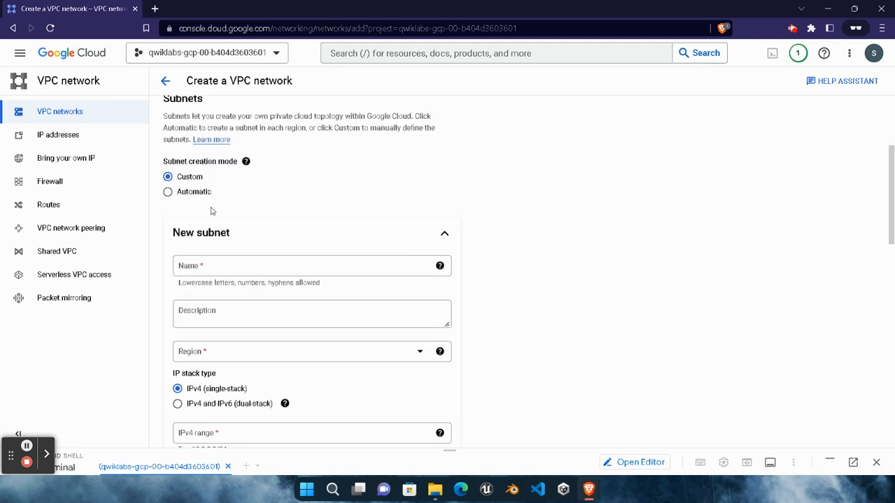
mouse_move(588, 489)
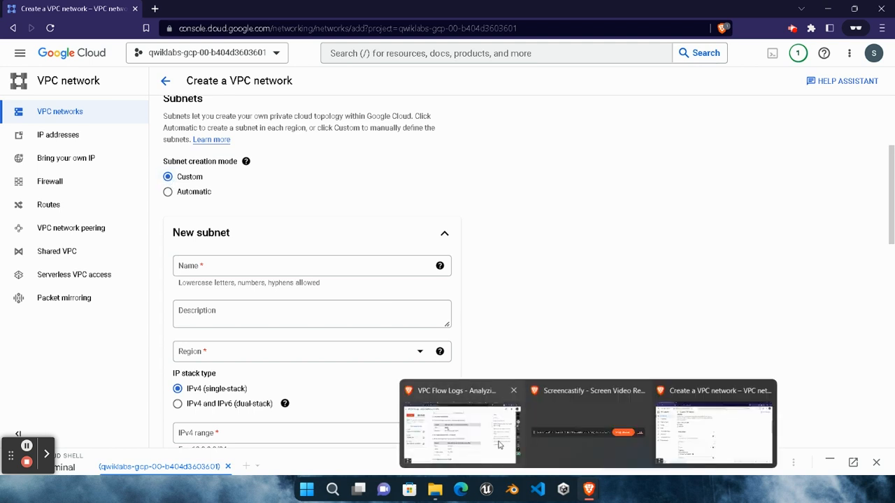
left_click(462, 427)
left_click_drag(333, 342, 374, 342)
key("ctrl+c")
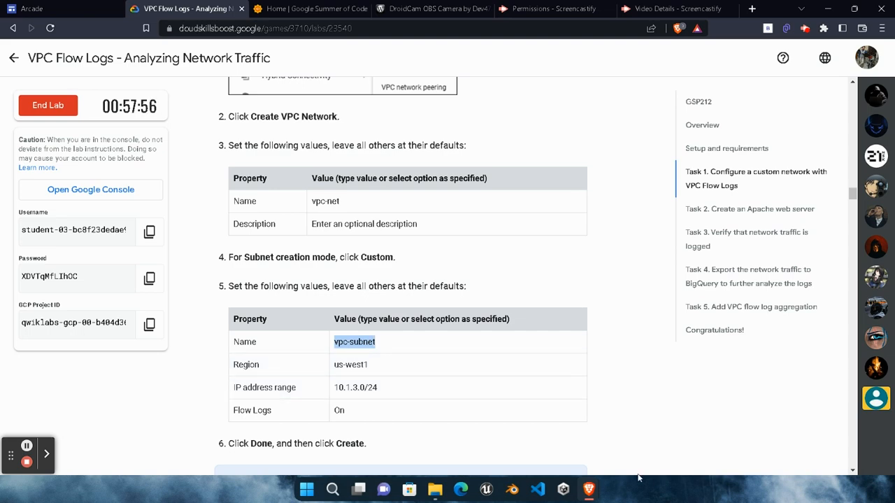
mouse_move(591, 492)
left_click(787, 377)
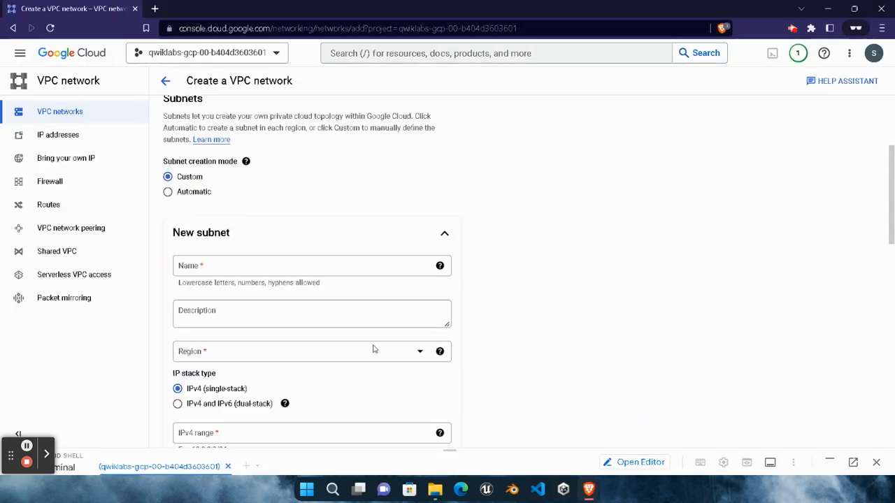
left_click(369, 260)
key("ctrl+v")
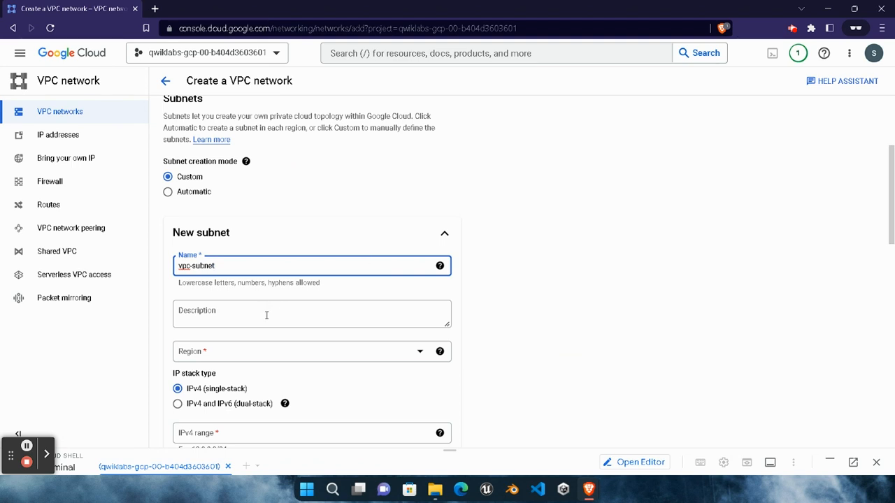
Set the new subnet's region to us-west1 and its IPv4 range to 10.1.3.0/24, copied from the lab instructions.
left_click(268, 358)
mouse_move(588, 489)
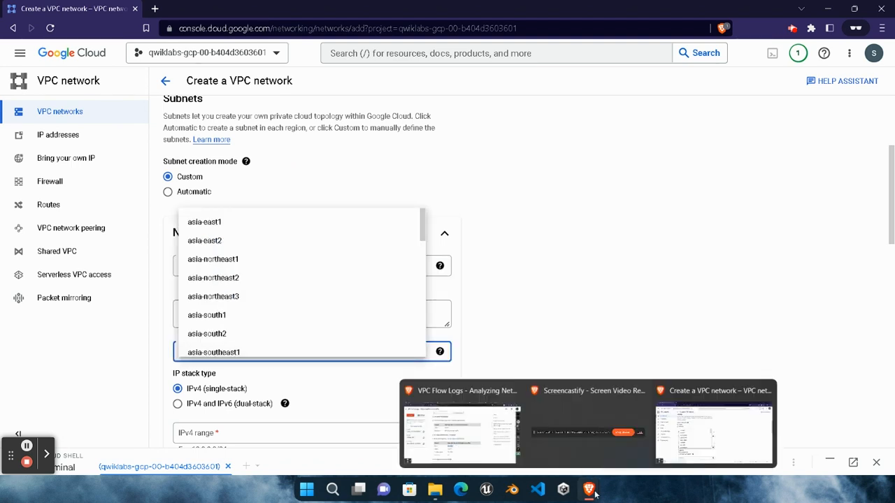
left_click(422, 417)
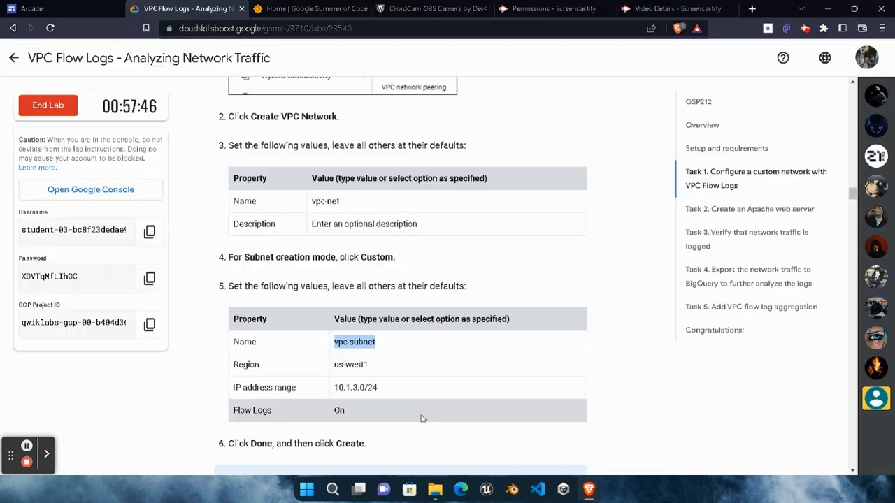
left_click_drag(338, 385, 378, 388)
key("ctrl+c")
left_click(339, 385)
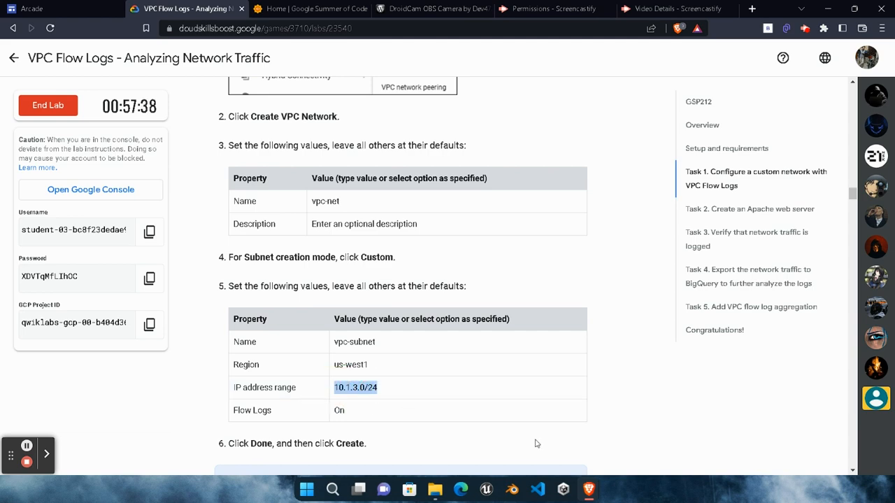
mouse_move(590, 489)
left_click(713, 391)
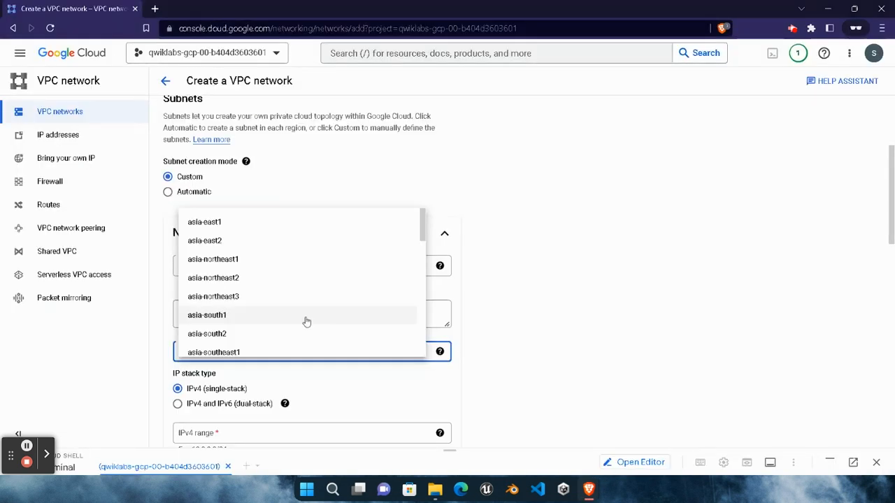
scroll(303, 312, "down", 15)
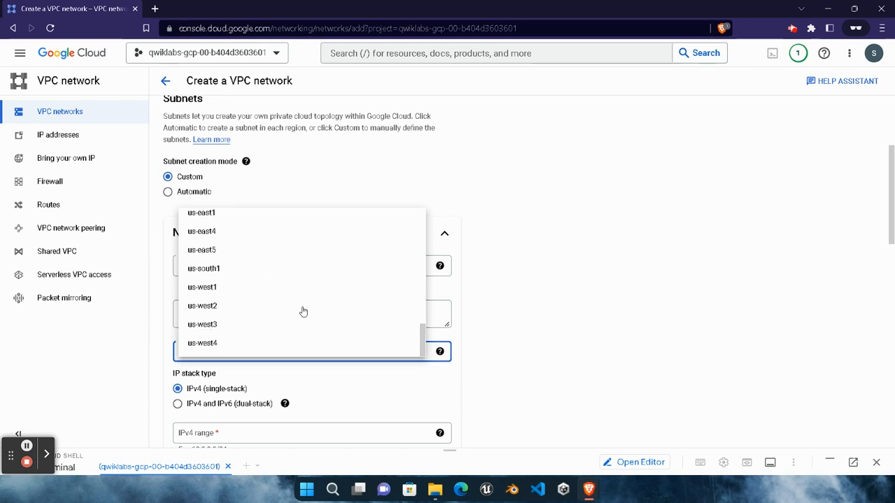
left_click(230, 289)
left_click(305, 430)
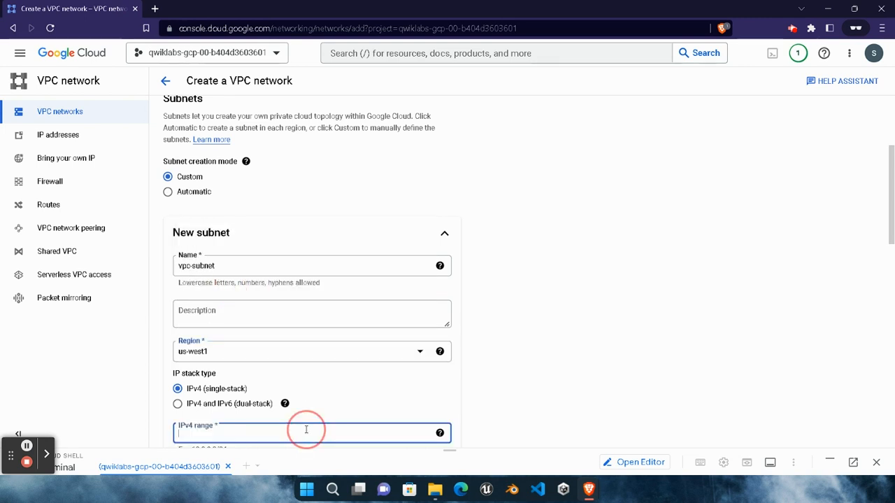
key("ctrl+v")
Turn on flow logs for the new subnet.
scroll(396, 348, "down", 3)
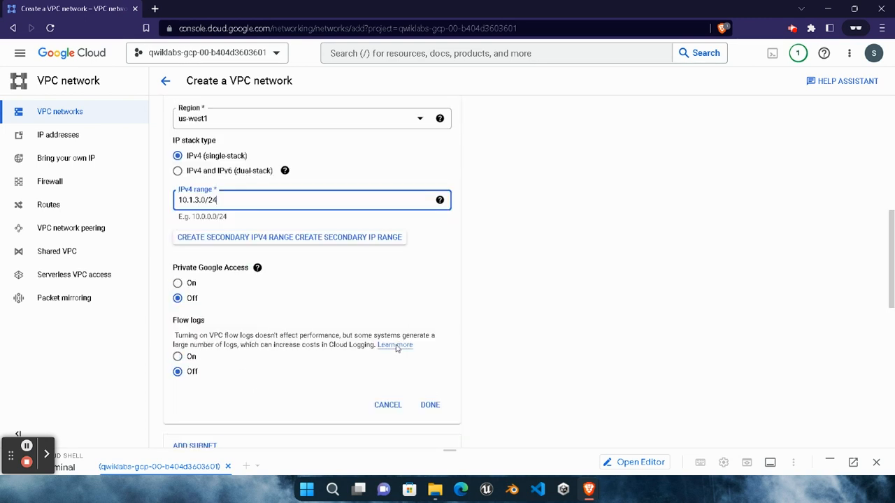
left_click(182, 362)
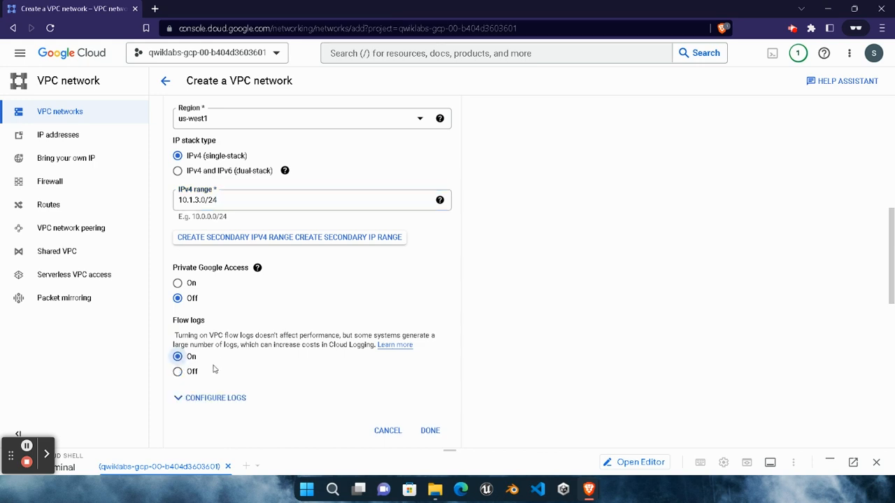
scroll(605, 441, "down", 2)
Check the remaining network creation instructions in the lab, then create the VPC network and dismiss the notification.
mouse_move(589, 488)
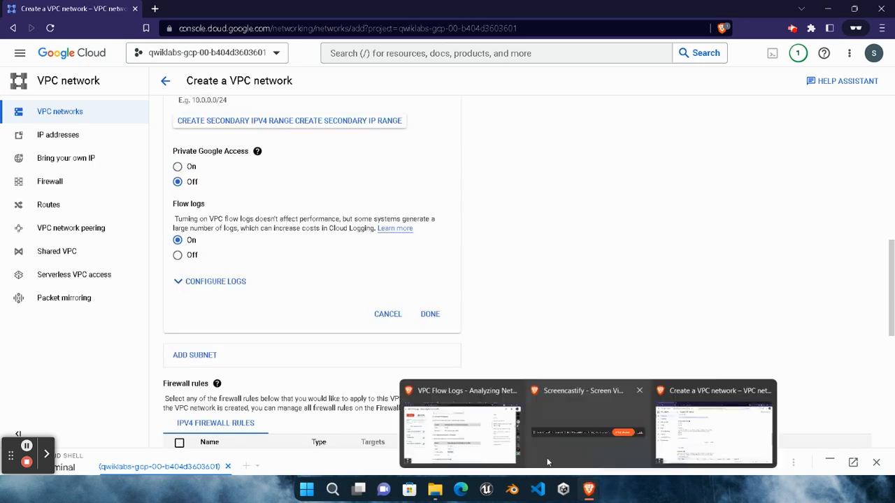
left_click(463, 429)
scroll(315, 321, "down", 3)
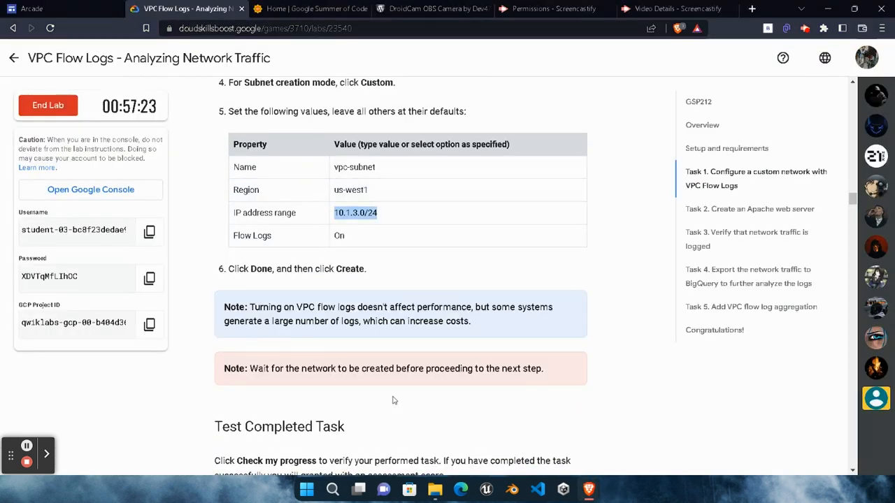
scroll(315, 321, "down", 1)
mouse_move(588, 488)
left_click(712, 404)
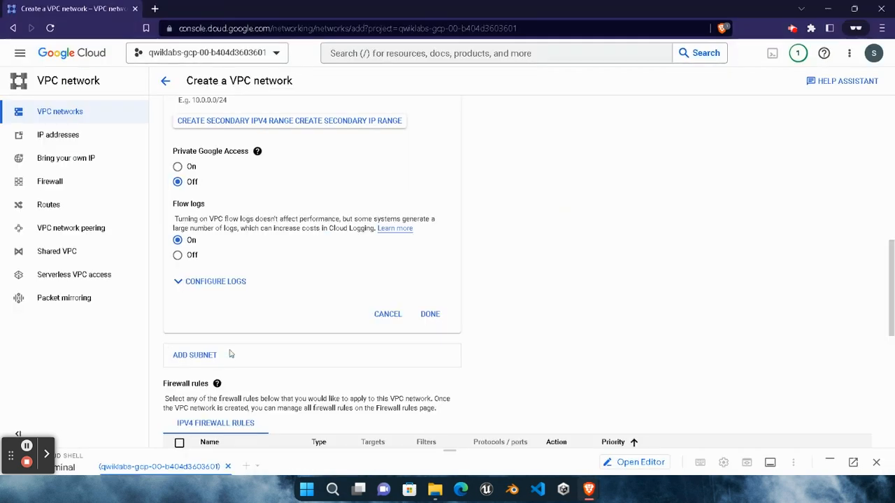
scroll(234, 350, "down", 5)
left_click(198, 384)
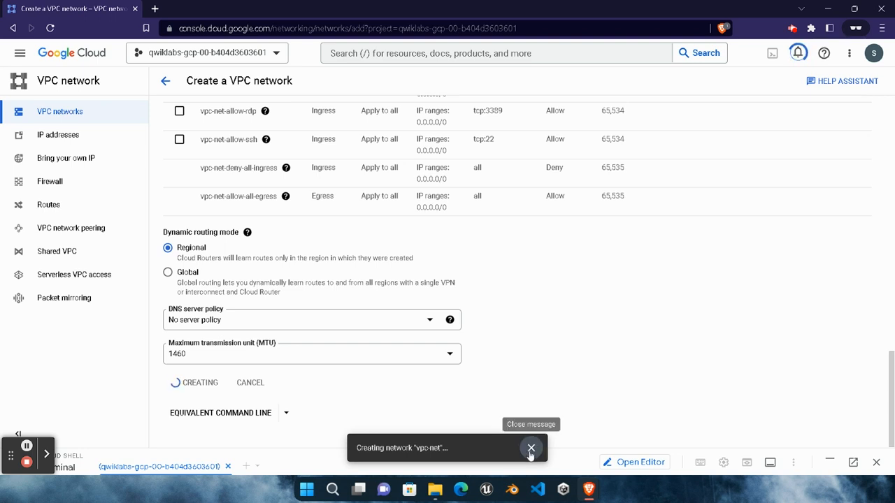
left_click(530, 448)
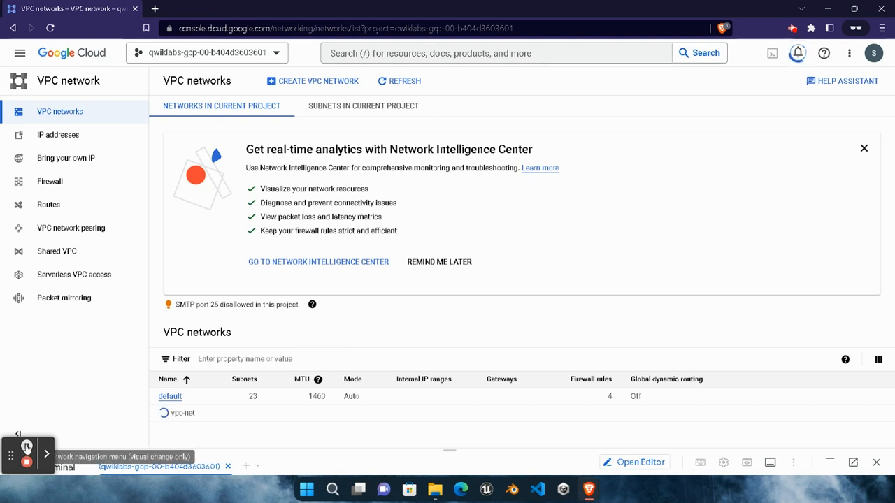
left_click(27, 446)
left_click(27, 446)
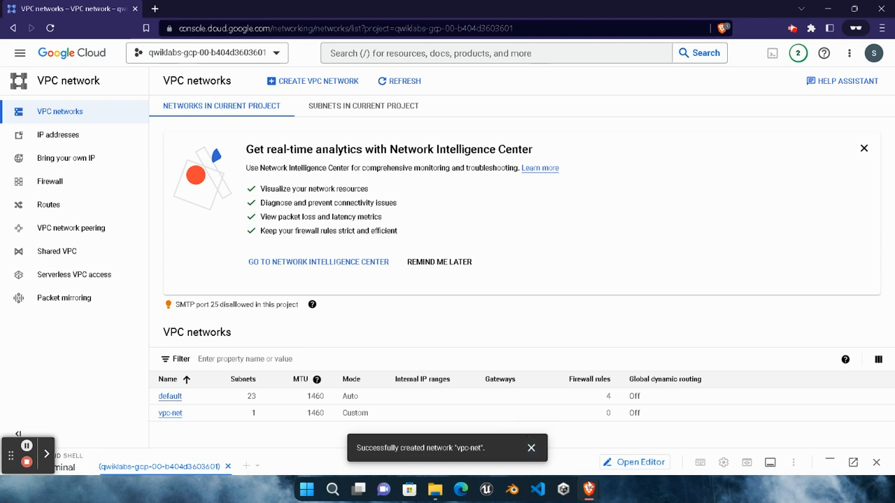
Switch to the lab instructions and check the progress of the custom network and us-west1 subnet tasks.
mouse_move(589, 489)
left_click(454, 426)
scroll(468, 186, "down", 3)
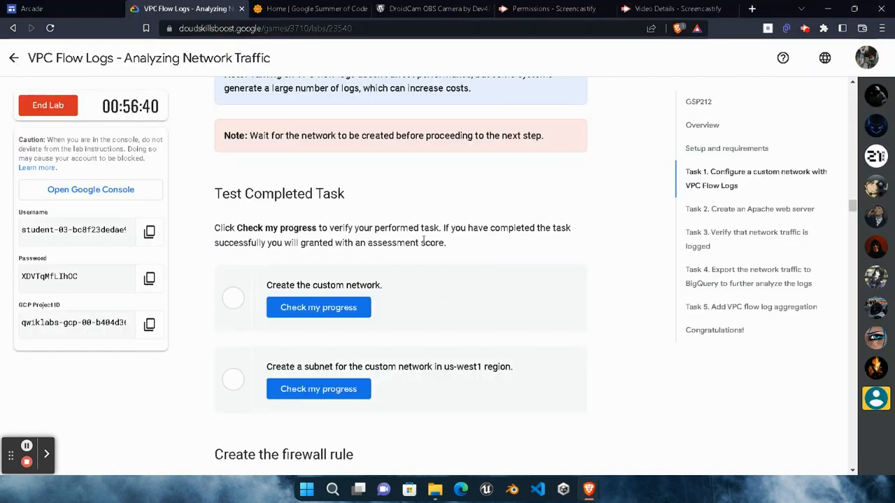
left_click(345, 308)
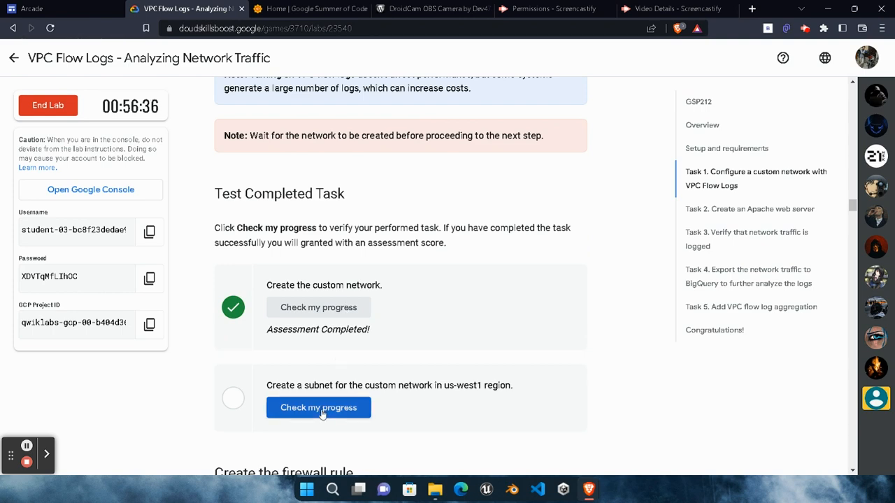
left_click(319, 406)
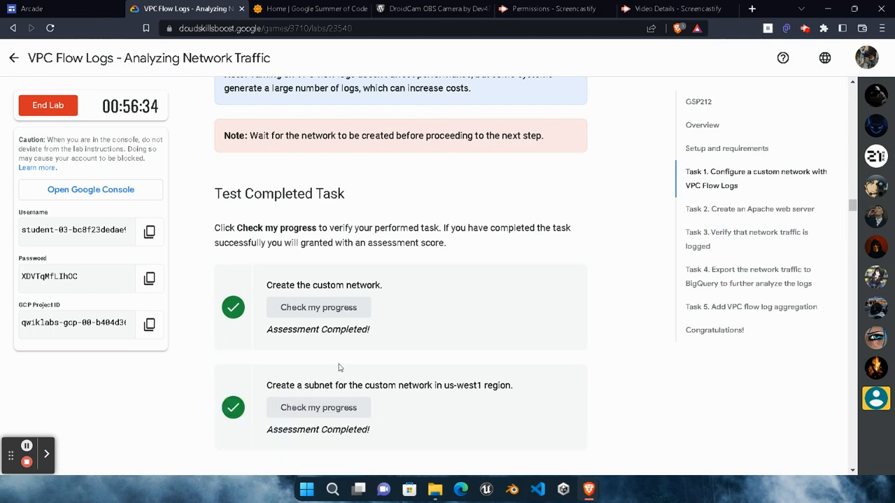
Start a new firewall rule in the Google Cloud console and name it allow-http-ssh, copied from the lab instructions.
scroll(338, 366, "down", 3)
scroll(346, 347, "down", 2)
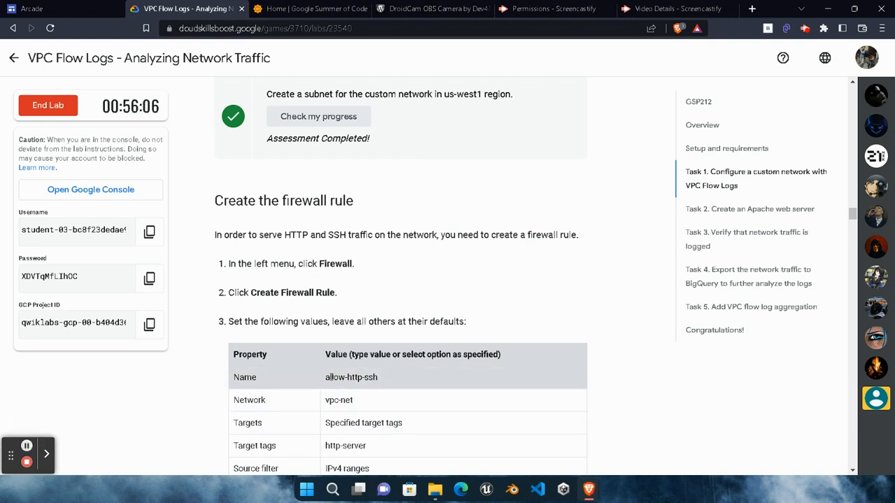
left_click_drag(323, 378, 378, 378)
key("ctrl+c")
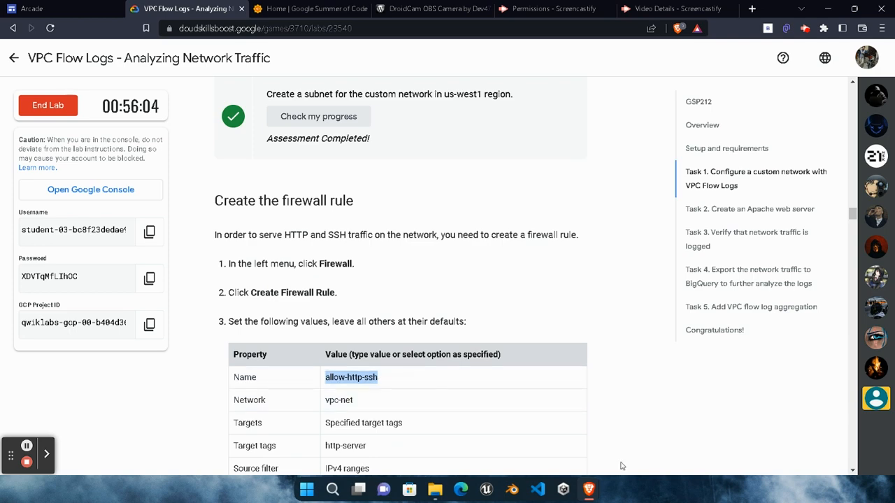
mouse_move(589, 489)
left_click(749, 430)
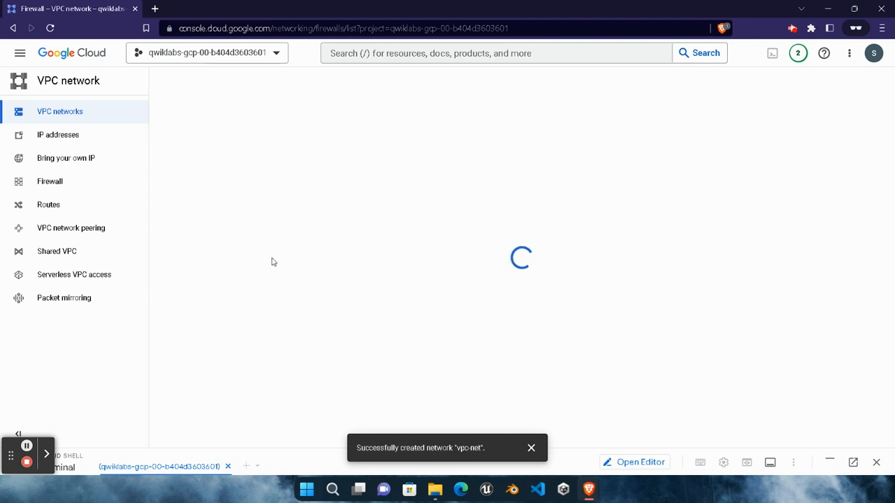
left_click(532, 447)
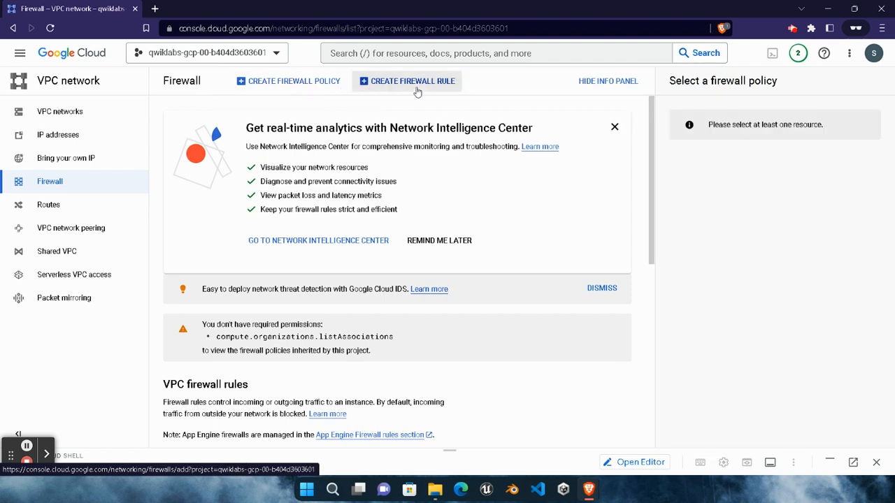
left_click(416, 89)
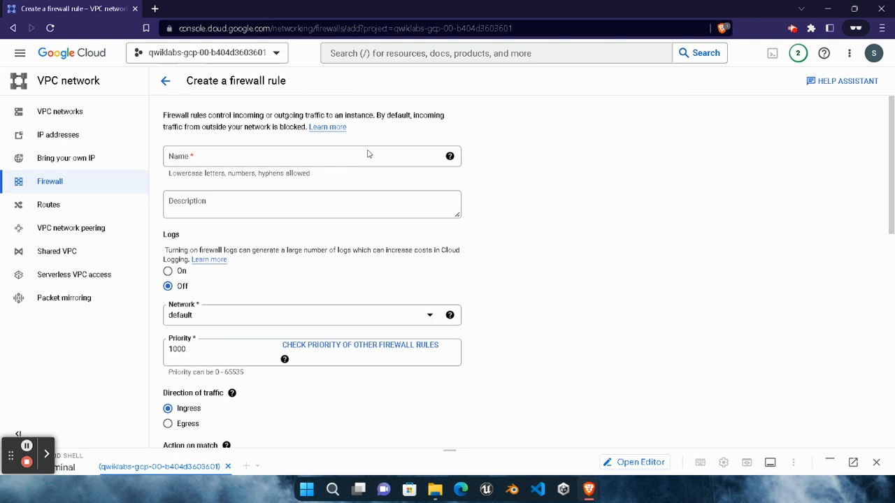
left_click(369, 156)
key("ctrl+v")
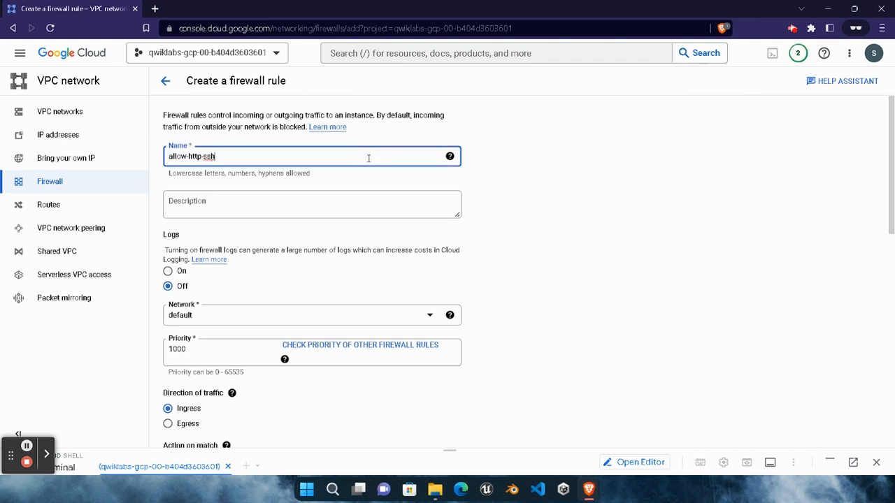
left_click(27, 446)
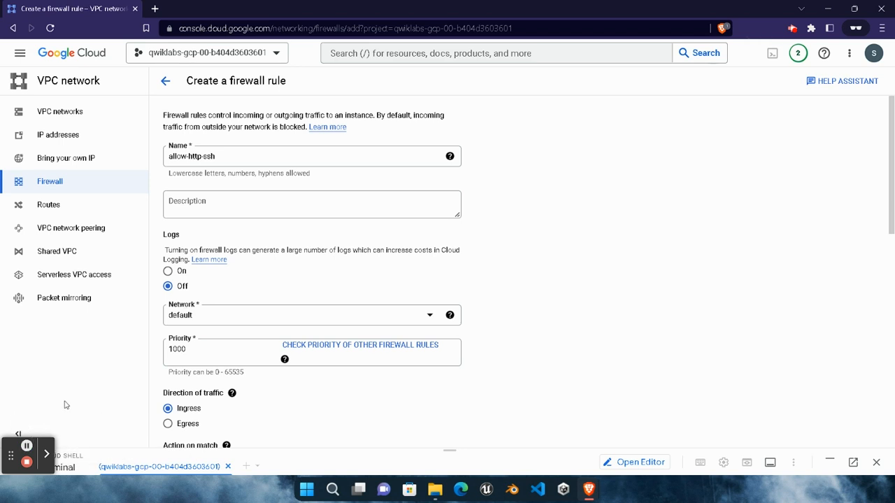
Set the firewall rule's network to vpc-net and its target tag to http-server, copied from the lab instructions.
left_click(360, 324)
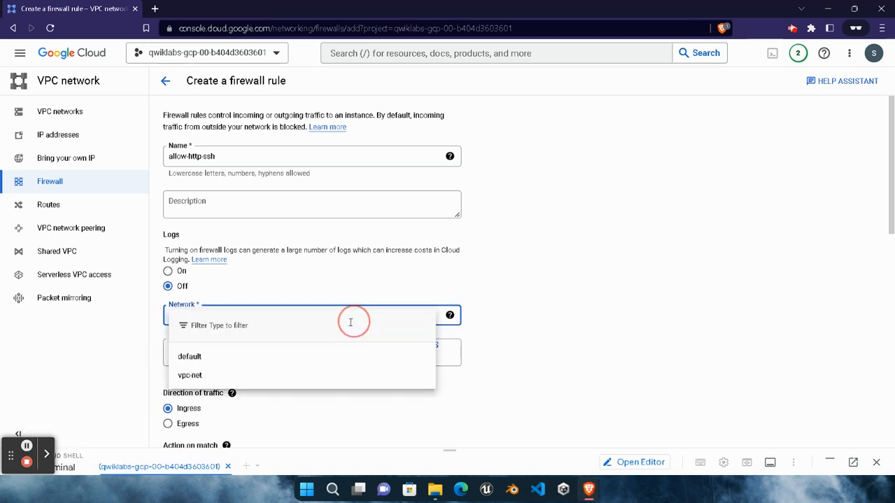
left_click(322, 372)
mouse_move(589, 489)
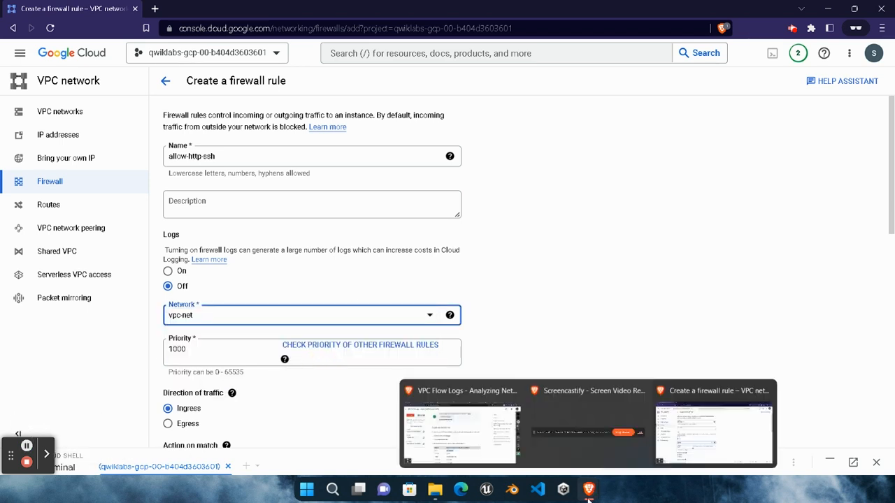
left_click(447, 426)
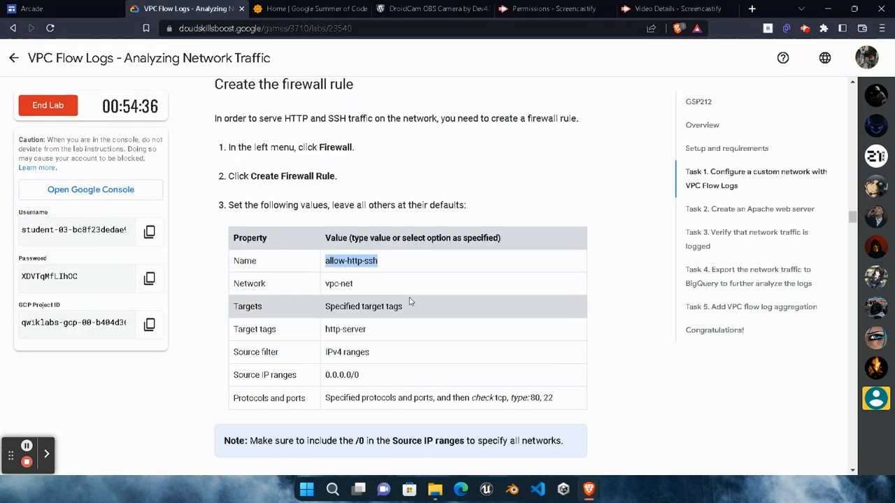
left_click_drag(325, 334, 366, 331)
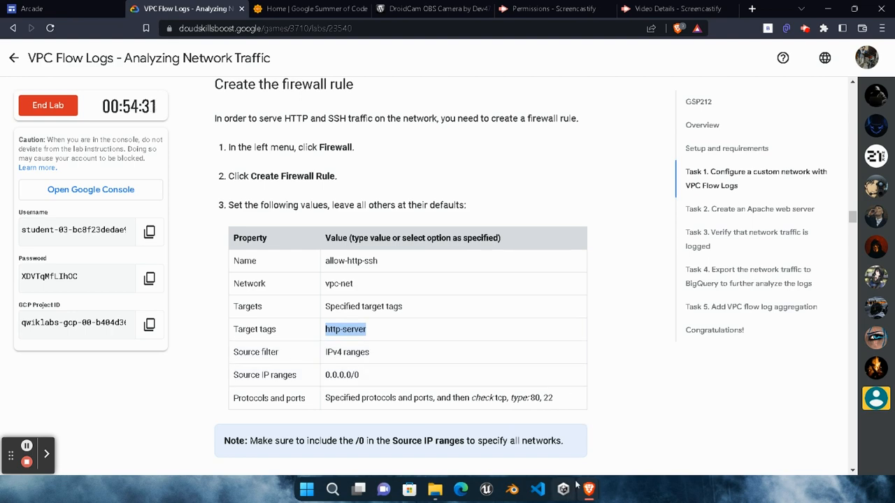
mouse_move(588, 490)
left_click(713, 441)
scroll(254, 337, "down", 3)
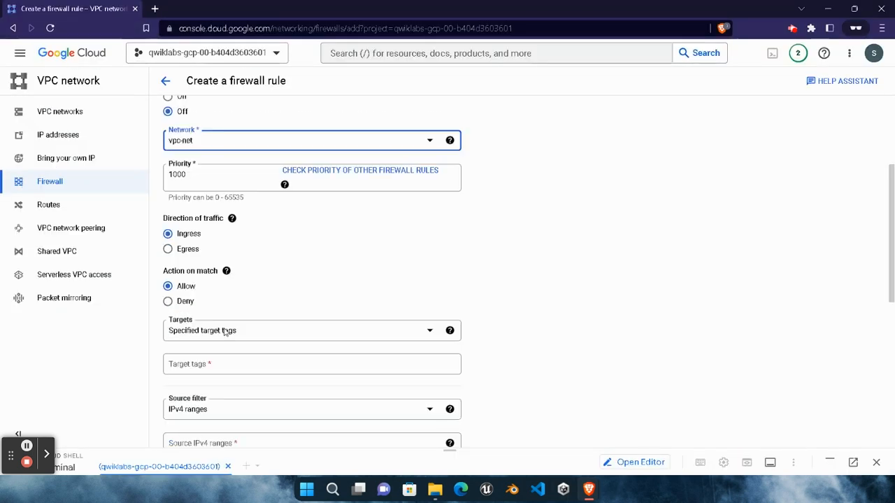
left_click(226, 368)
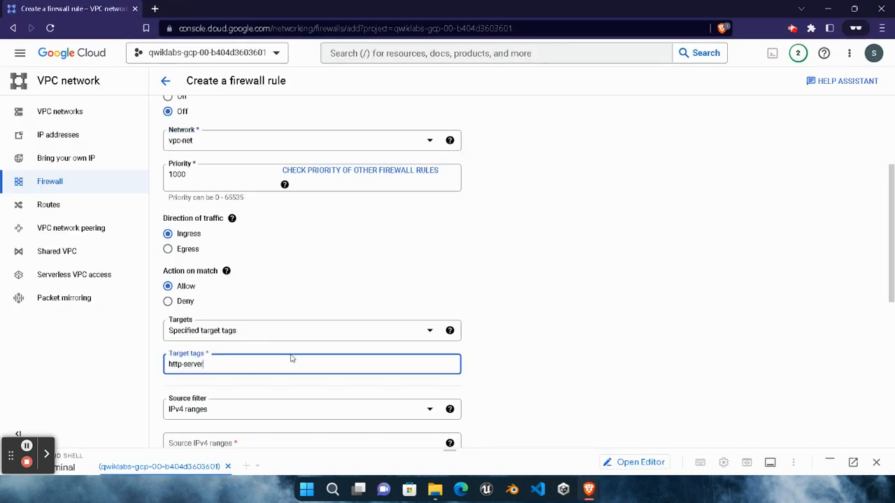
Set the firewall rule's source IPv4 range to 0.0.0.0/0, copied from the lab instructions.
scroll(292, 359, "down", 2)
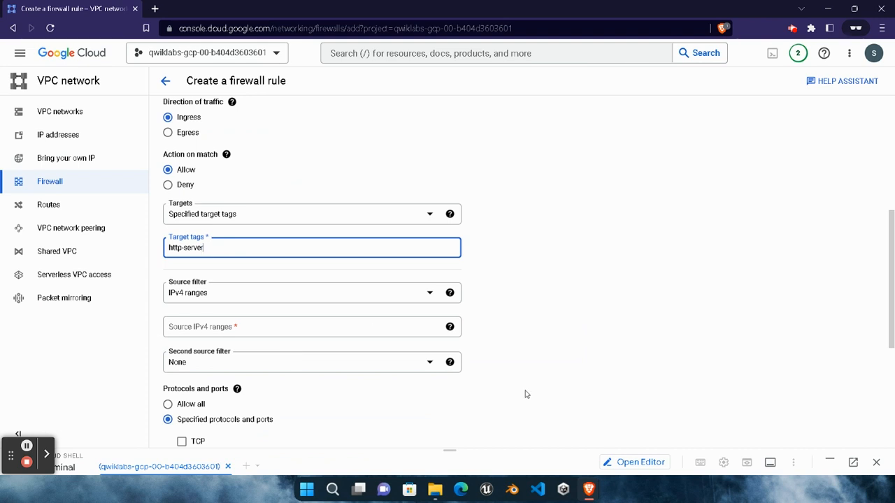
mouse_move(589, 490)
left_click(461, 415)
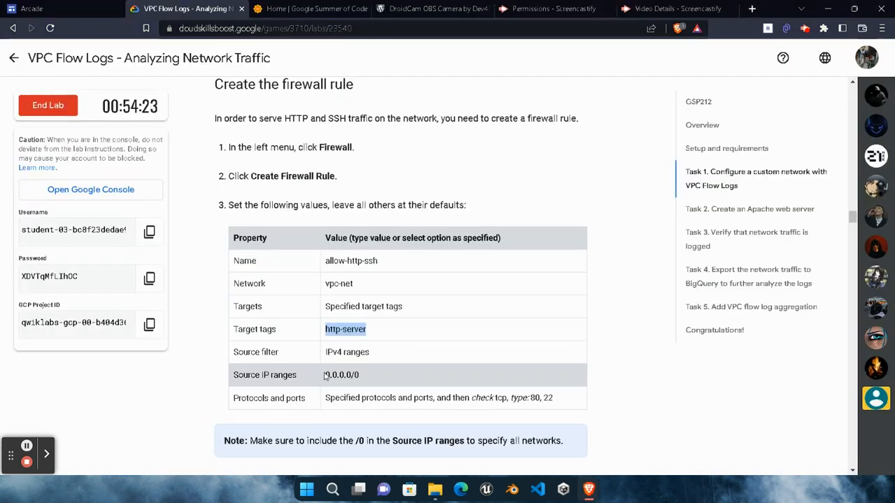
left_click_drag(324, 375, 361, 378)
key("ctrl+c")
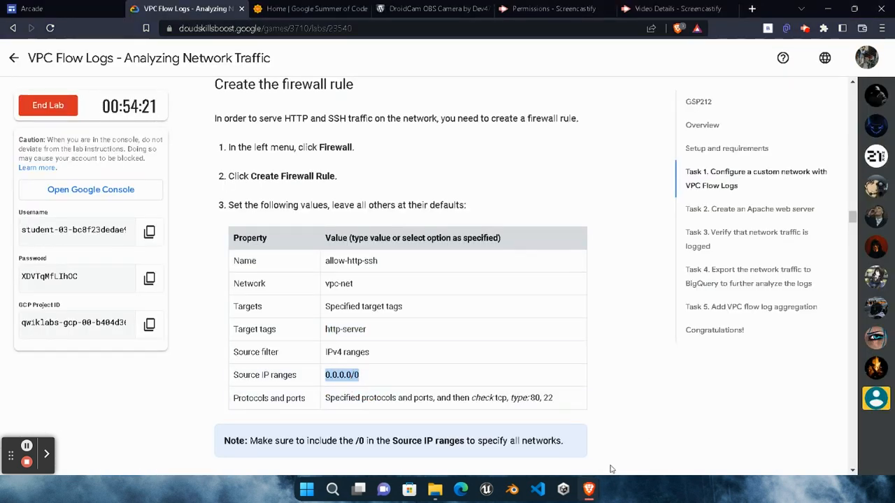
mouse_move(589, 489)
left_click(705, 428)
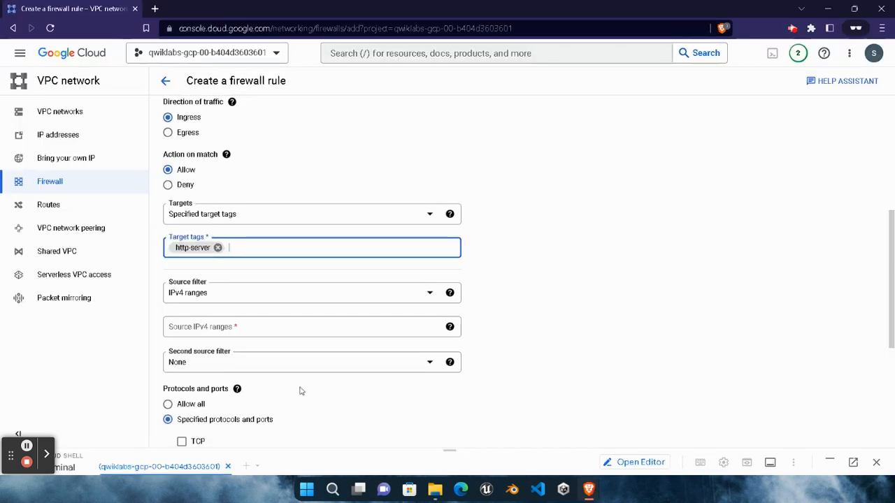
left_click(283, 330)
key("ctrl+v")
scroll(246, 394, "down", 2)
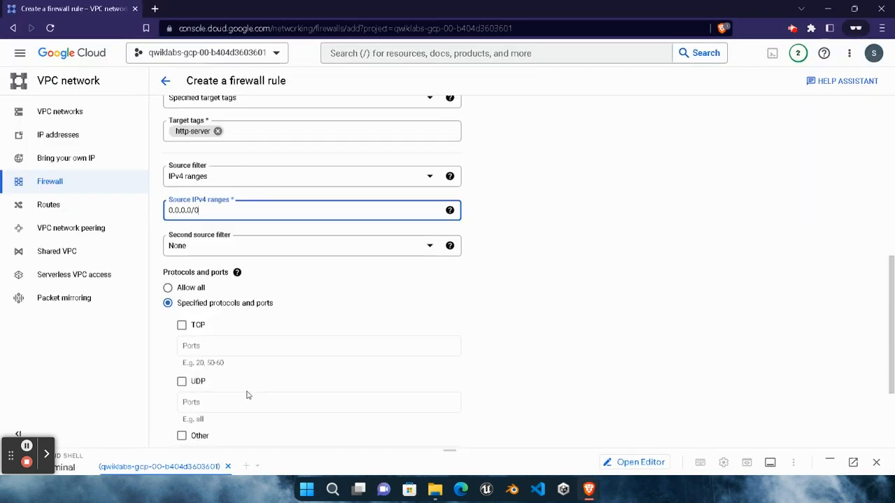
Allow TCP ports 80 and 22 in the firewall rule, as listed in the lab instructions, and create the rule.
left_click(182, 326)
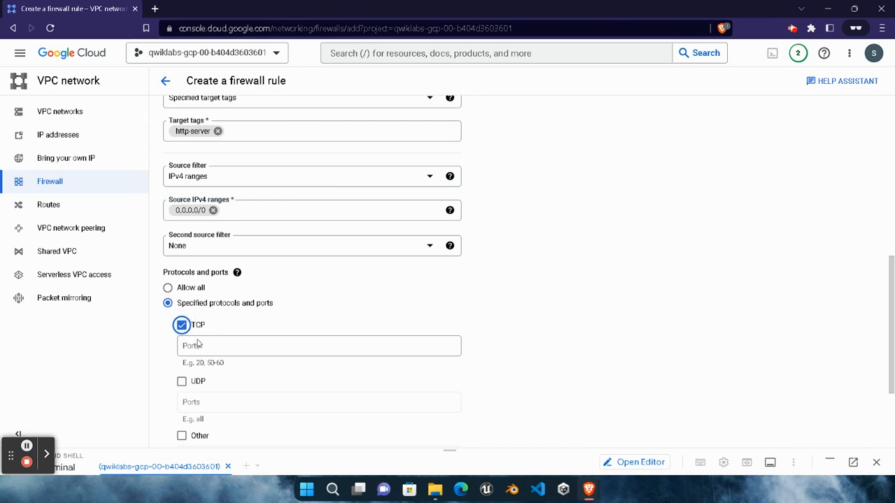
mouse_move(591, 485)
left_click(531, 397)
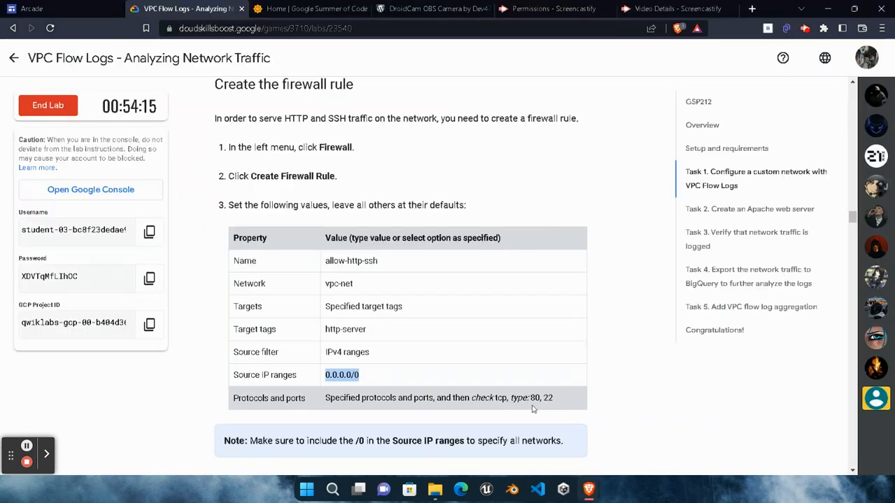
left_click_drag(531, 397, 559, 403)
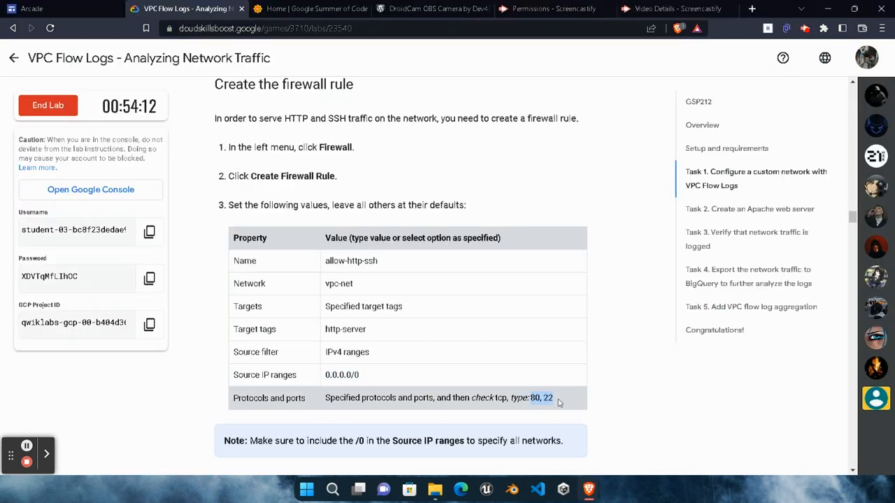
mouse_move(588, 490)
left_click(440, 402)
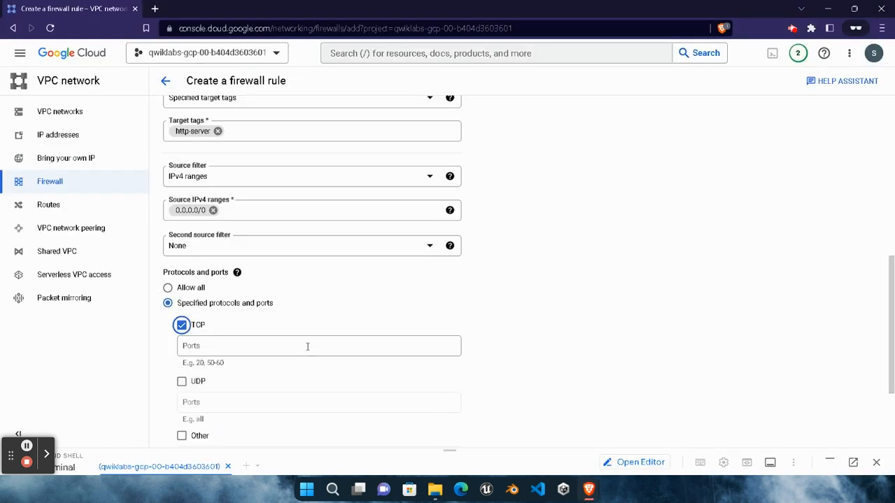
key("Tab")
type("80,22")
scroll(304, 377, "down", 2)
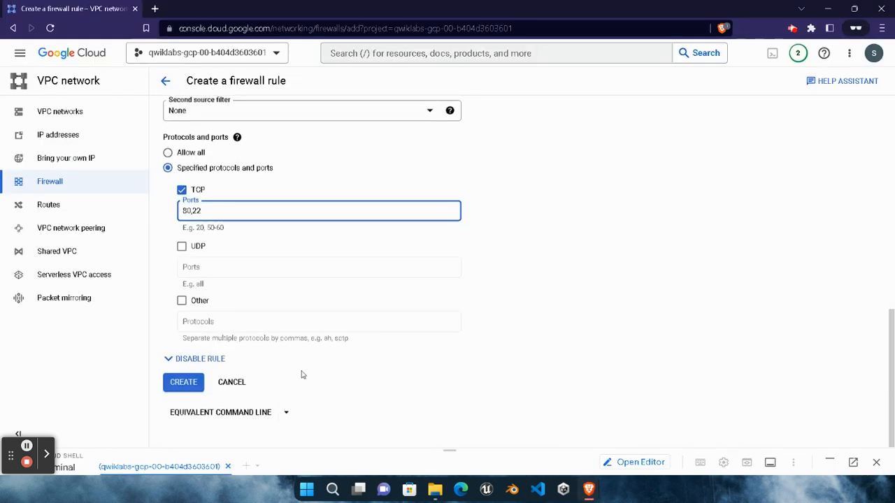
left_click(183, 383)
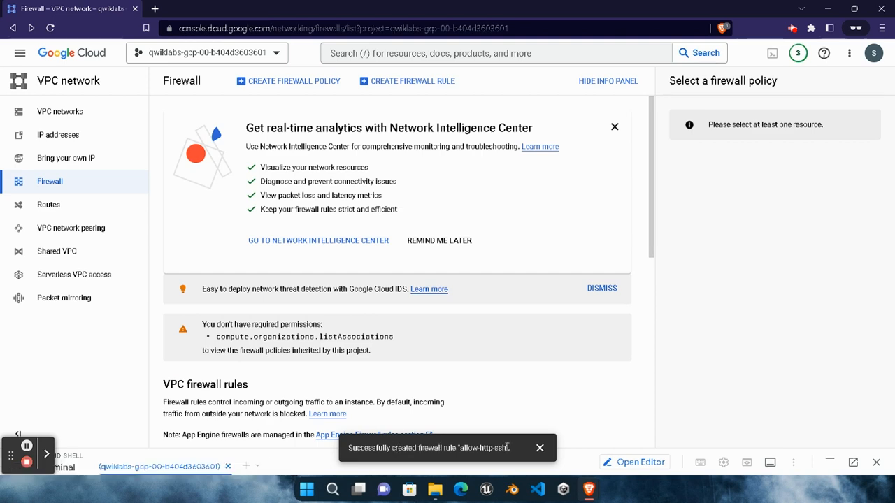
Switch to the lab instructions and check the progress of the custom network's firewall rule task.
mouse_move(591, 490)
left_click(462, 426)
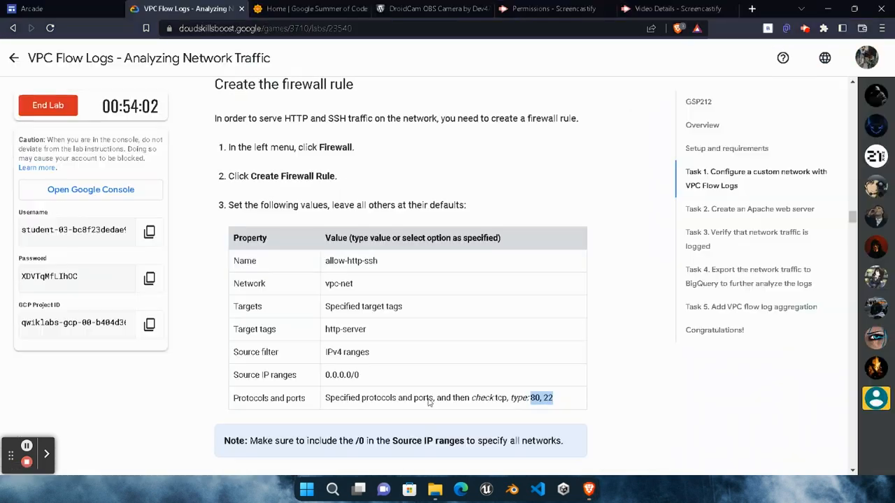
scroll(343, 390, "down", 4)
left_click(346, 355)
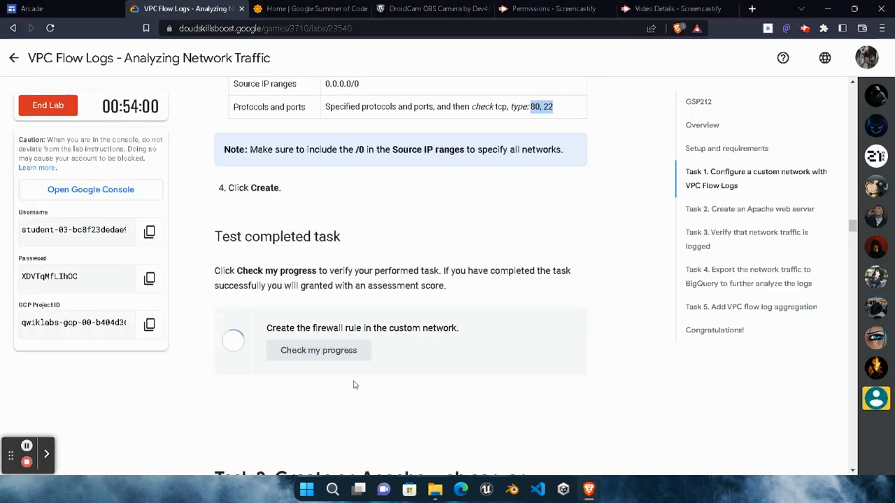
scroll(354, 384, "down", 2)
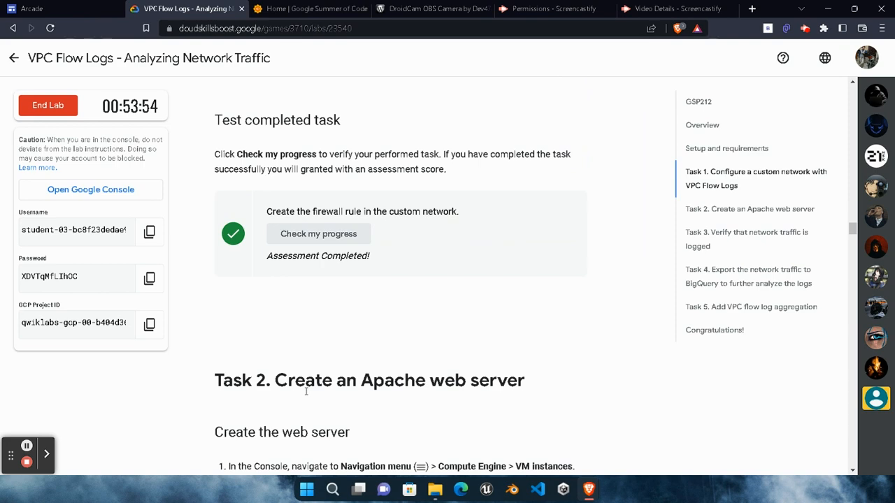
Copy the instance name web-server from the Task 2 table in the lab instructions and return to the Google Cloud console.
scroll(306, 392, "down", 3)
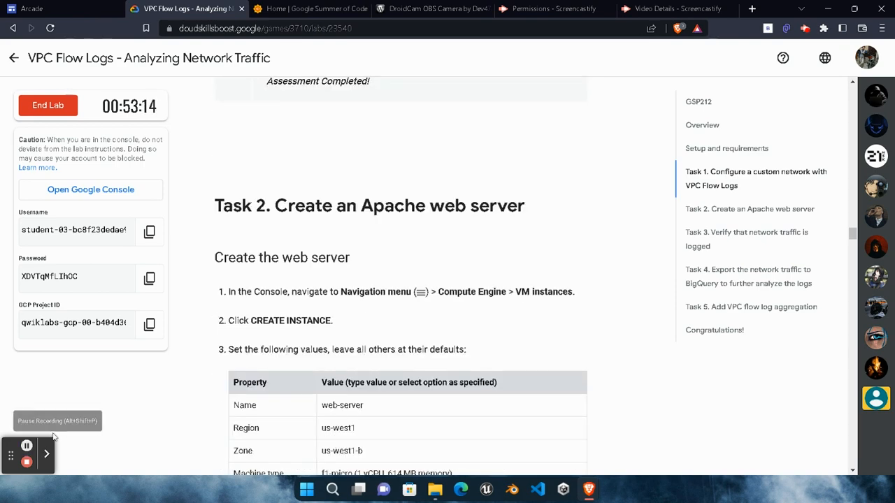
scroll(534, 376, "down", 2)
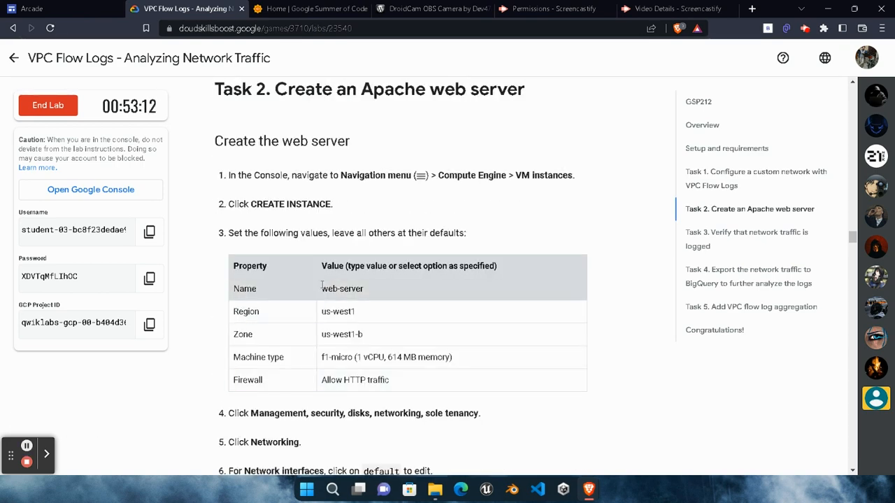
left_click_drag(322, 292, 367, 294)
mouse_move(594, 488)
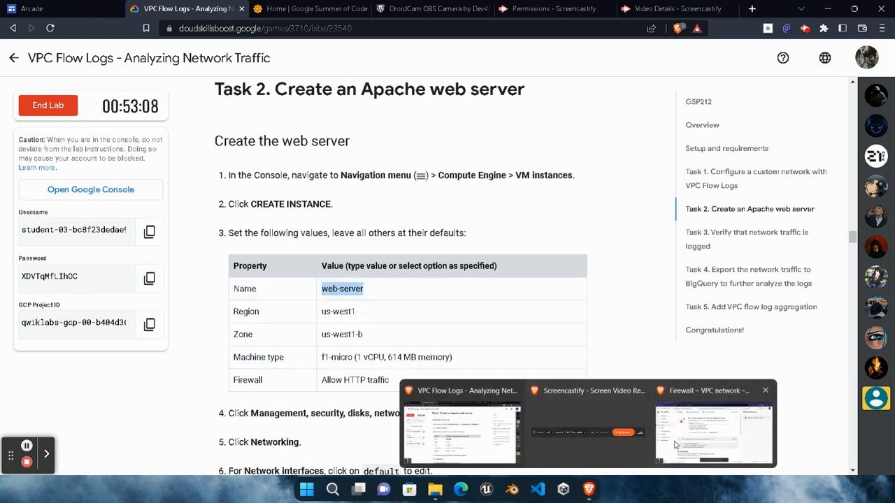
left_click(712, 430)
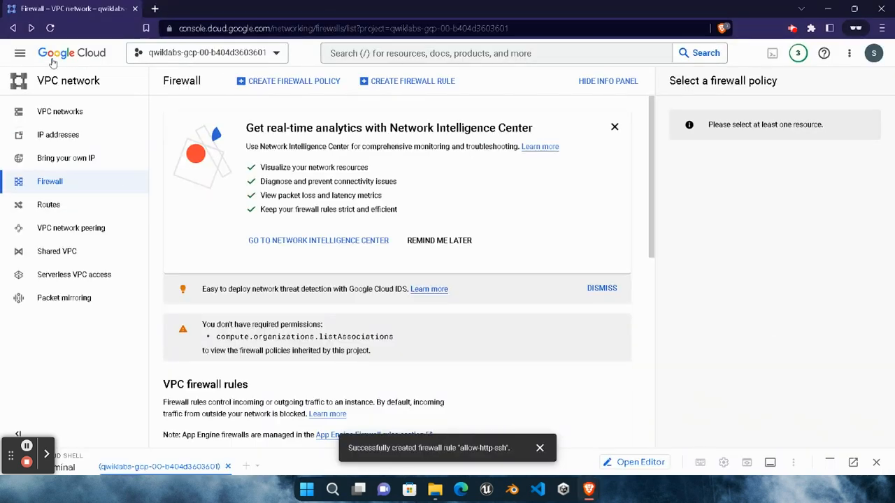
Open the Compute Engine VM instances page and dismiss the firewall rule notification.
left_click(20, 52)
mouse_move(72, 93)
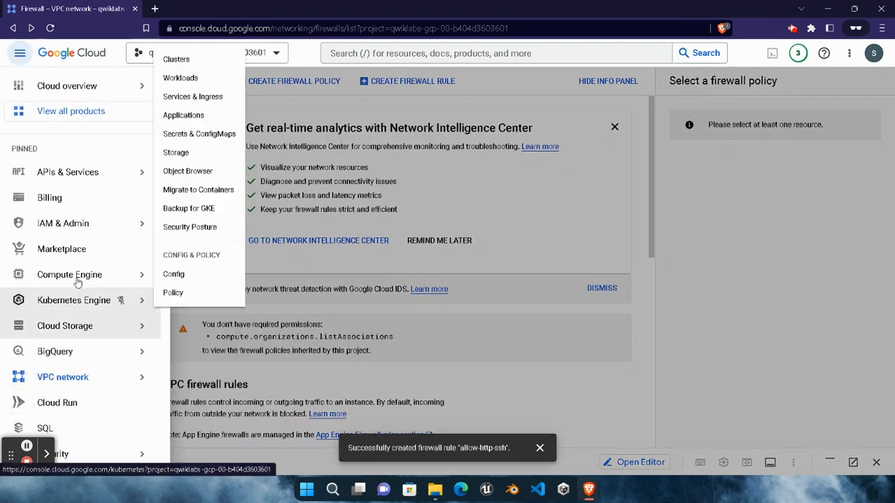
mouse_move(78, 280)
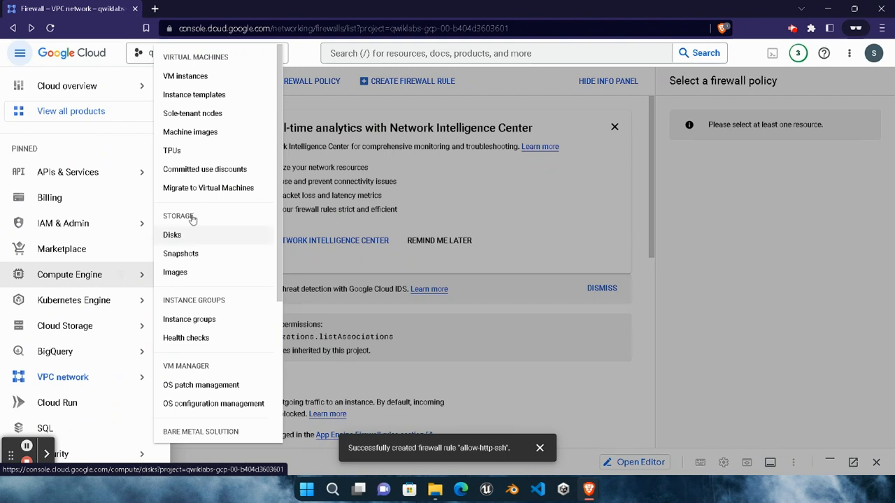
left_click(181, 77)
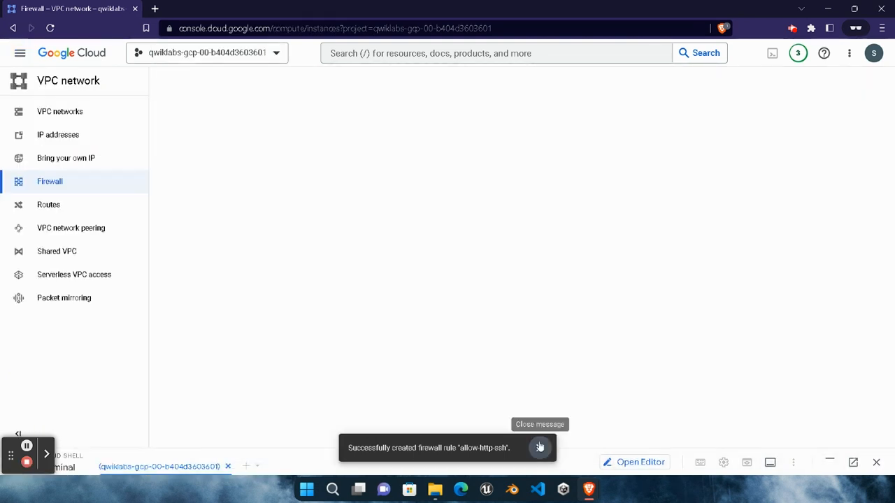
left_click(540, 447)
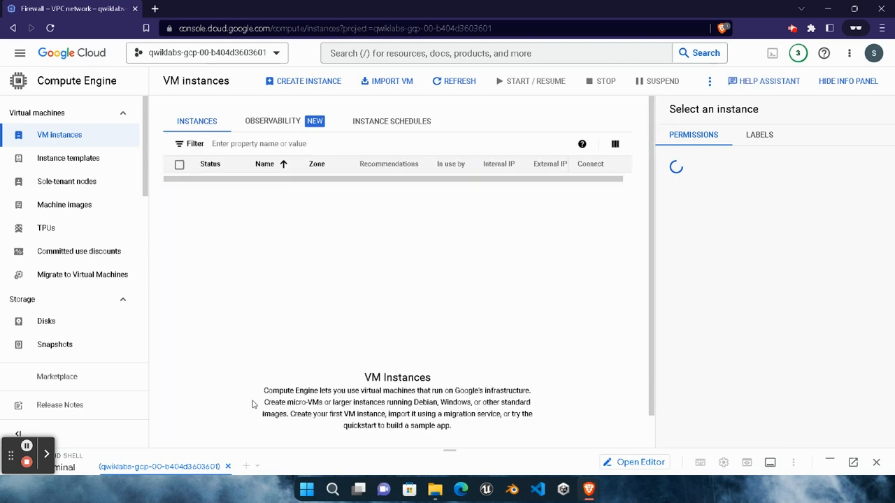
Start creating a new VM instance and replace its default name with web-server.
left_click(320, 83)
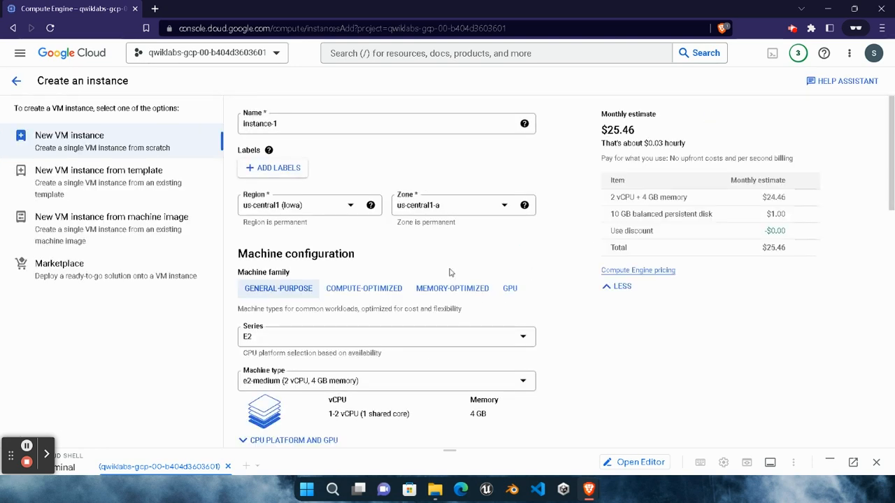
left_click(438, 123)
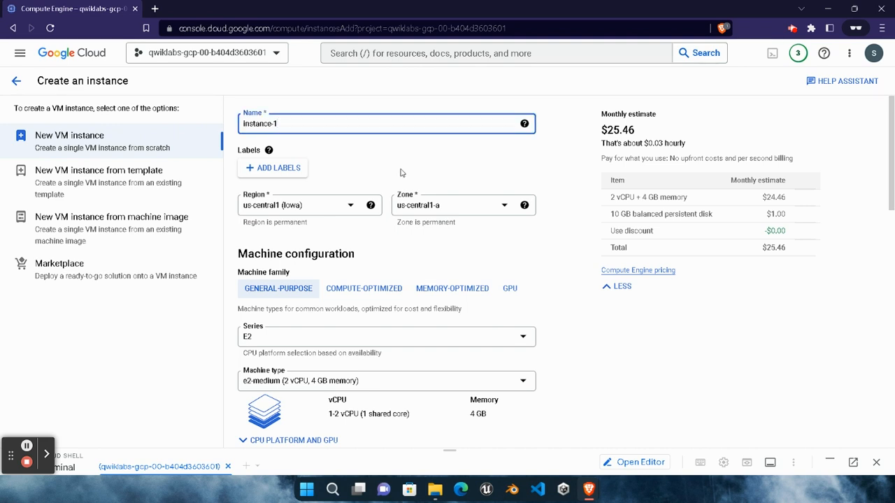
key("ctrl+a")
key("BackSpace")
left_click(25, 448)
left_click(27, 447)
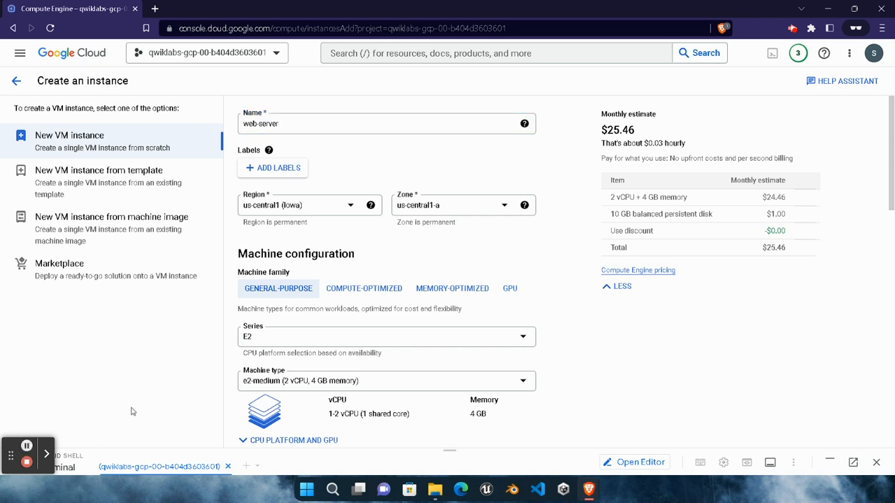
Set the instance's region to us-west1 (Oregon), with the N1 series and the f1-micro machine type.
left_click(346, 212)
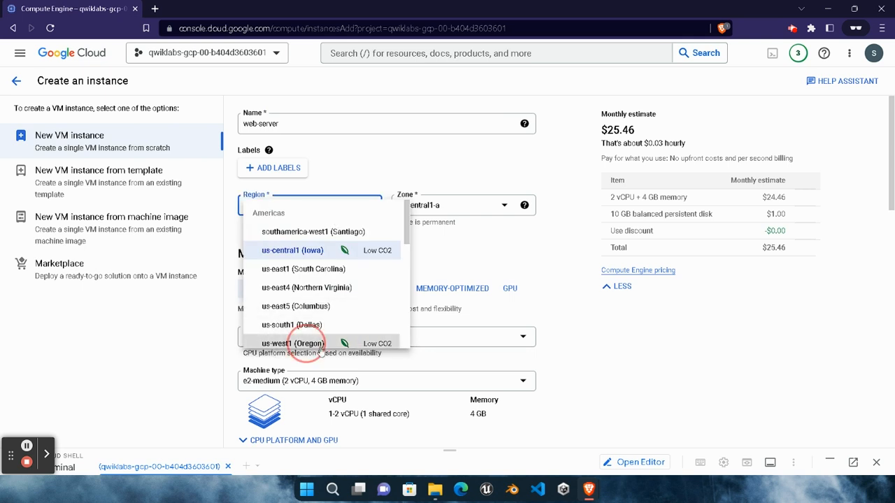
left_click(319, 347)
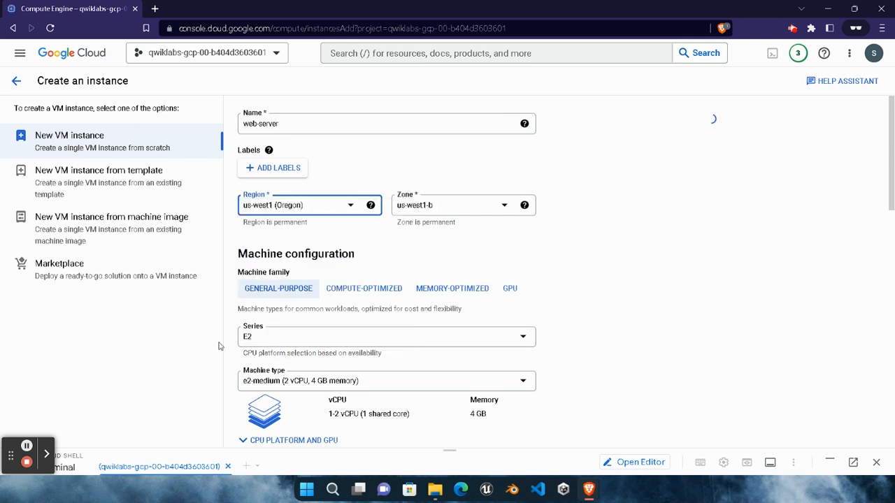
left_click(290, 332)
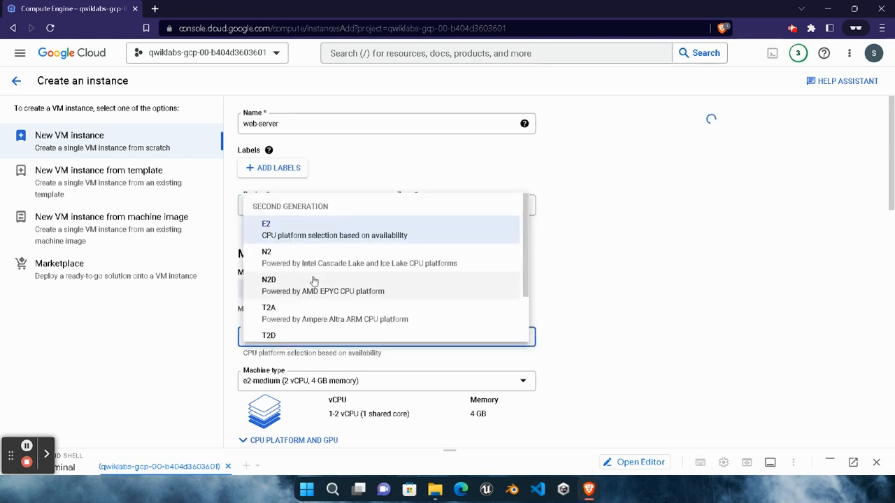
scroll(312, 280, "down", 3)
left_click(305, 324)
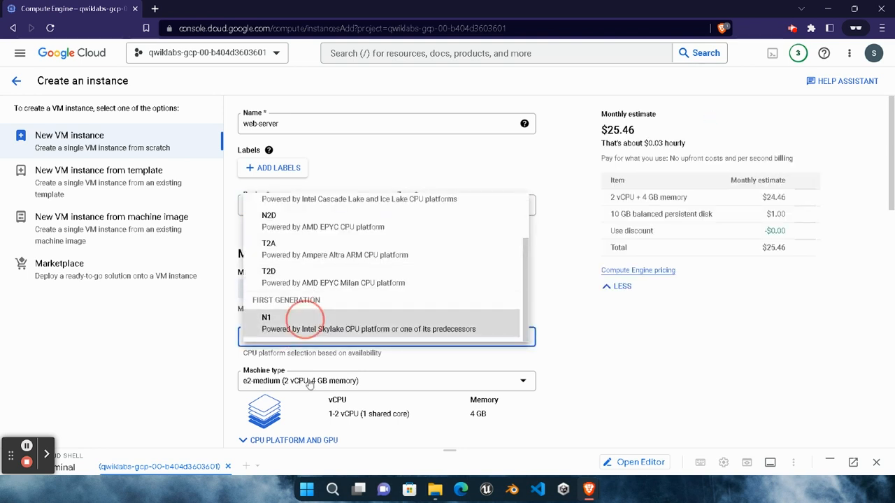
left_click(328, 381)
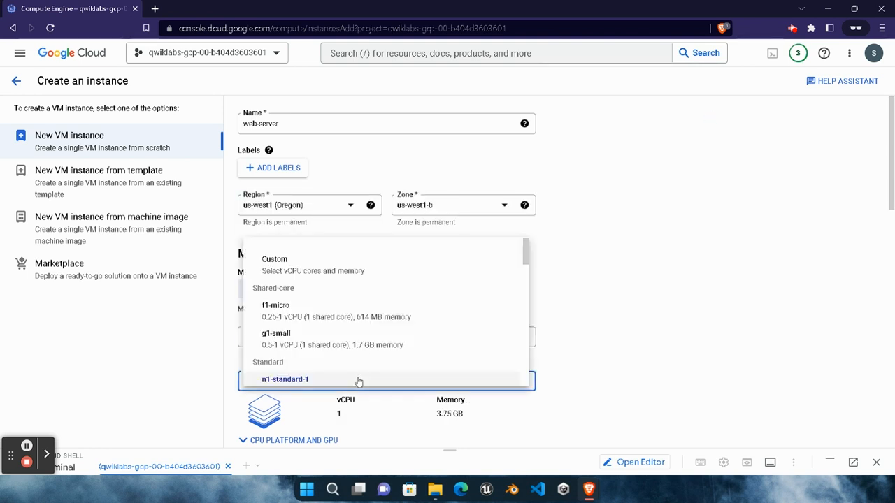
left_click(314, 303)
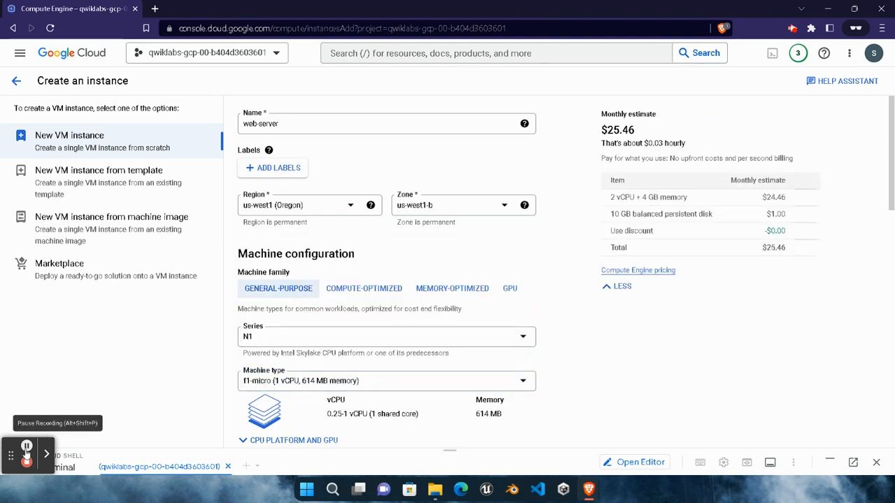
Allow HTTP traffic in the web-server instance's firewall settings.
scroll(386, 352, "down", 6)
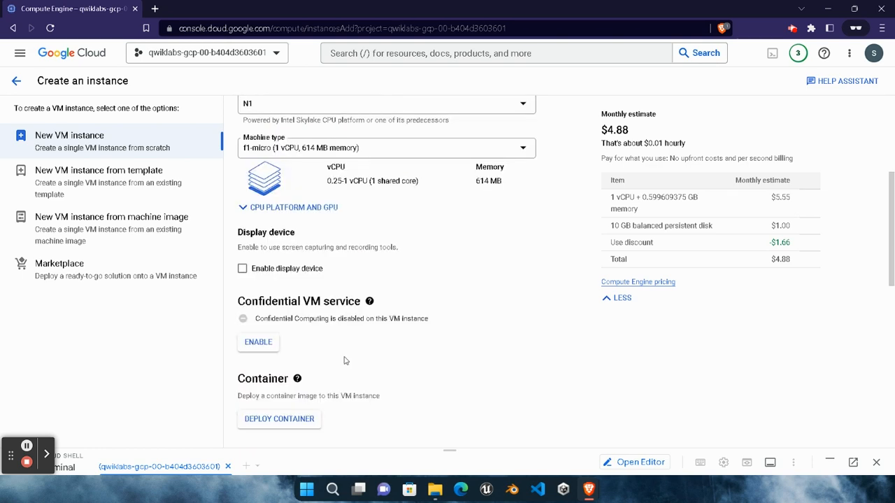
scroll(344, 361, "down", 5)
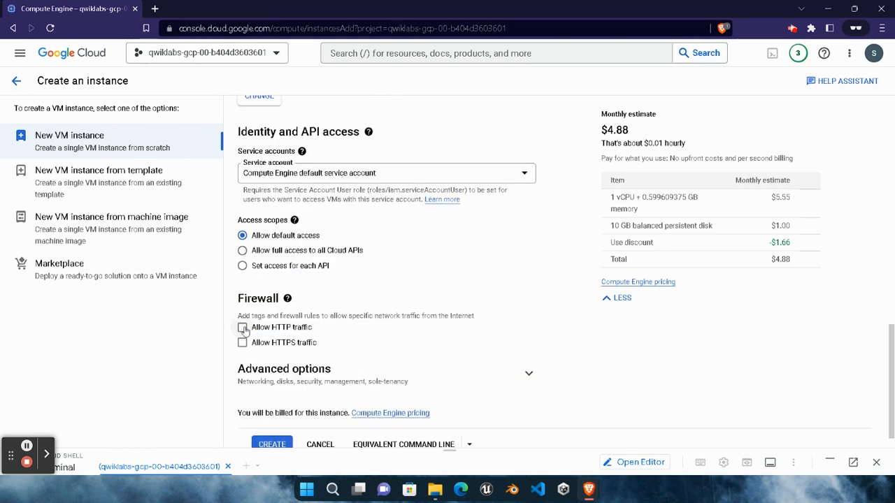
left_click(242, 328)
Set the network of the instance's default network interface to vpc-net and try to choose a subnetwork.
scroll(432, 334, "down", 1)
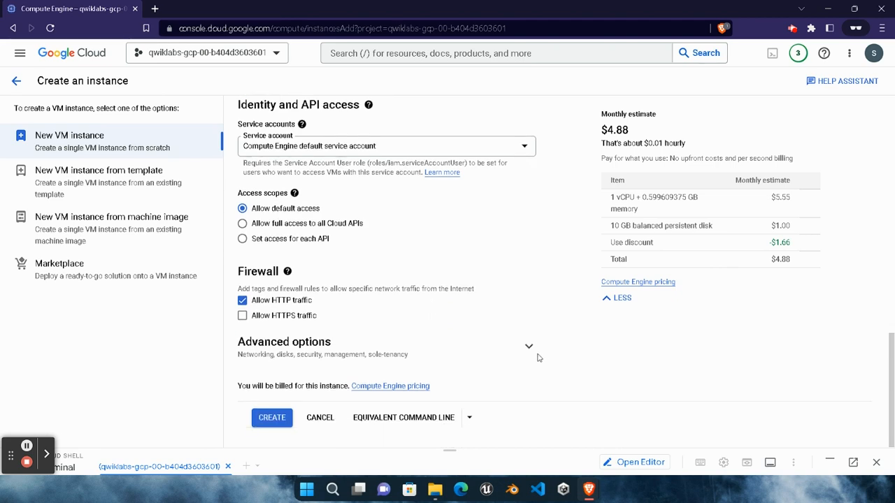
left_click(529, 349)
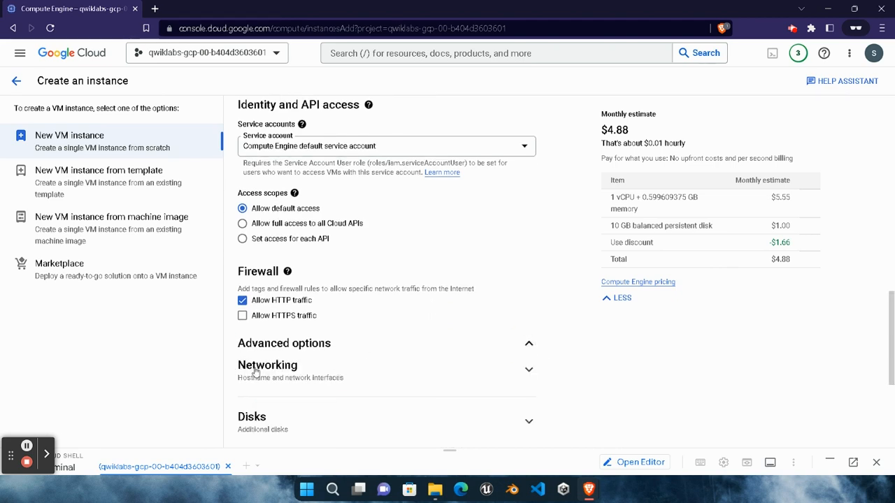
left_click(255, 374)
scroll(375, 370, "down", 4)
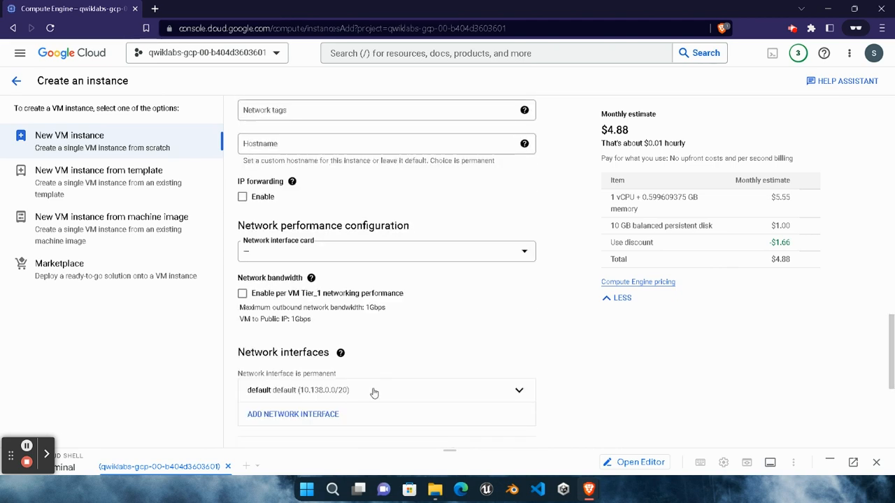
left_click(374, 391)
scroll(312, 332, "down", 2)
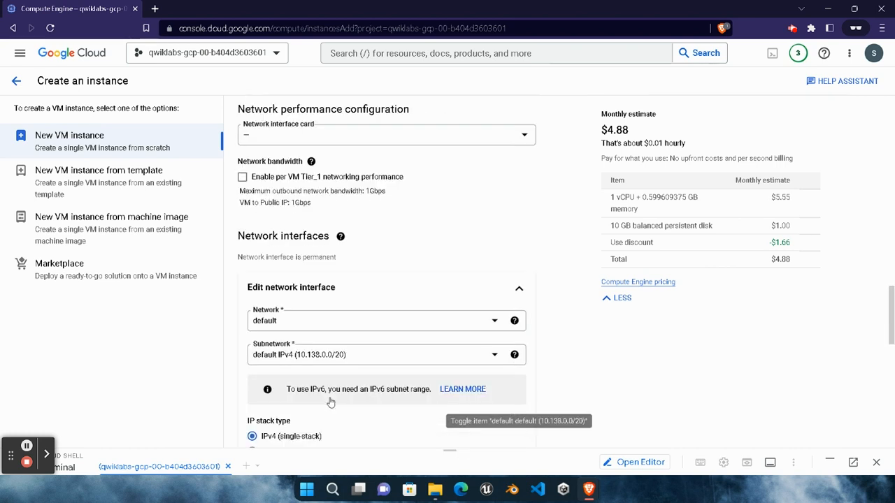
left_click(300, 320)
left_click(287, 381)
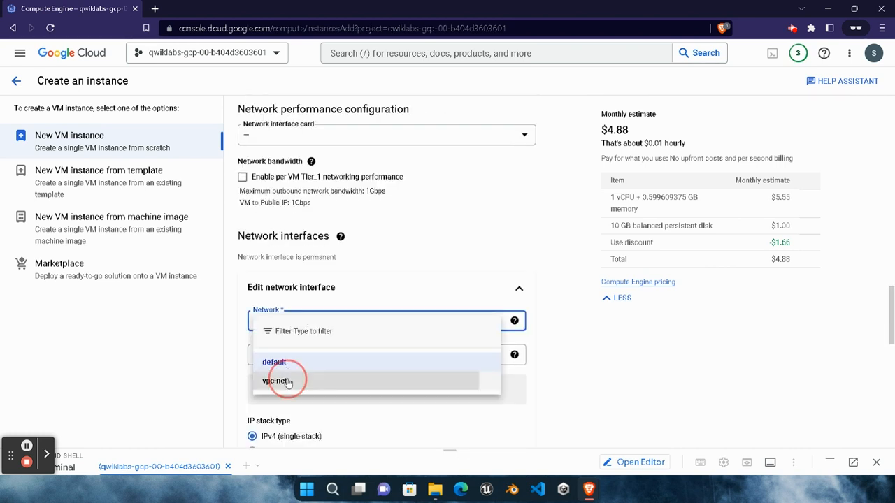
left_click(277, 354)
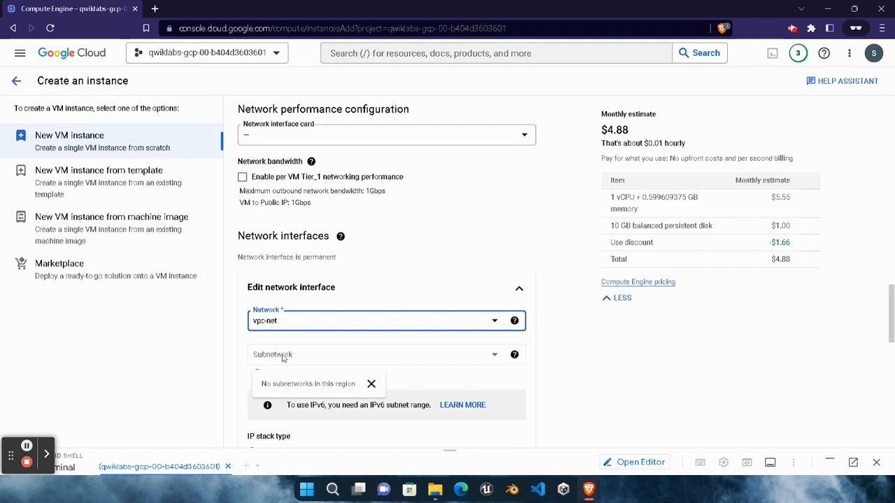
left_click(175, 380)
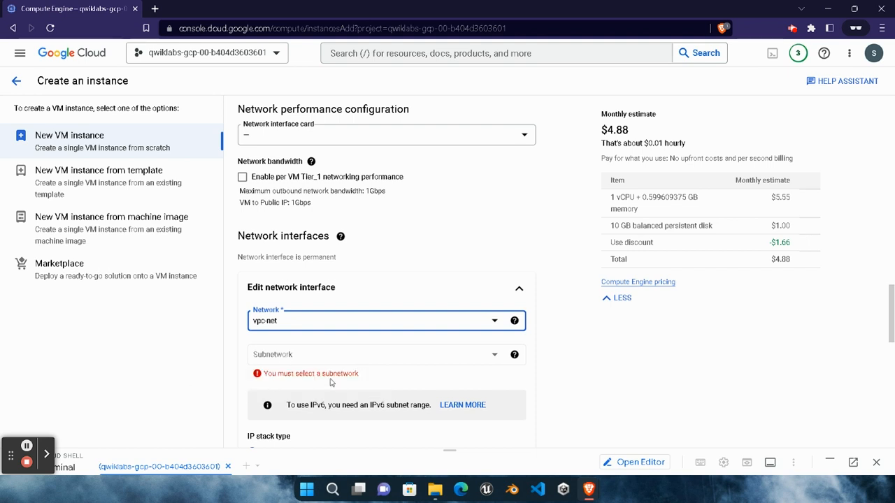
Try again to choose a subnetwork for the vpc-net network interface.
left_click(276, 356)
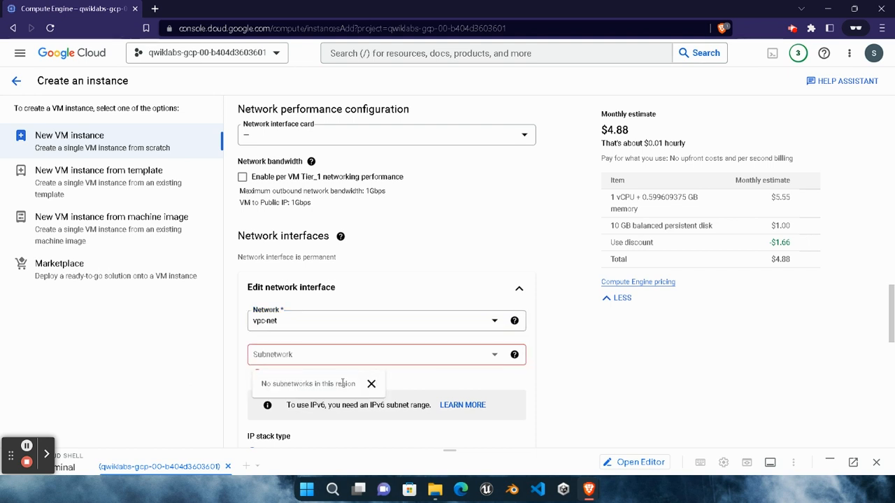
left_click(148, 373)
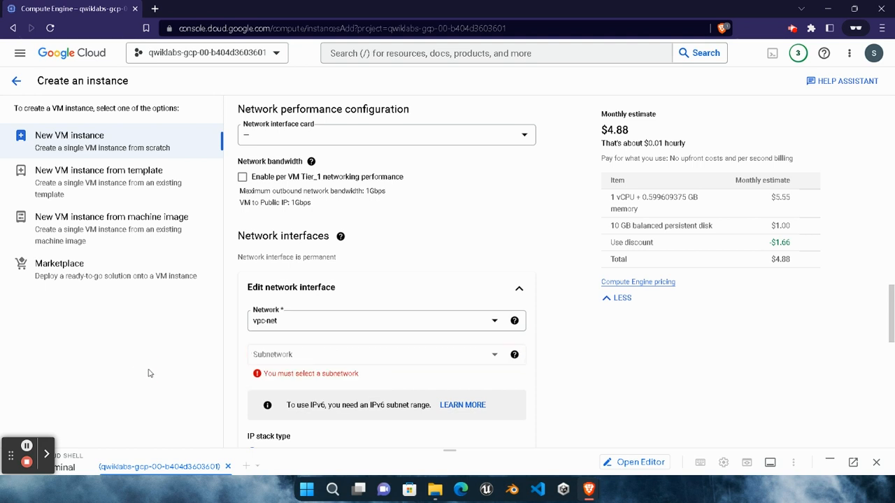
left_click(320, 364)
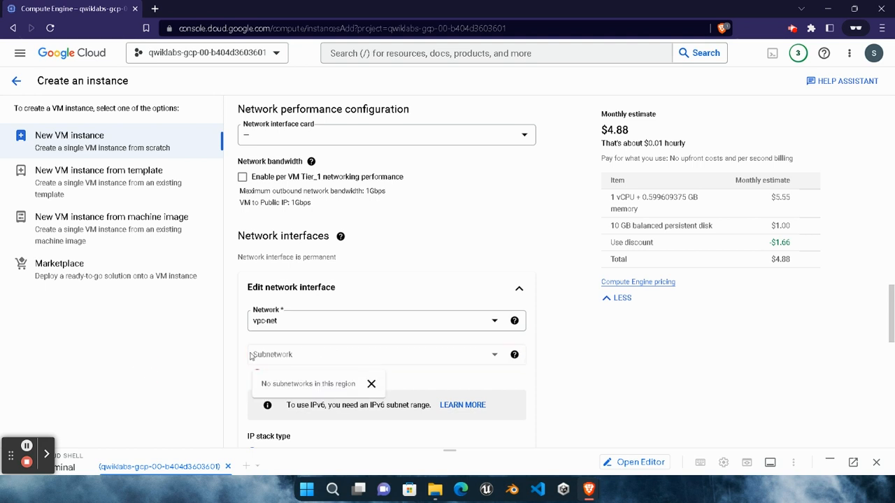
left_click(270, 403)
left_click(275, 357)
left_click(79, 121)
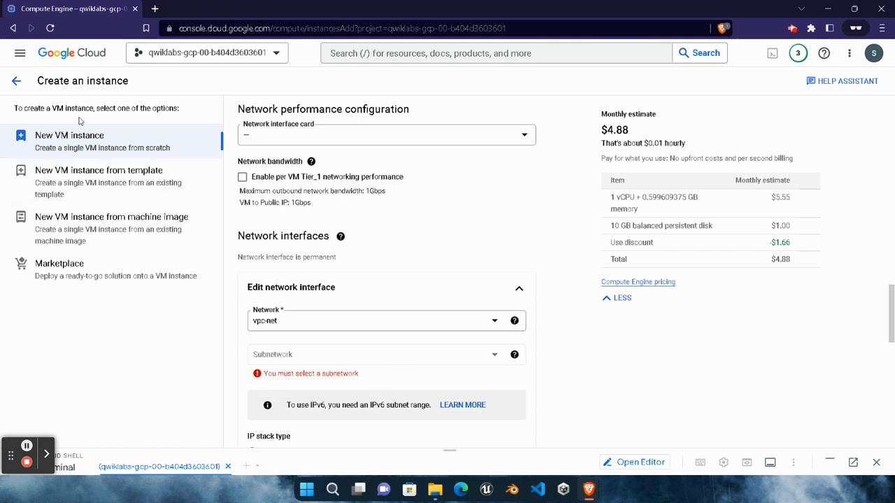
Reload the instance creation form and copy the name web-server from the lab instructions.
left_click(53, 29)
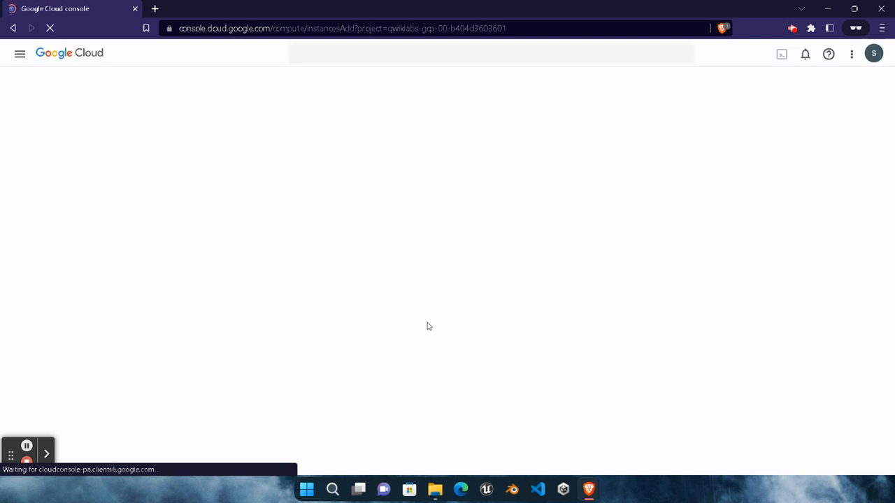
mouse_move(588, 489)
left_click(517, 447)
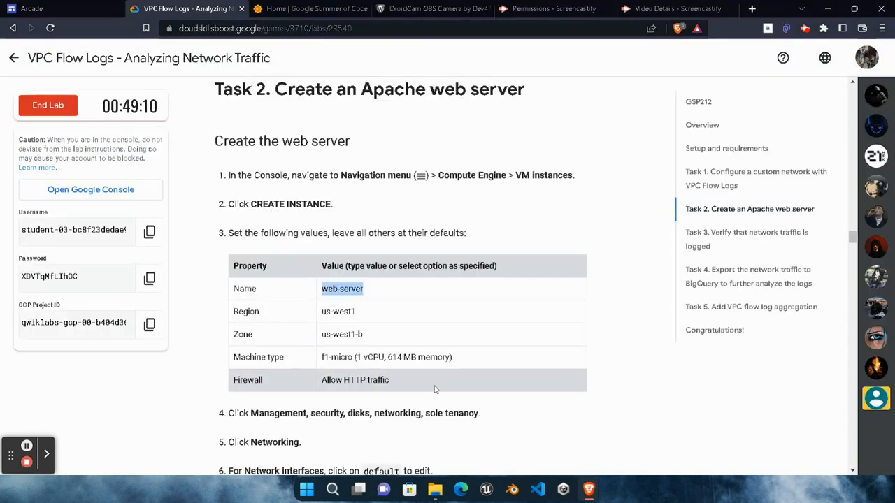
right_click(335, 292)
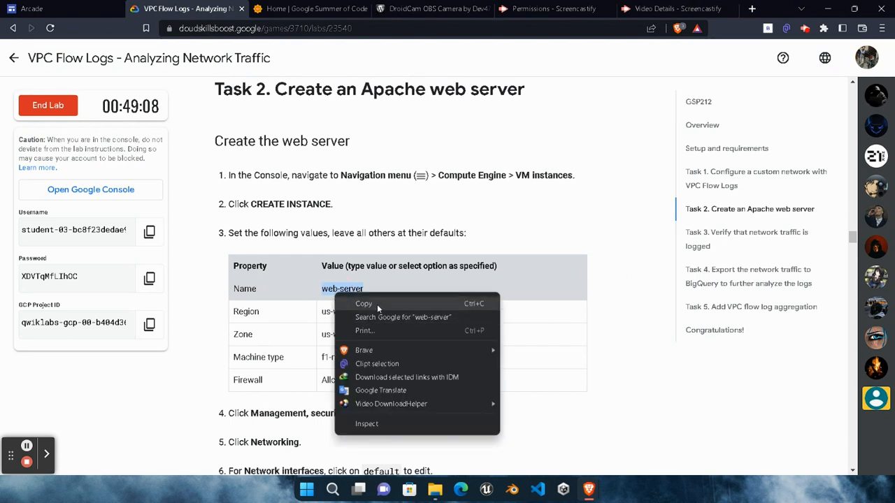
left_click(350, 301)
mouse_move(587, 489)
left_click(720, 433)
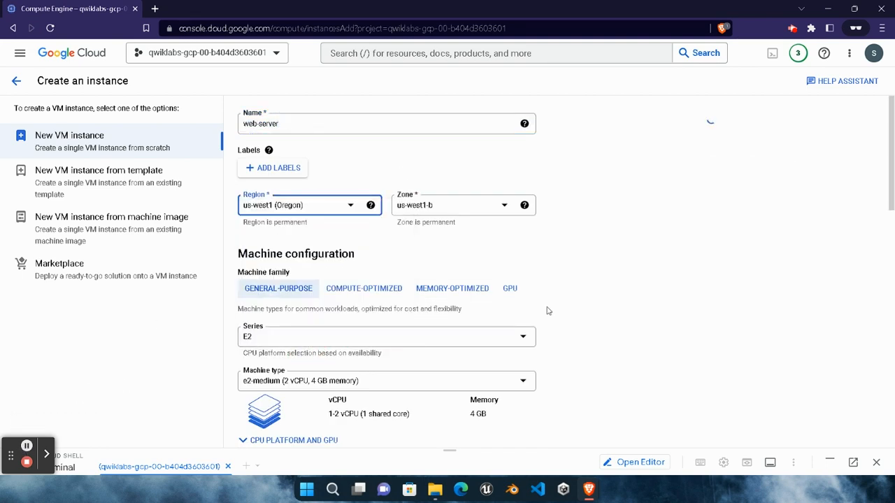
Choose the N1 series with the f1-micro machine type and allow HTTP traffic in the instance's firewall settings.
left_click(298, 339)
scroll(302, 325, "down", 3)
left_click(303, 321)
left_click(312, 381)
left_click(314, 300)
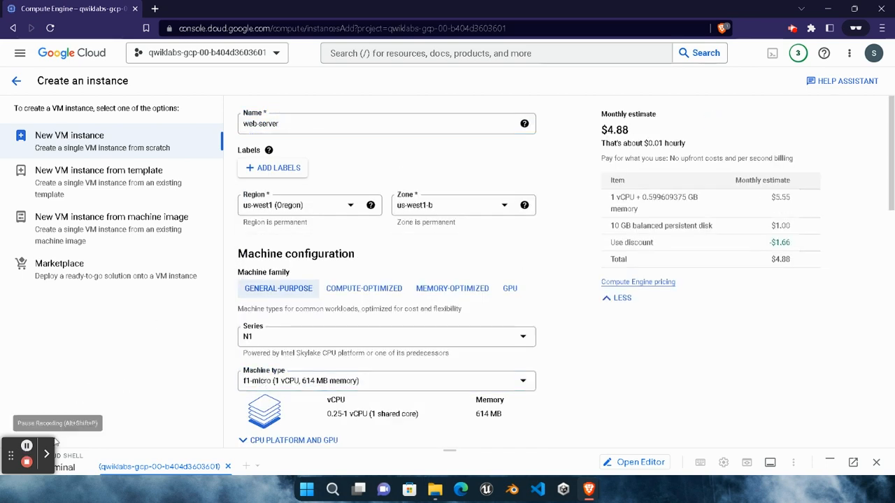
scroll(345, 360, "down", 10)
left_click(243, 386)
In the advanced networking options, set the default network interface to the vpc-net network with vpc-subnet.
scroll(571, 362, "down", 2)
left_click(530, 345)
left_click(375, 370)
scroll(376, 369, "down", 6)
left_click(336, 288)
left_click(305, 319)
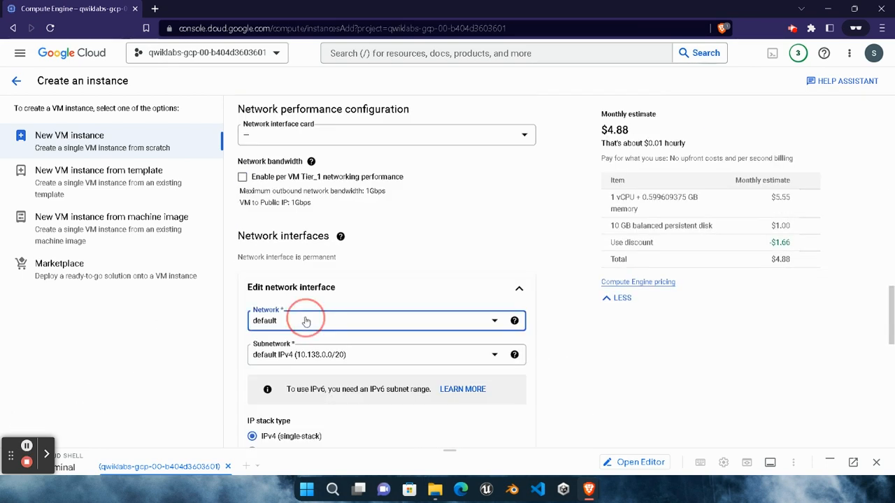
left_click(293, 378)
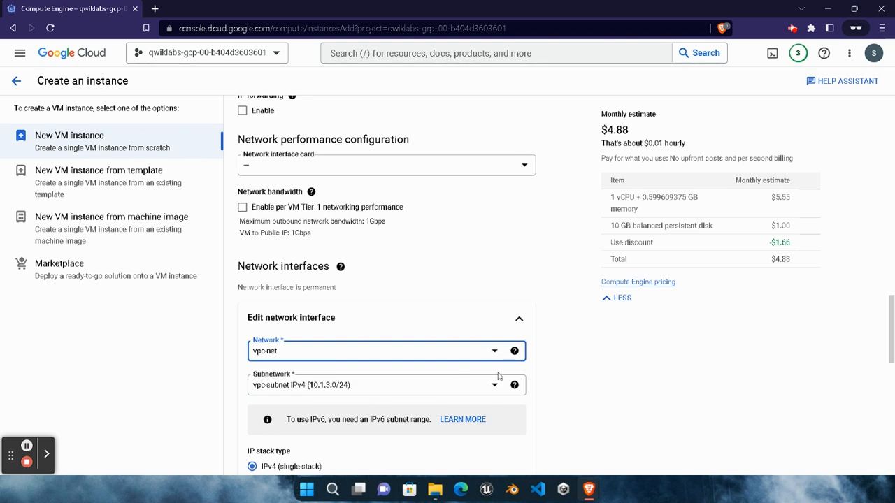
Finish editing the network interface, create the web-server instance, and refresh the VM instances list.
scroll(566, 377, "down", 3)
scroll(567, 375, "down", 4)
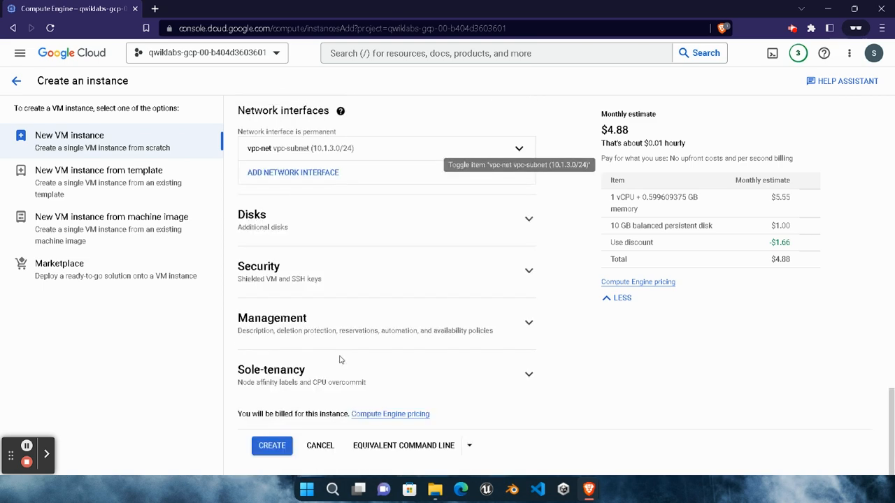
left_click(260, 447)
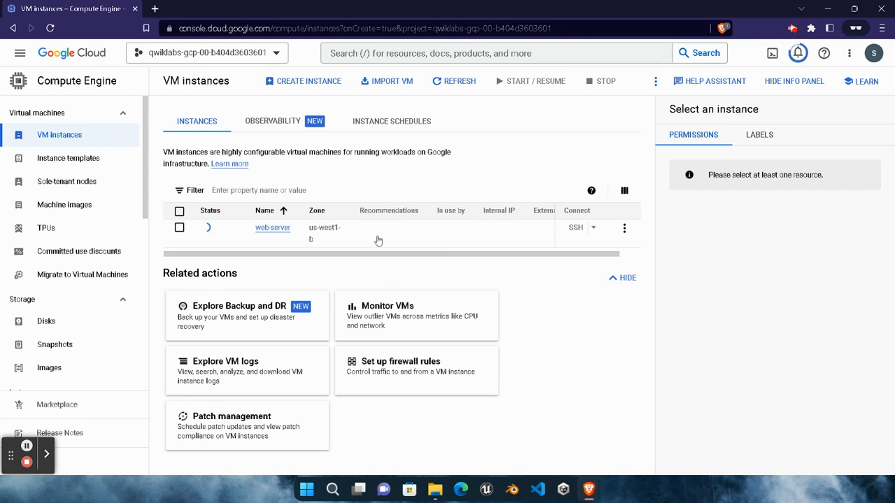
left_click(454, 83)
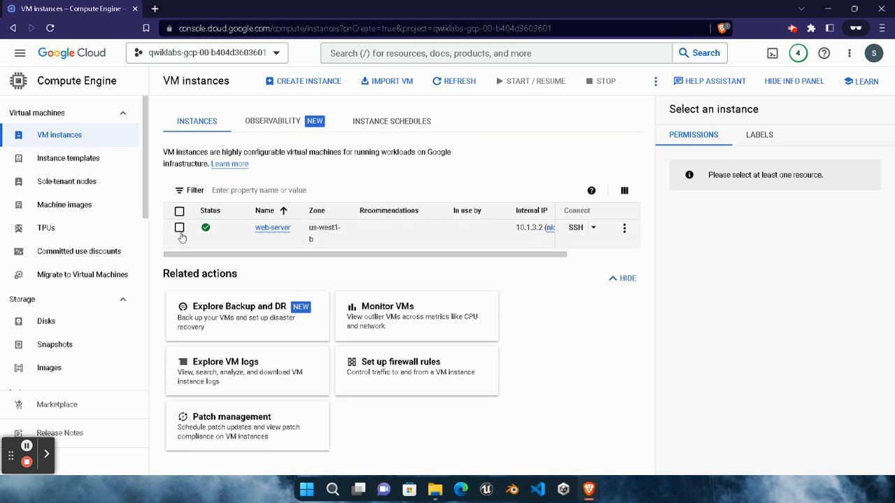
Switch to the lab instructions and check progress for creating the web server in the custom network.
mouse_move(587, 486)
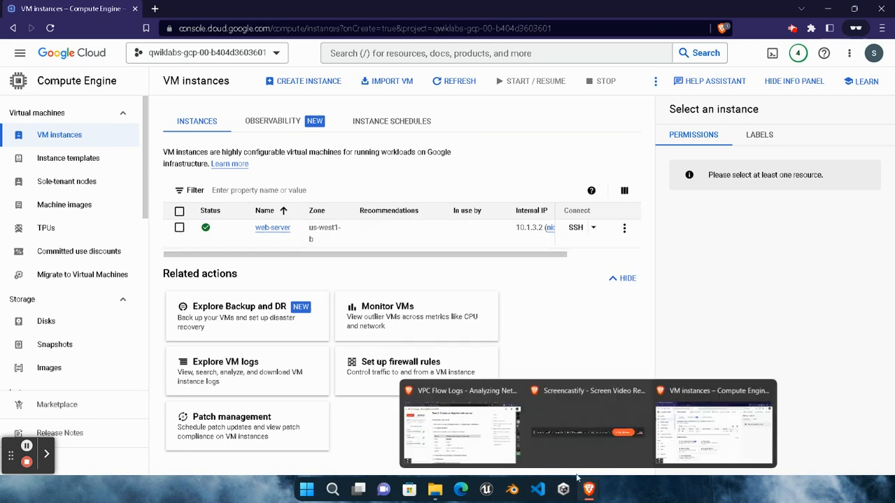
left_click(496, 437)
scroll(391, 294, "down", 2)
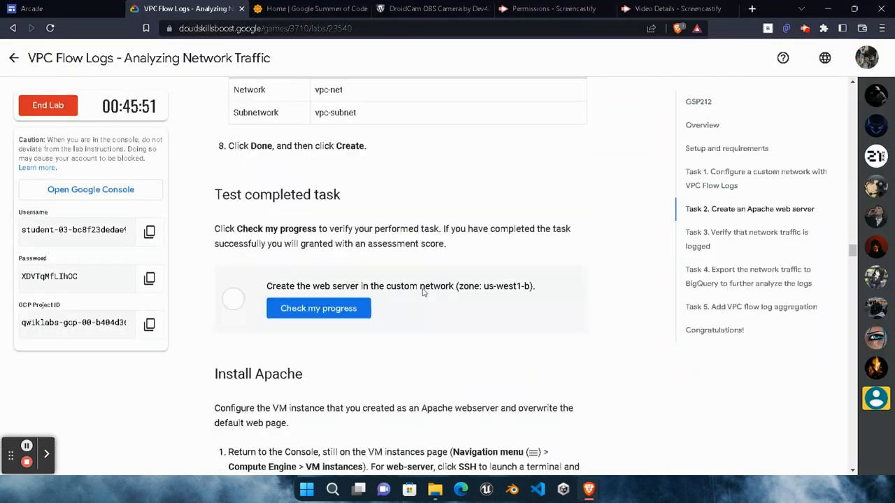
left_click(349, 309)
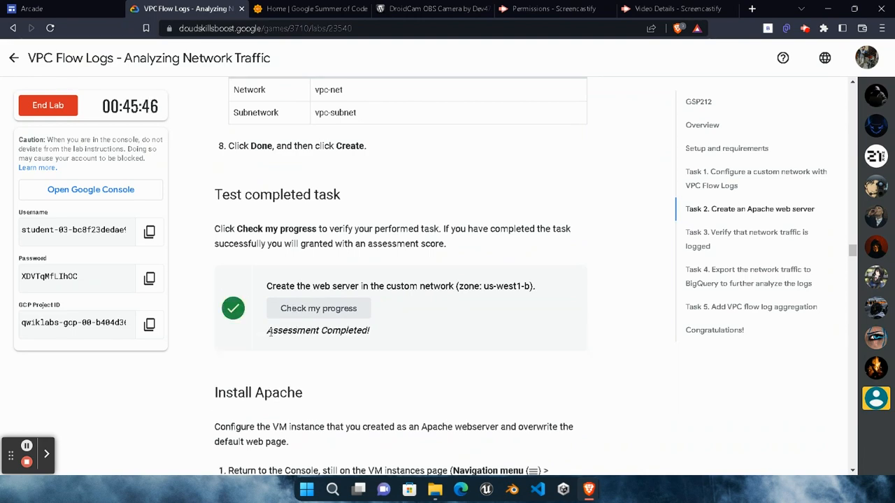
left_click_drag(269, 332, 409, 334)
left_click(472, 349)
scroll(472, 350, "down", 3)
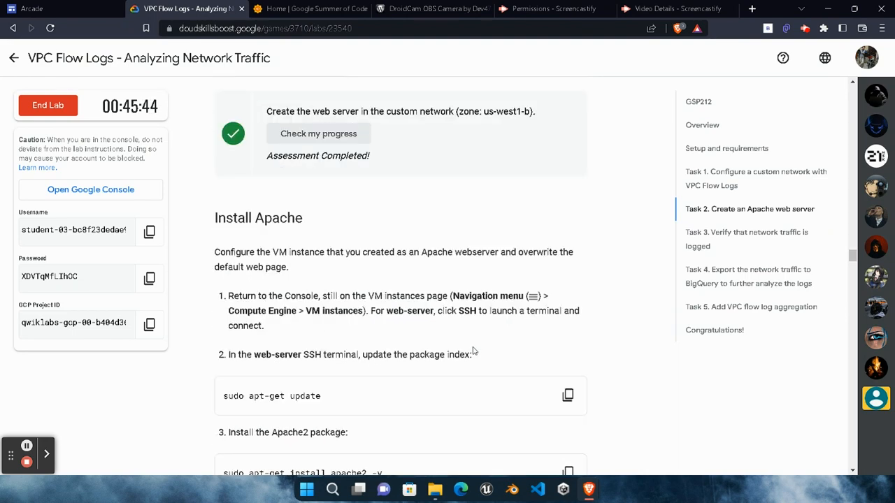
Open an SSH session to web-server from the VM instances list, authorizing it with the student account and retrying the connection.
mouse_move(588, 489)
left_click(664, 436)
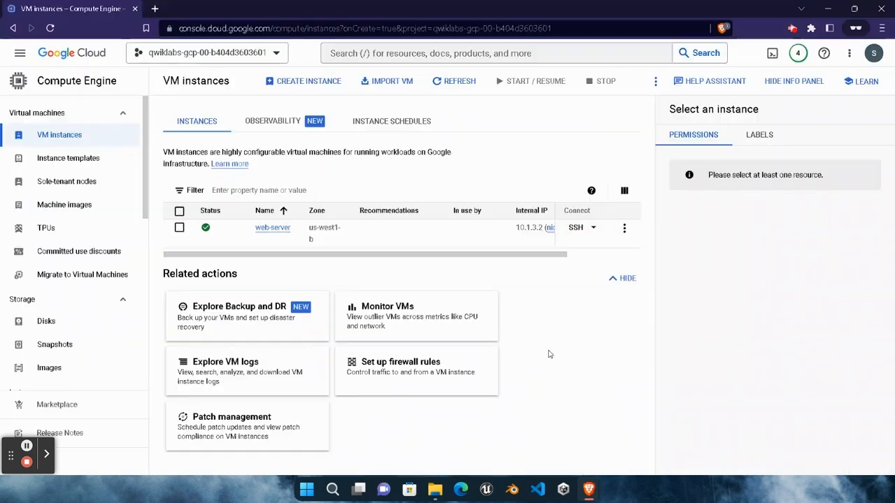
left_click(570, 227)
left_click(570, 231)
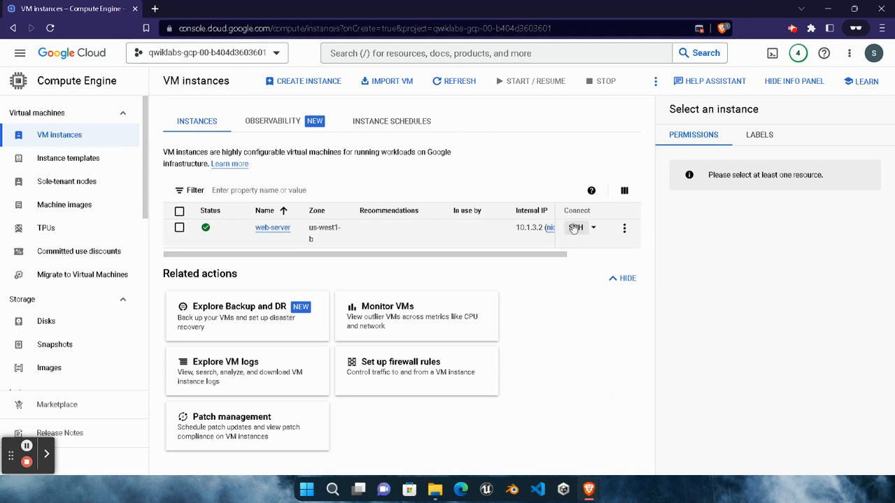
left_click(575, 228)
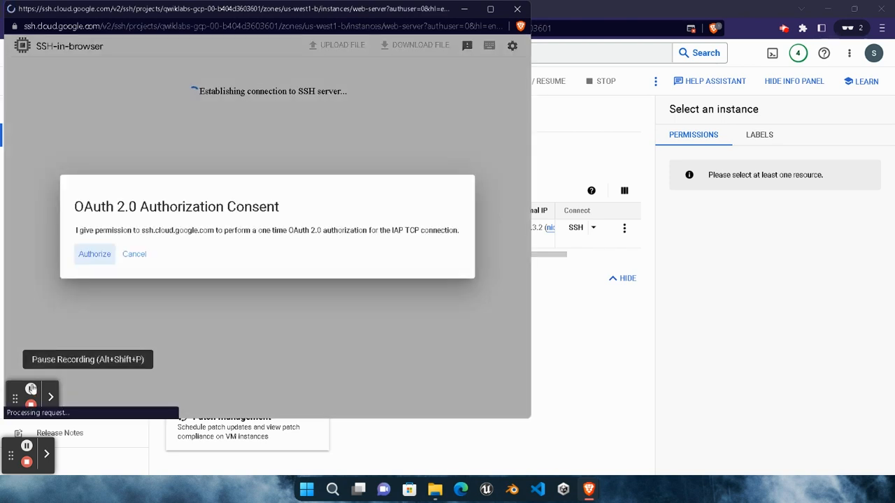
left_click(92, 262)
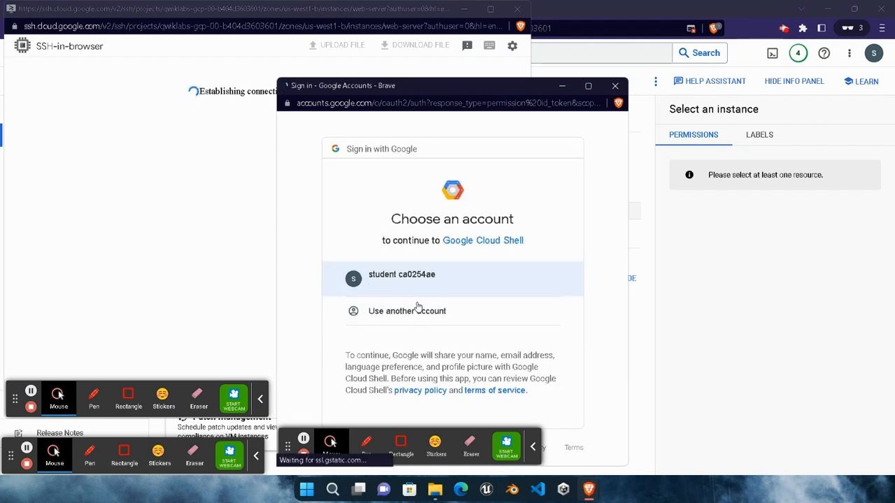
left_click(360, 290)
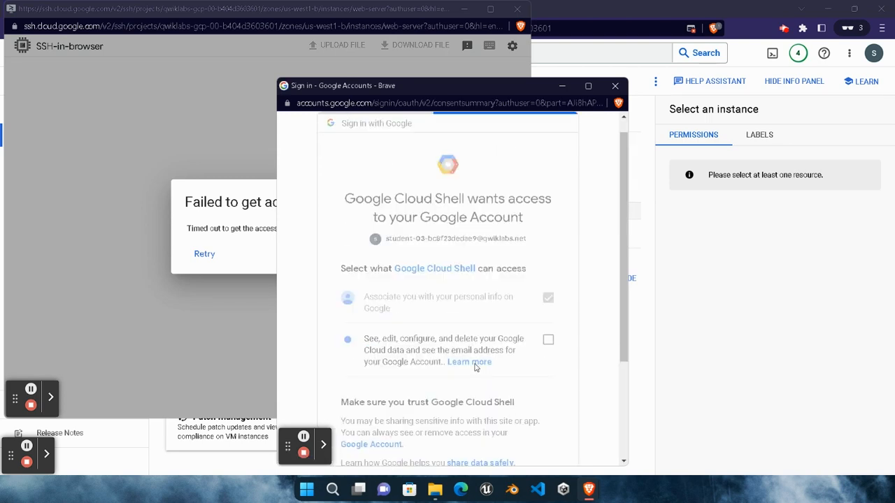
left_click(204, 254)
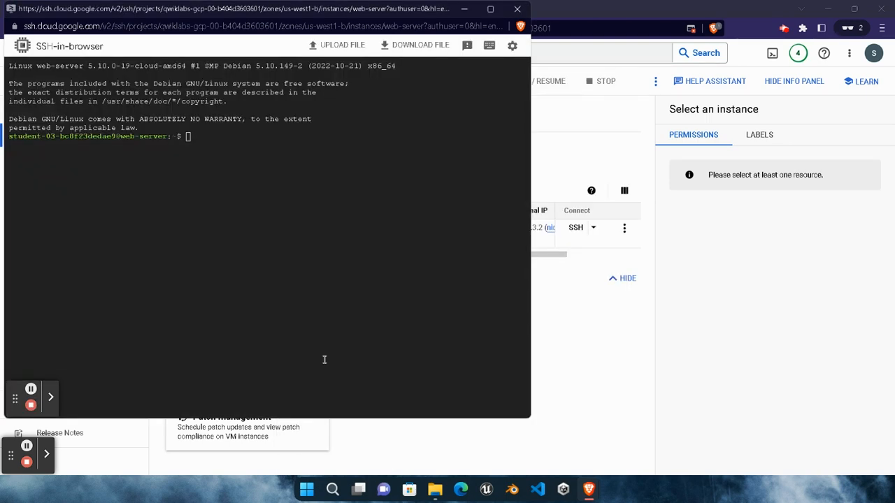
Copy the package index update command from the lab and run sudo apt-get update in the web-server SSH terminal.
left_click(618, 395)
mouse_move(588, 489)
left_click(412, 423)
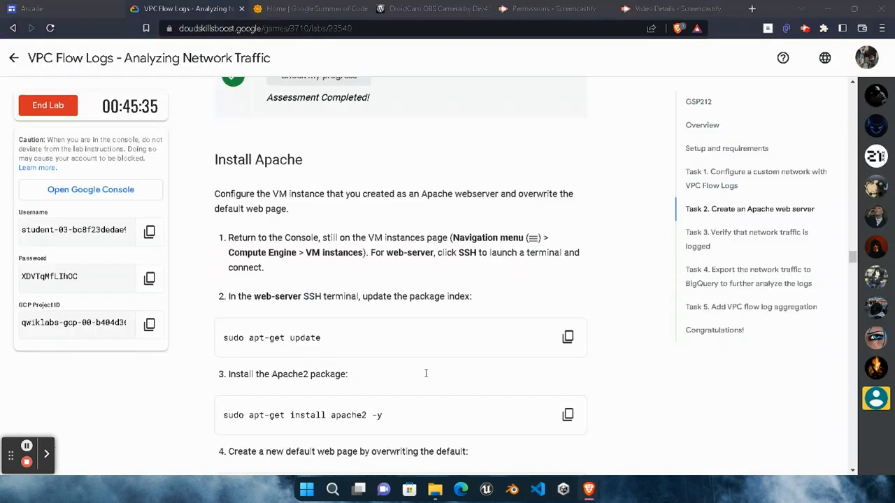
left_click(567, 338)
left_click(802, 433)
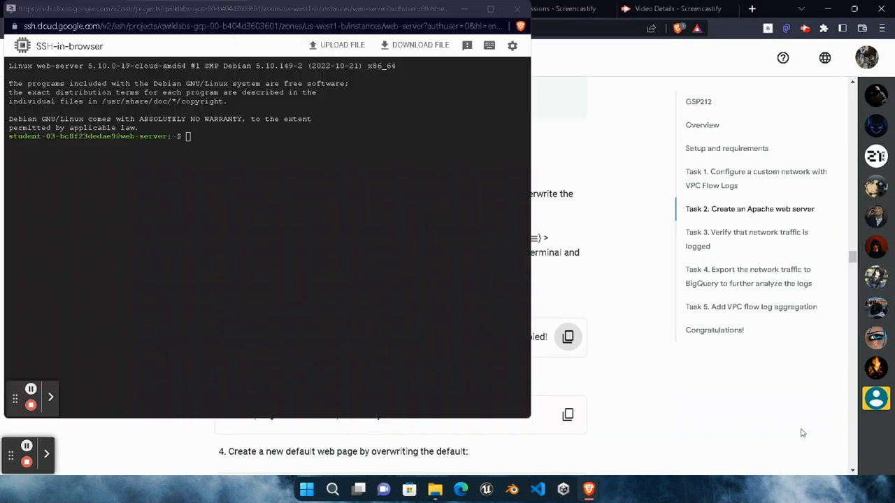
key("ctrl+v")
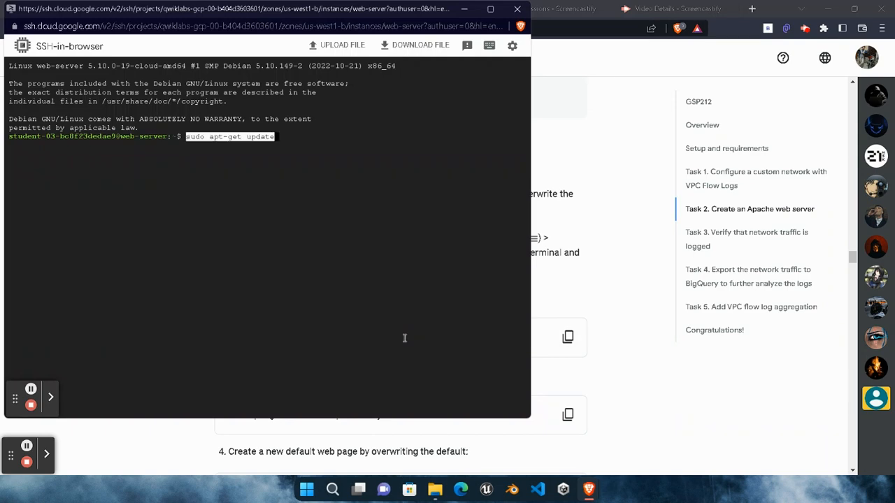
key("Return")
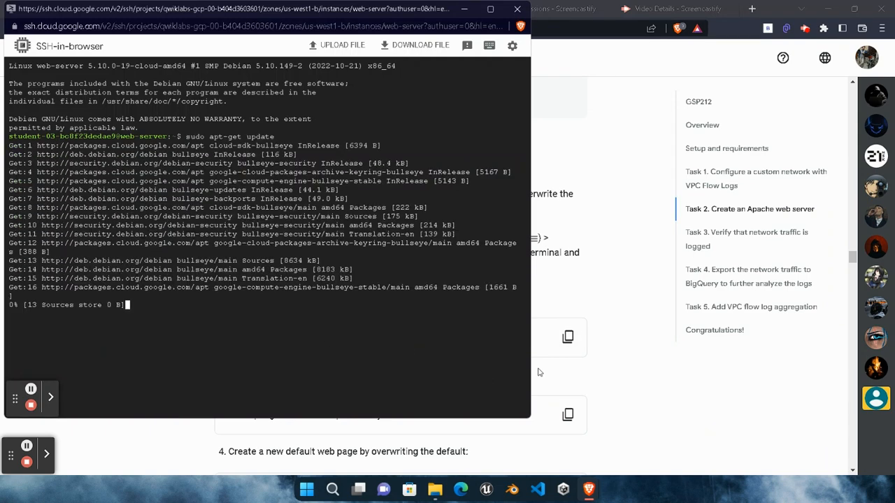
Copy the Apache2 installation command from the lab and run sudo apt-get install apache2 -y in the SSH terminal.
left_click(614, 392)
scroll(612, 394, "down", 2)
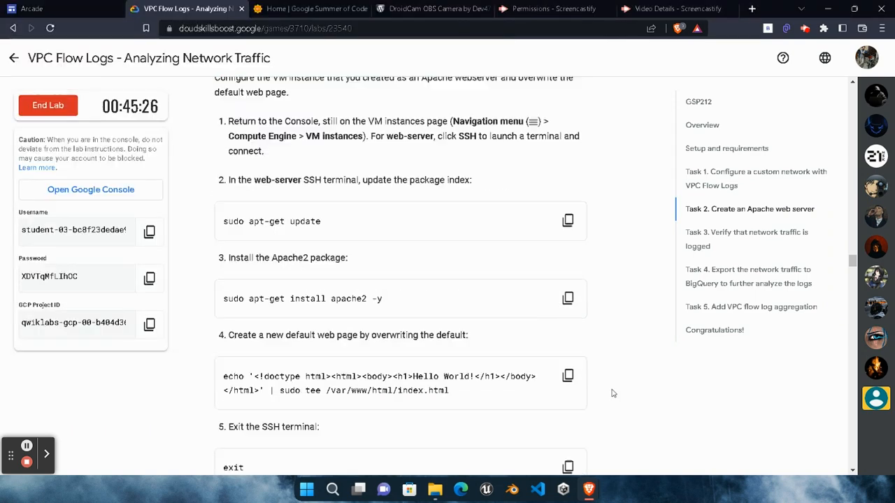
left_click(568, 296)
mouse_move(588, 489)
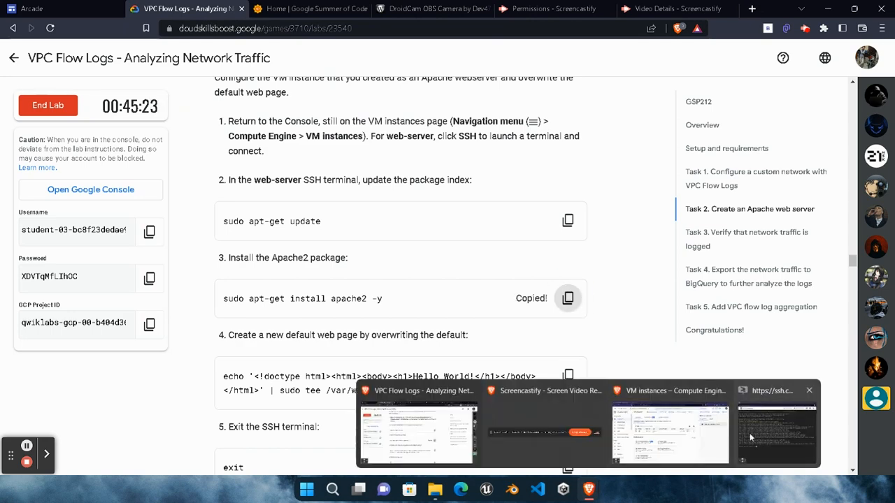
left_click(751, 437)
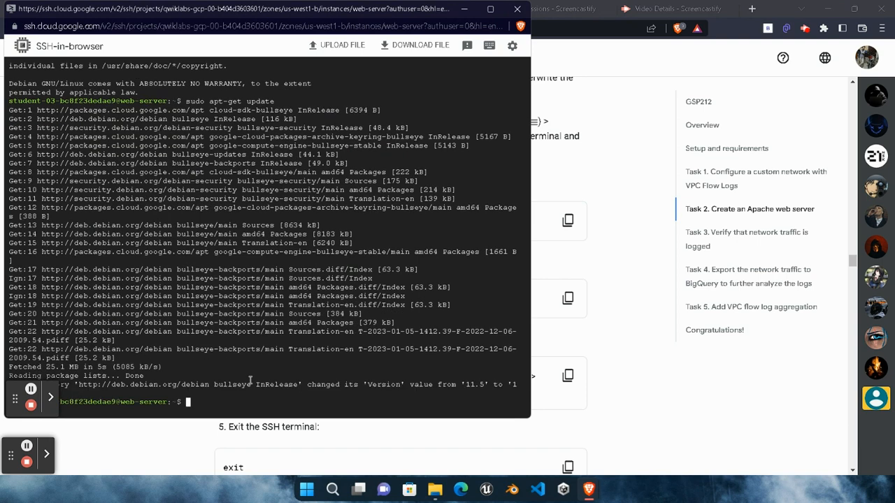
key("ctrl+v")
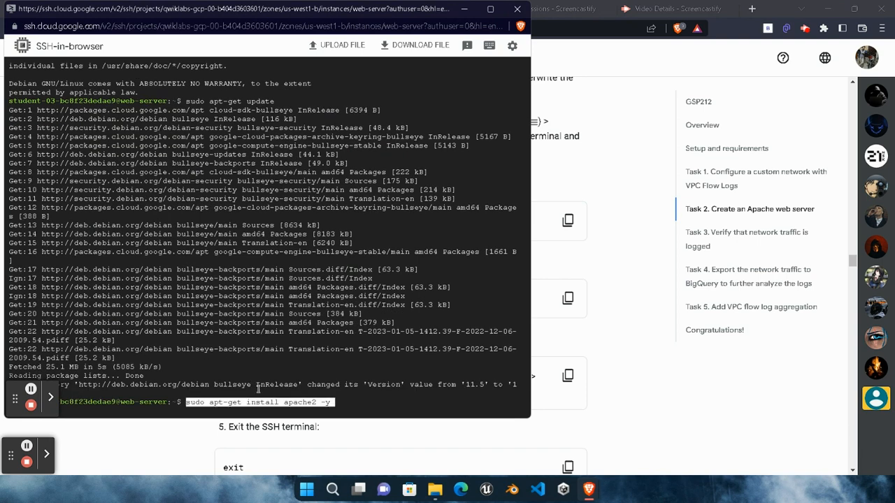
key("Return")
Copy the lab command that overwrites the default web page with Hello World! in /var/www/html/index.html and run it in the SSH terminal.
left_click(608, 403)
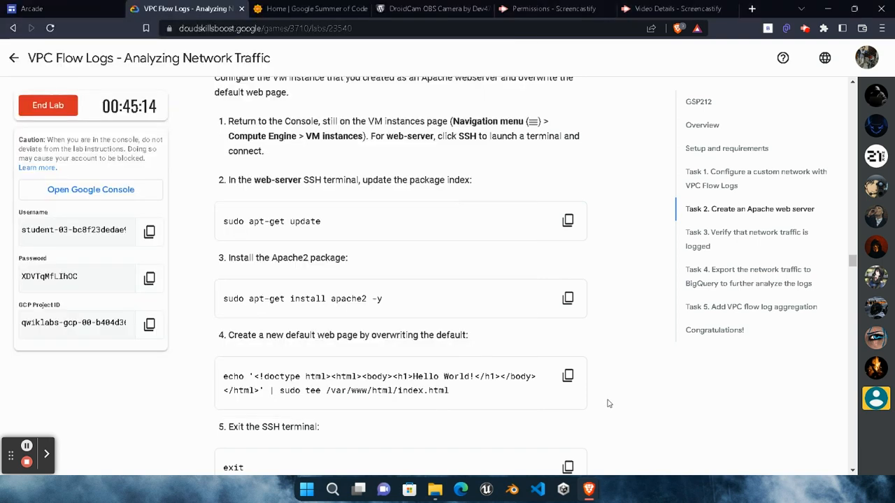
scroll(587, 416, "down", 2)
left_click(567, 258)
mouse_move(588, 489)
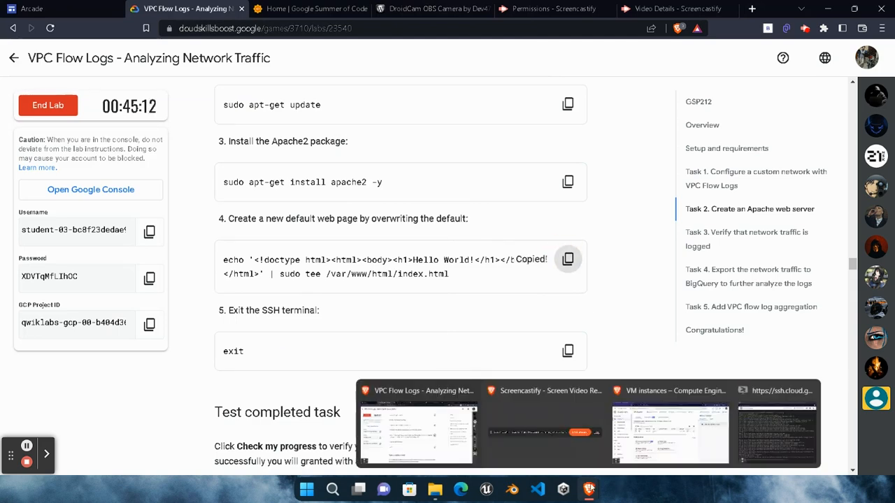
left_click(685, 423)
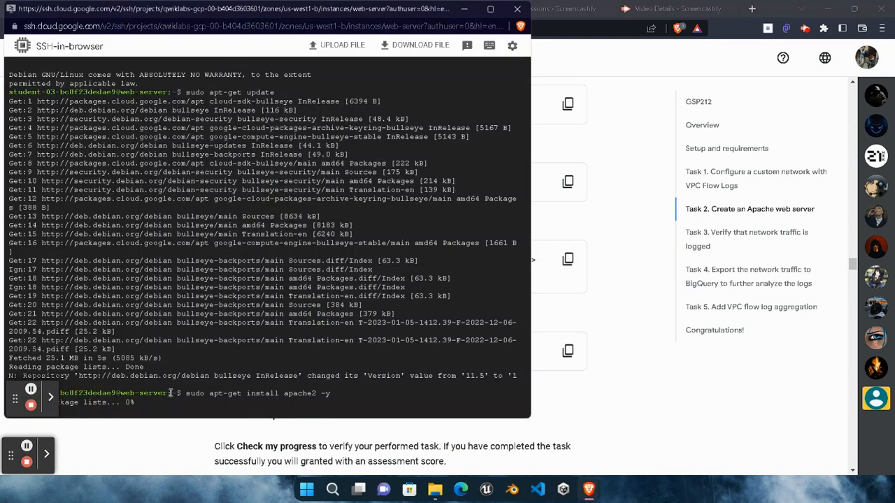
left_click_drag(16, 398, 471, 400)
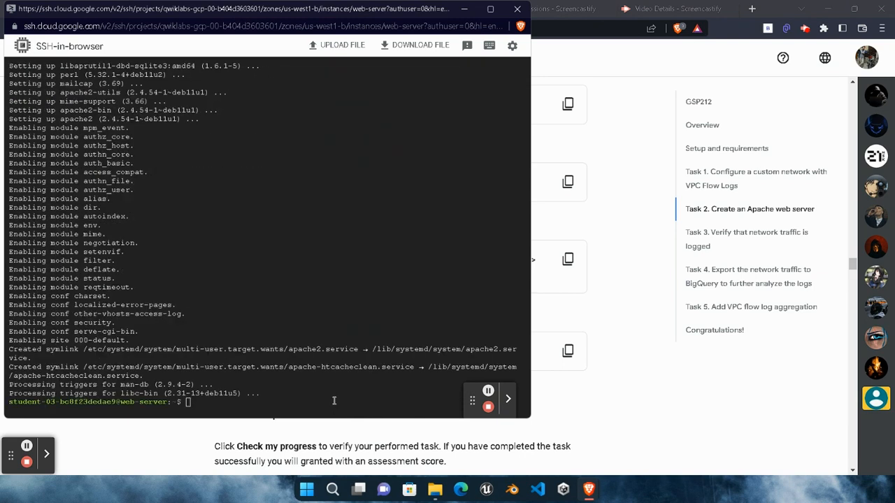
key("ctrl+v")
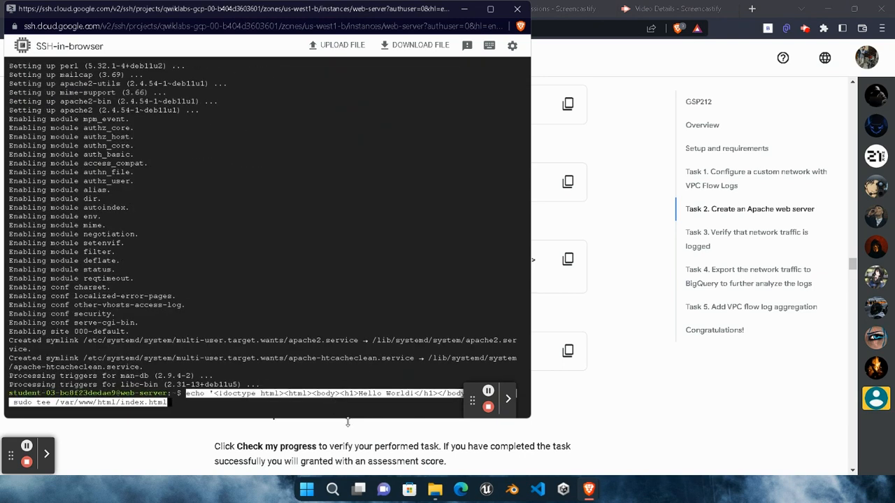
key("Return")
Copy the exit command from the lab and run it in the web-server terminal to close the SSH session.
left_click(589, 408)
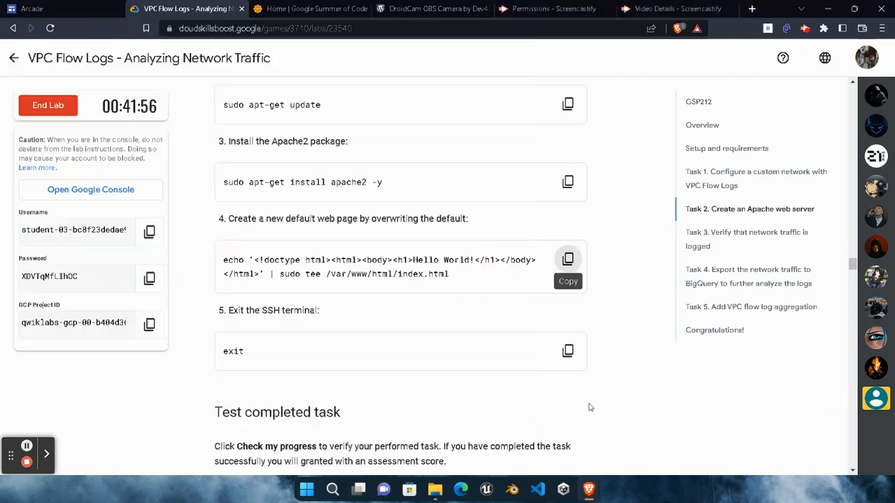
left_click(568, 350)
mouse_move(589, 489)
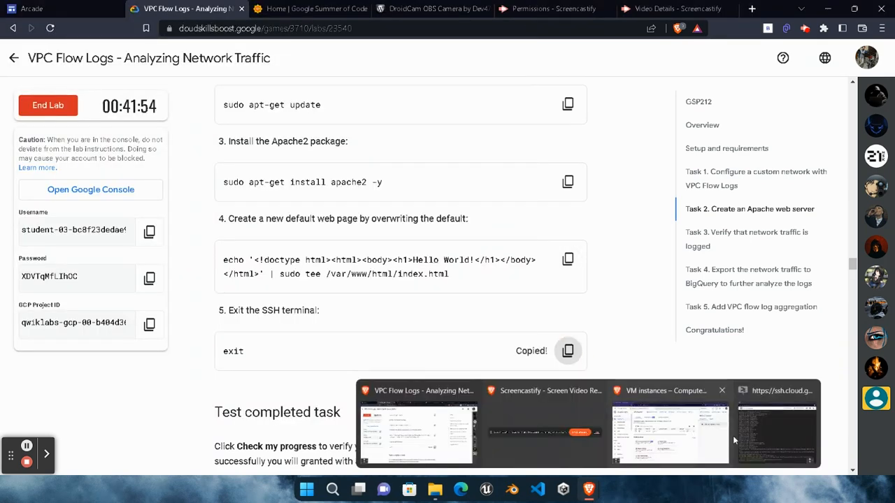
left_click(740, 438)
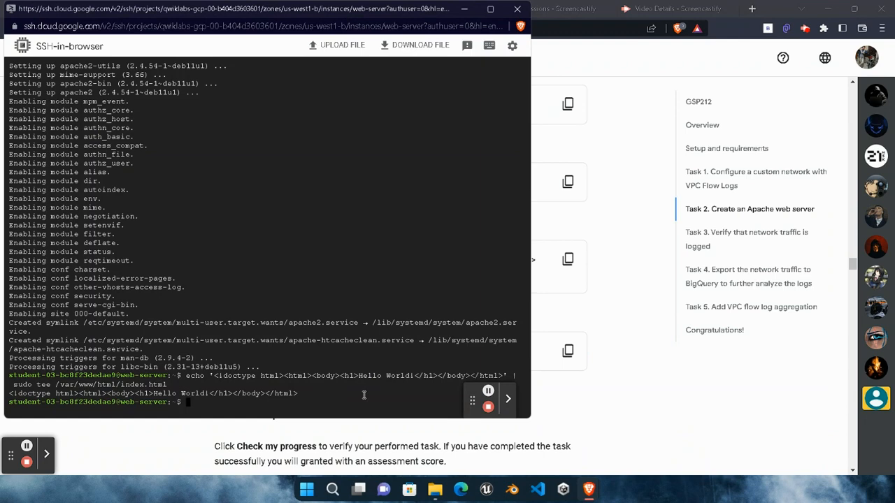
key("ctrl+v")
key("Return")
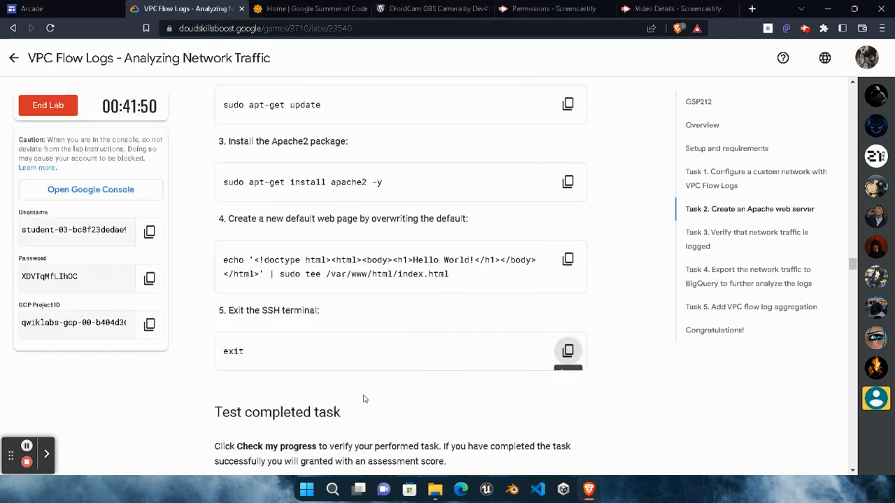
Check progress for "Install Apache in web server" in the lab and move on to the Task 3 instructions.
scroll(451, 356, "down", 2)
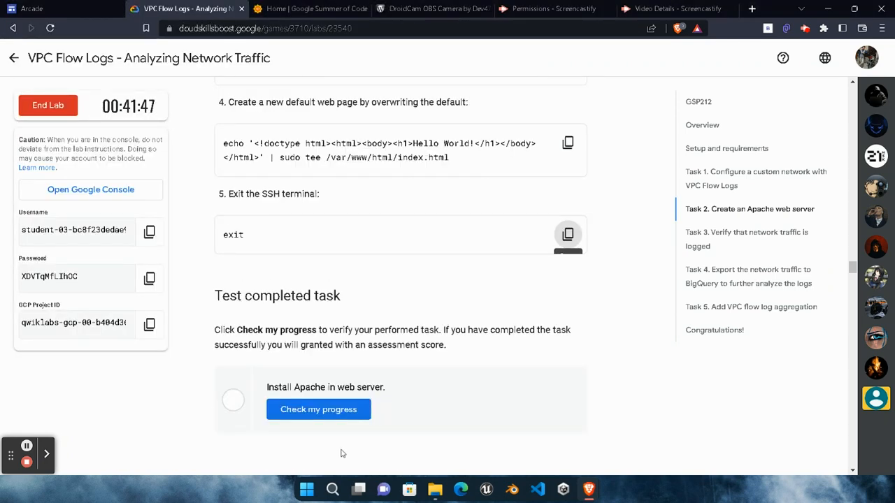
left_click(329, 412)
scroll(351, 423, "down", 3)
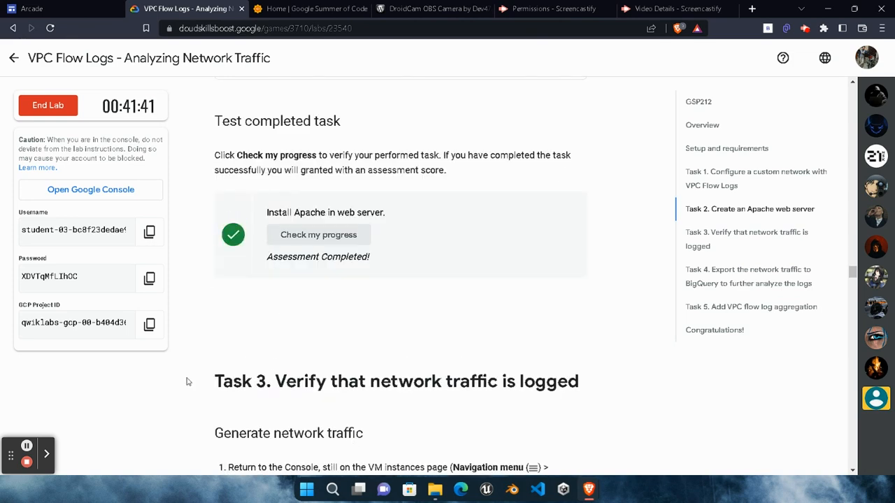
scroll(234, 399, "down", 2)
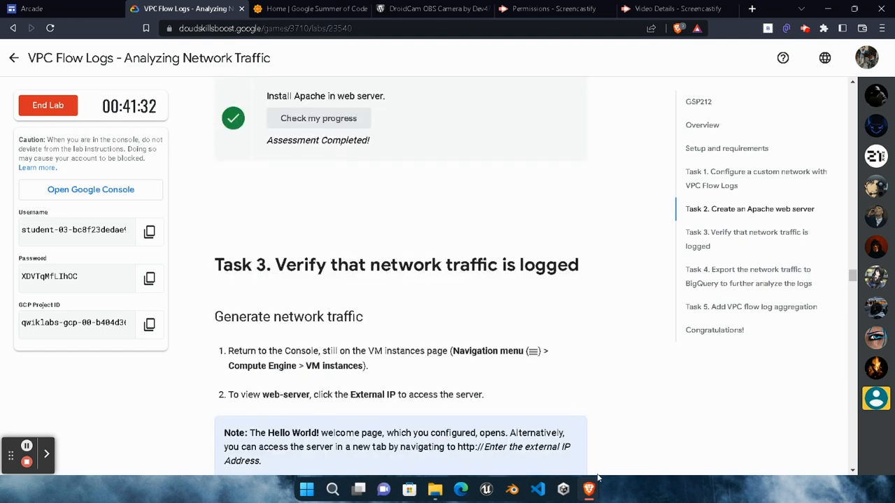
Switch to the Google Cloud console, search for "log" and open Logs Explorer.
mouse_move(589, 489)
left_click(715, 423)
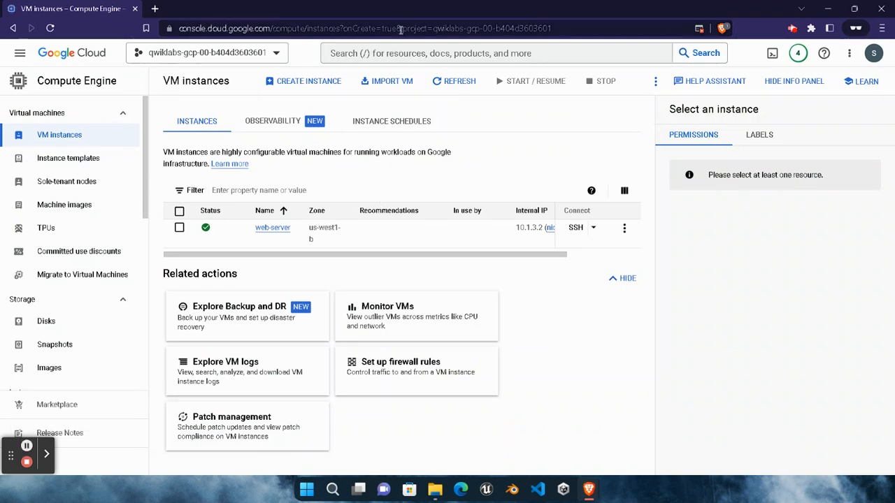
left_click(412, 54)
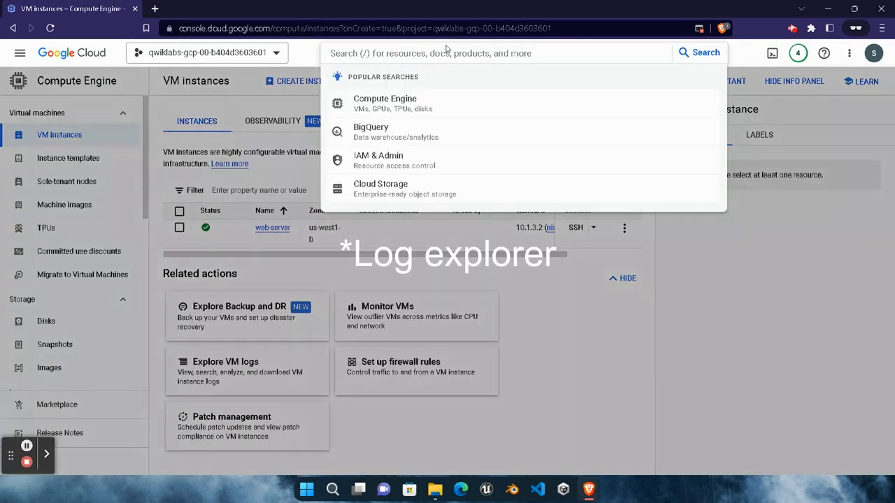
type("log")
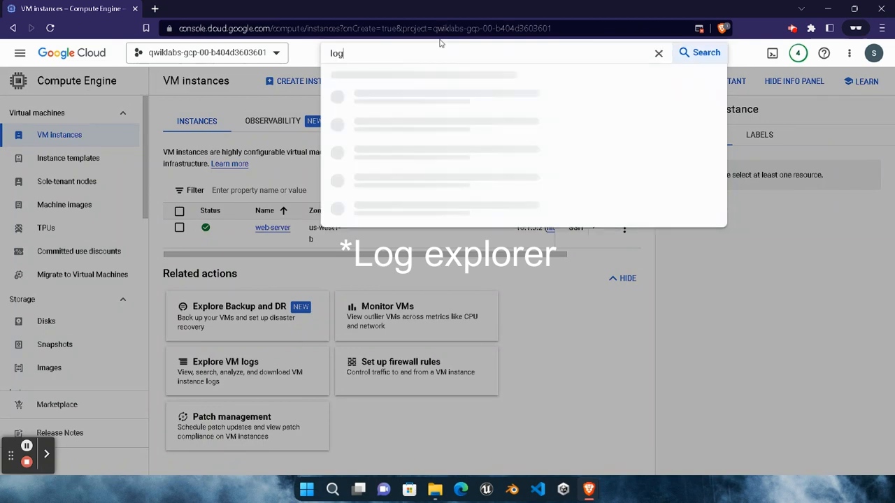
key("Return")
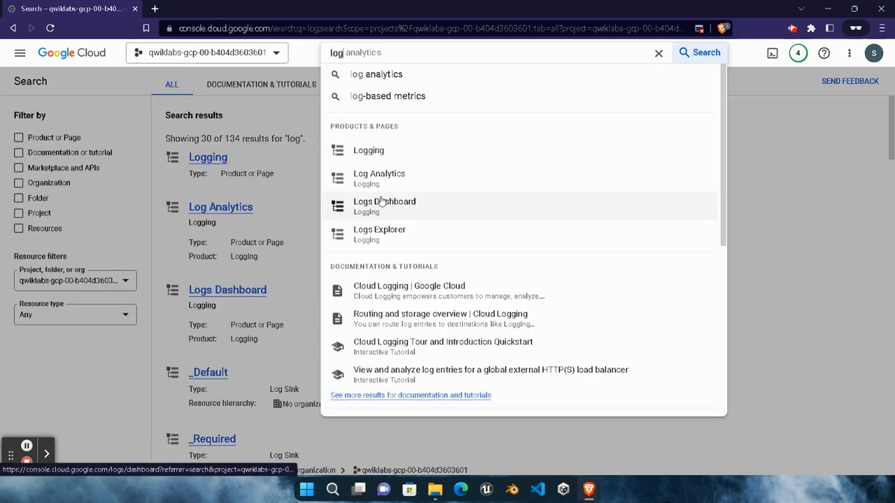
left_click(370, 234)
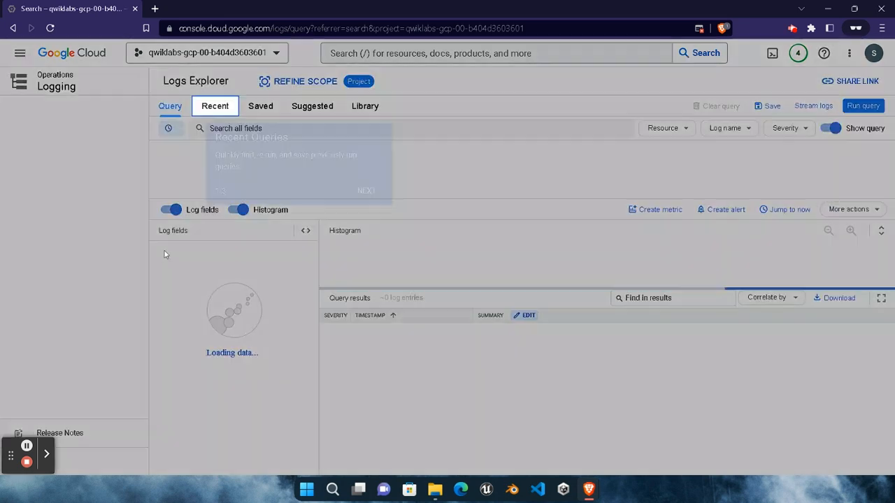
Go through the Logs Explorer introduction callouts for recent, saved and suggested queries and finish the tour.
left_click(367, 190)
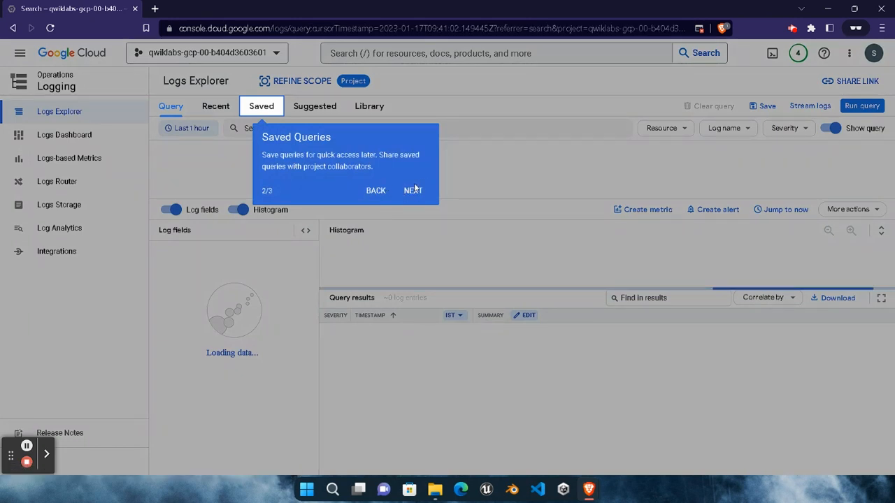
left_click(415, 190)
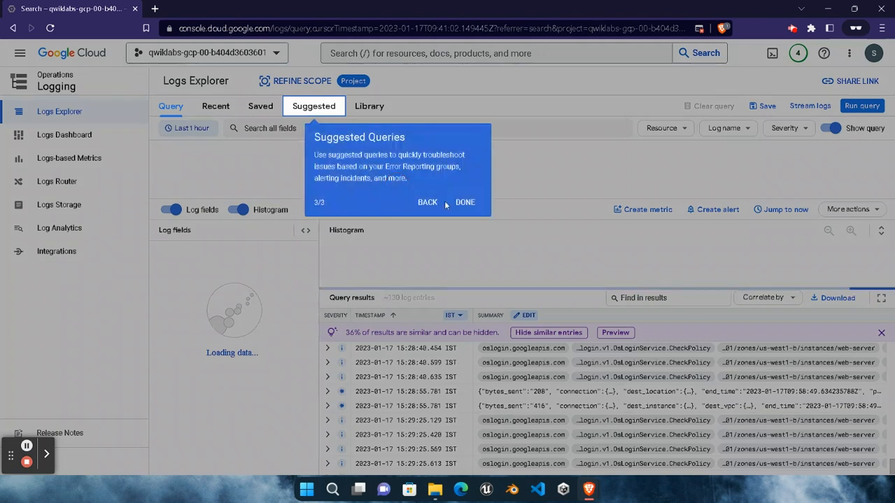
left_click(467, 202)
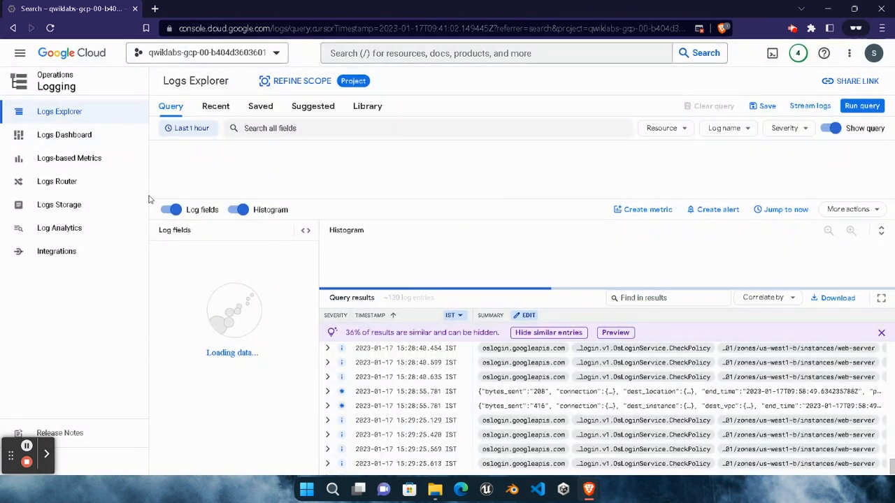
left_click(27, 445)
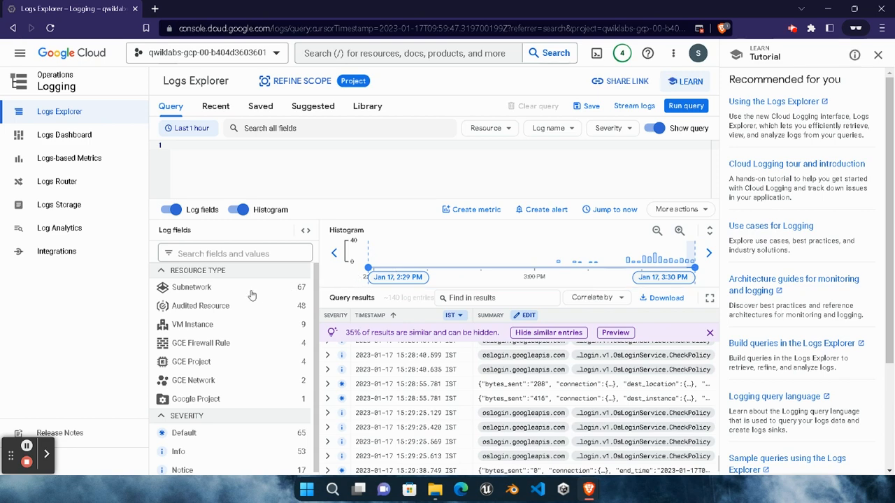
Filter the logs by resource type Subnetwork and log name compute.googleapis.com/vpc_flows, and run the query.
left_click(228, 287)
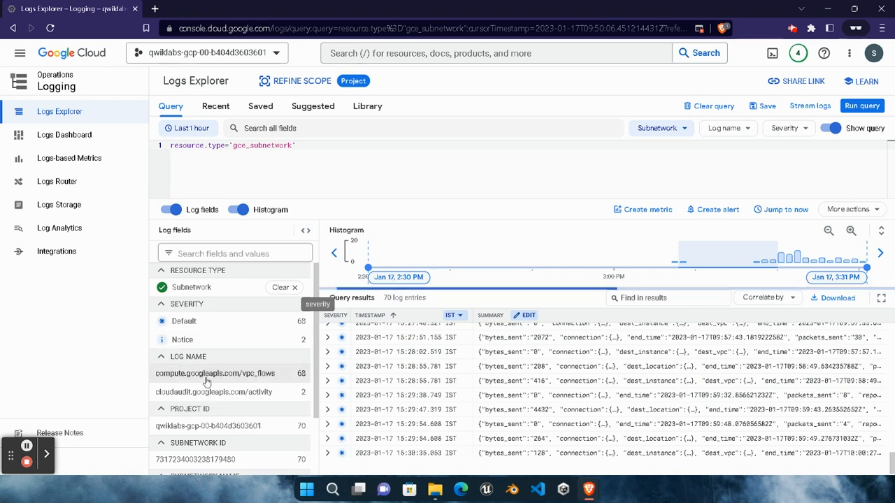
scroll(207, 382, "down", 1)
scroll(206, 381, "up", 1)
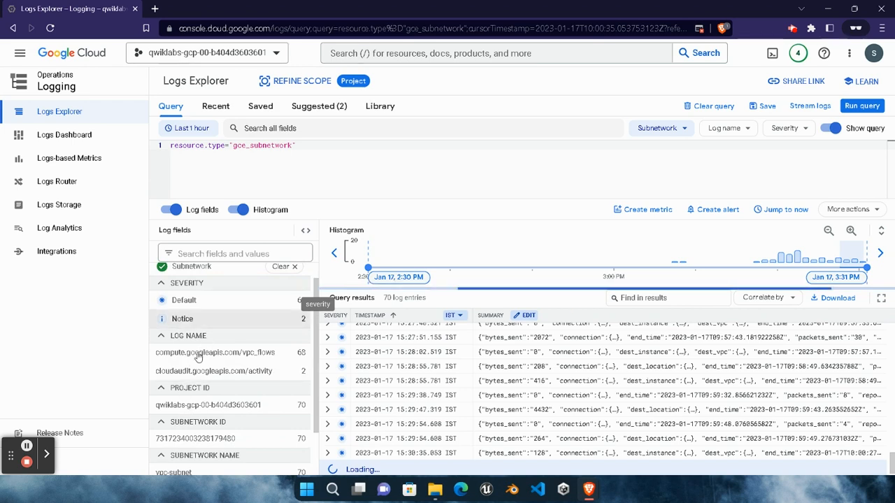
left_click(198, 355)
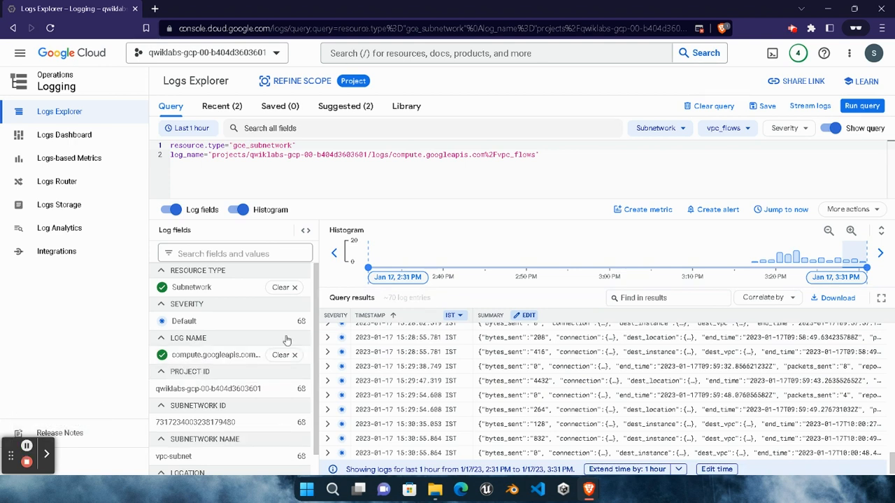
left_click(864, 105)
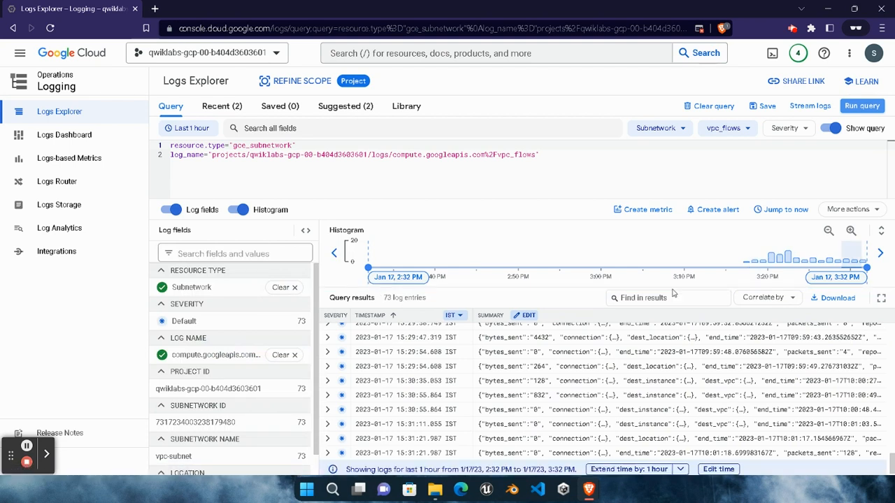
Start creating a logs routing sink from the current query and dismiss the Log Analytics callout.
left_click(875, 210)
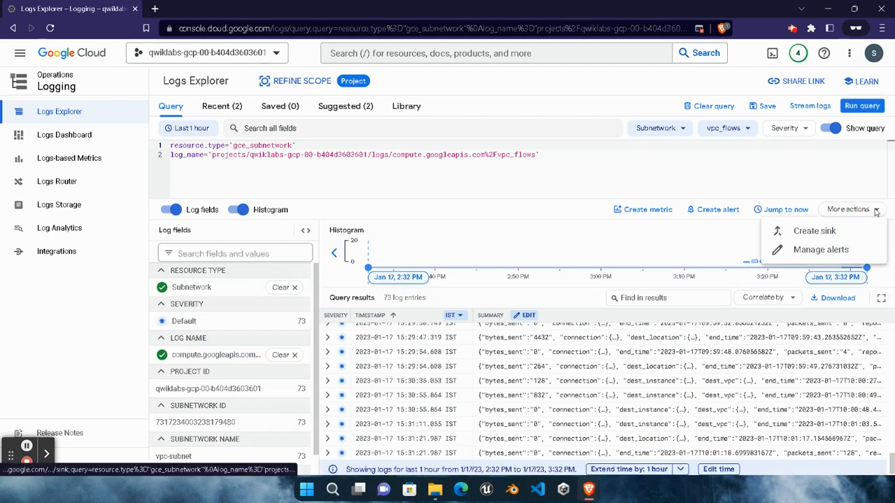
left_click(847, 230)
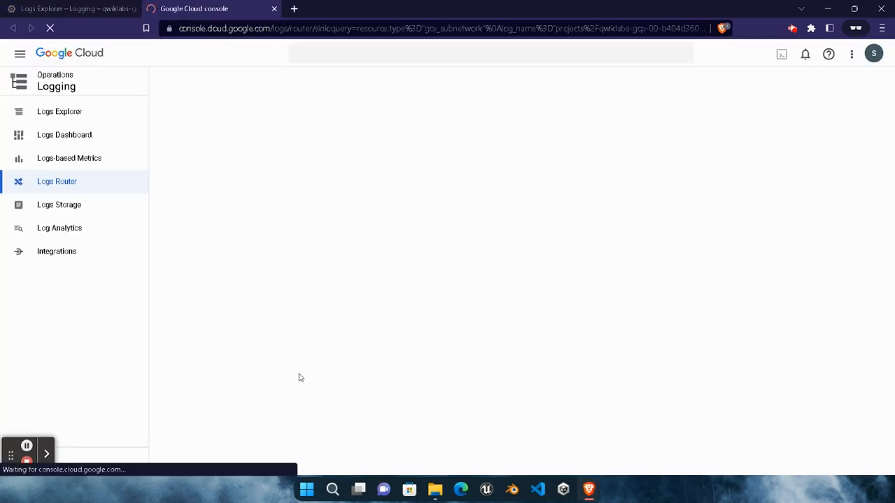
left_click(331, 213)
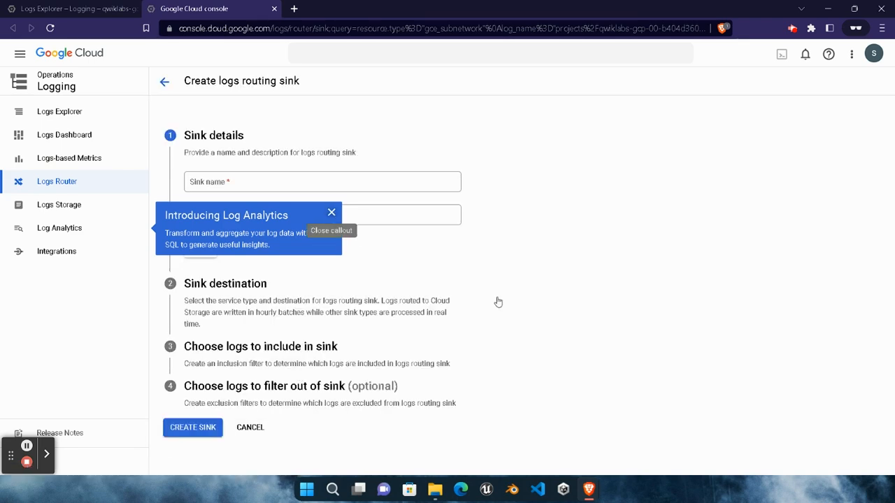
Copy the sink name from the lab's export sink instructions, name the routing sink vpc-flows and continue to the sink destination.
mouse_move(589, 481)
left_click(456, 437)
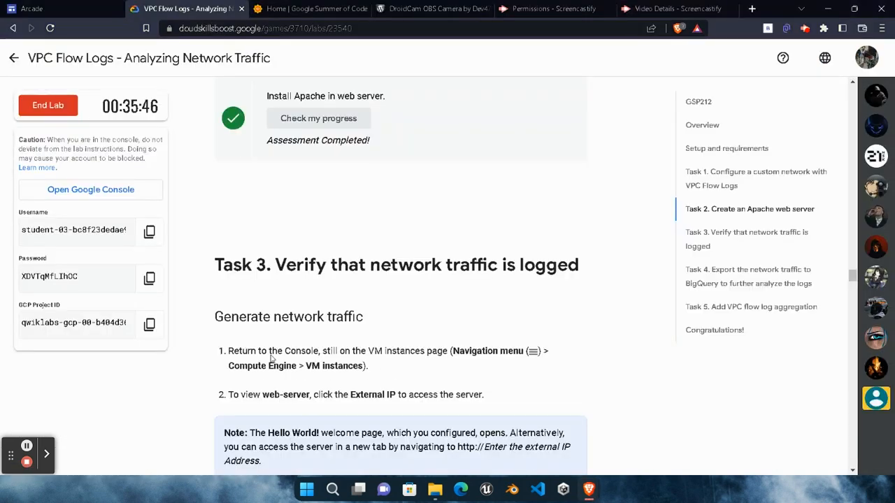
scroll(282, 363, "down", 10)
scroll(281, 363, "down", 15)
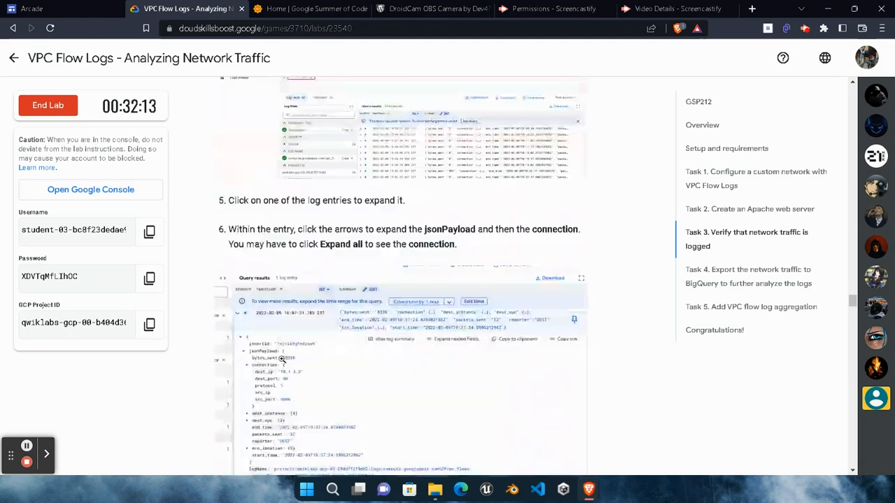
scroll(282, 363, "down", 2)
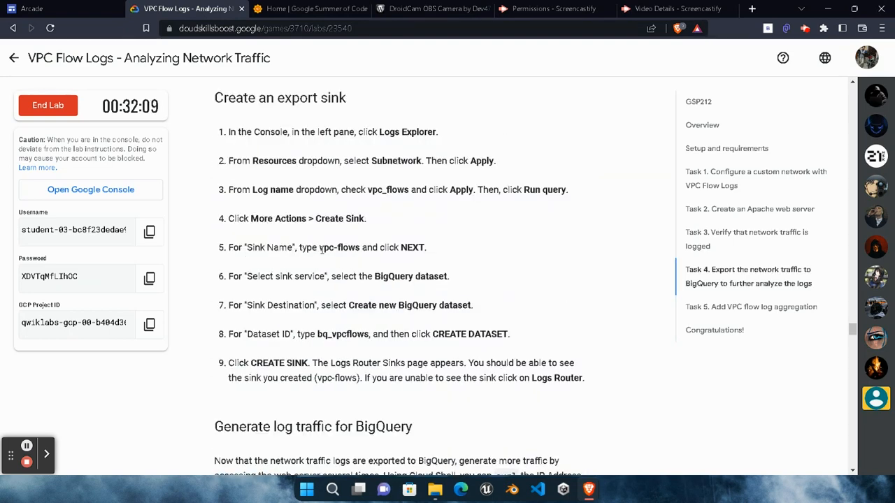
left_click_drag(319, 247, 356, 264)
key("ctrl+c")
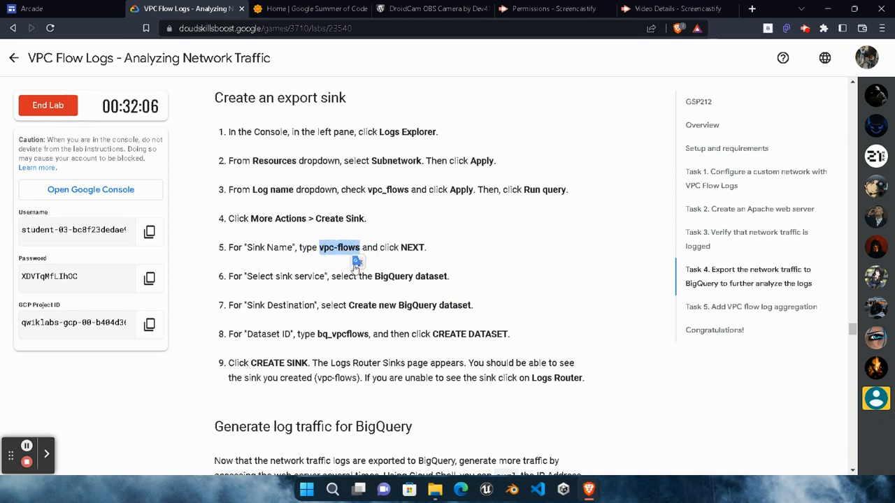
left_click(593, 489)
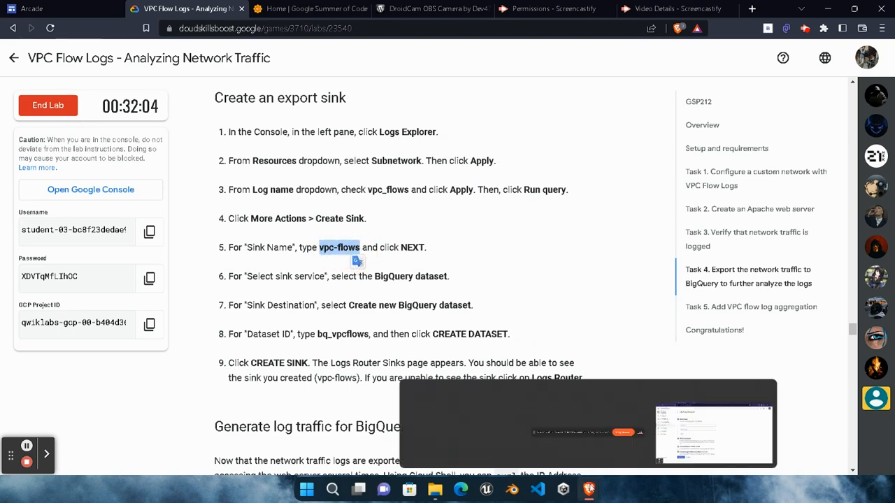
left_click(699, 430)
left_click(345, 182)
key("ctrl+v")
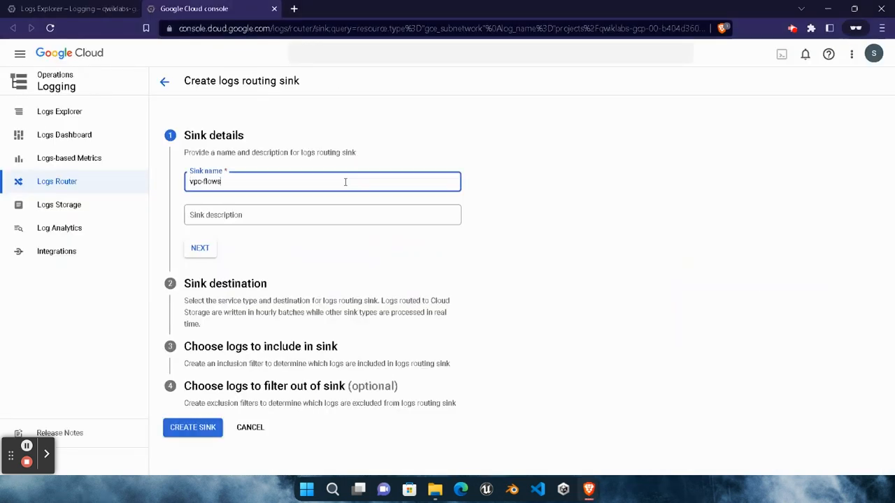
left_click(200, 248)
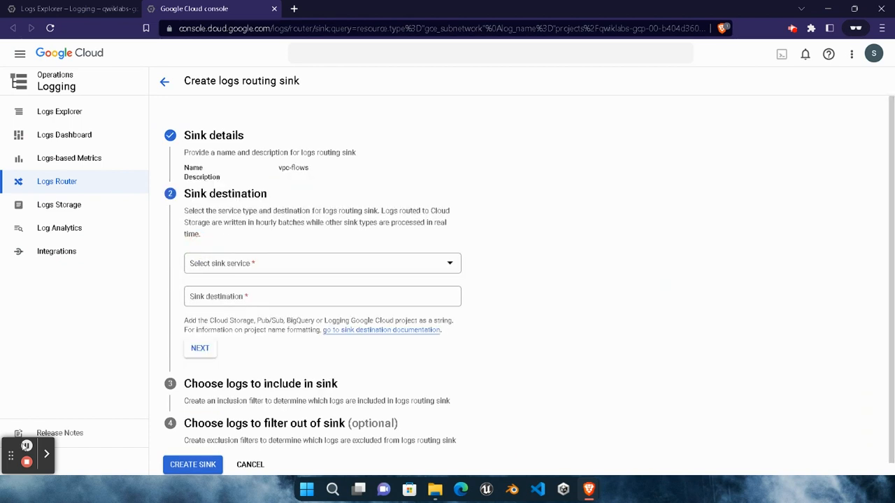
Set the sink service to BigQuery dataset and choose to create a new BigQuery dataset as the destination.
left_click(257, 264)
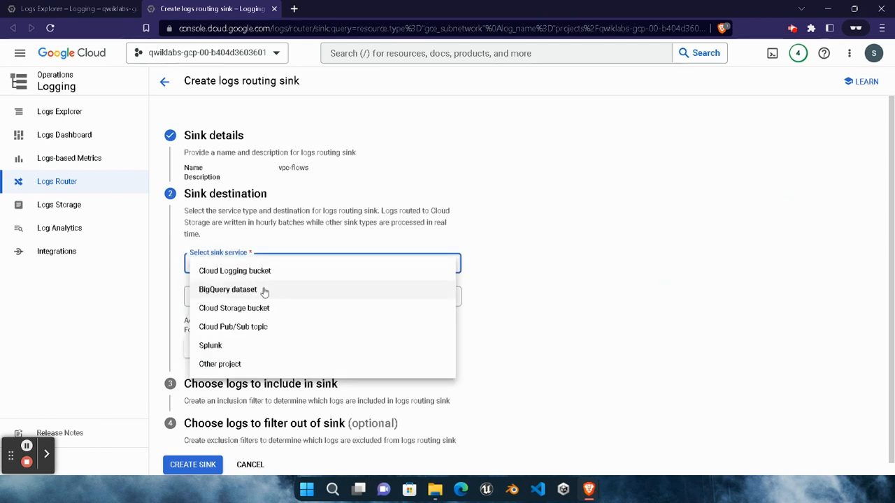
left_click(263, 290)
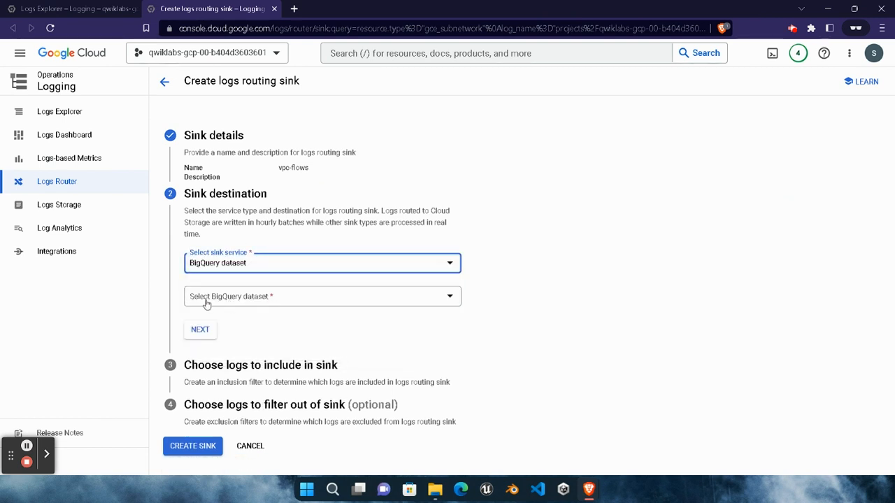
left_click(266, 305)
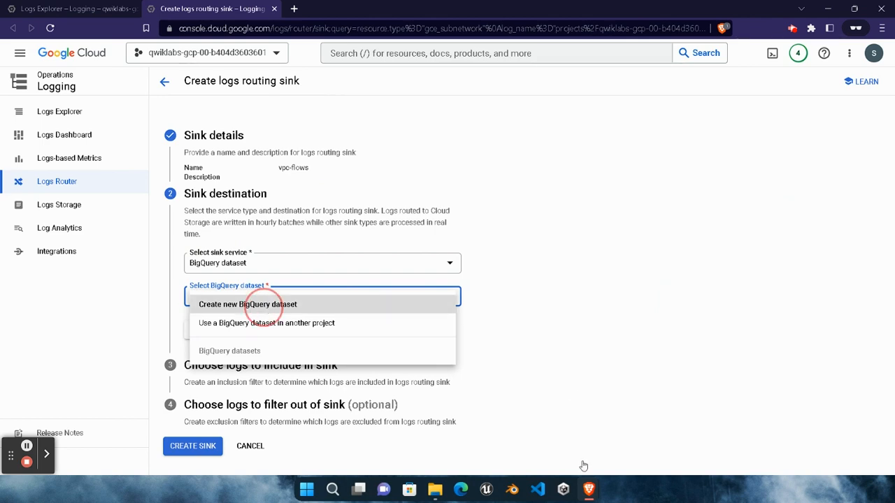
Copy the dataset ID from the lab instructions and create the new BigQuery dataset as bq_vpcflows.
mouse_move(587, 486)
left_click(413, 360)
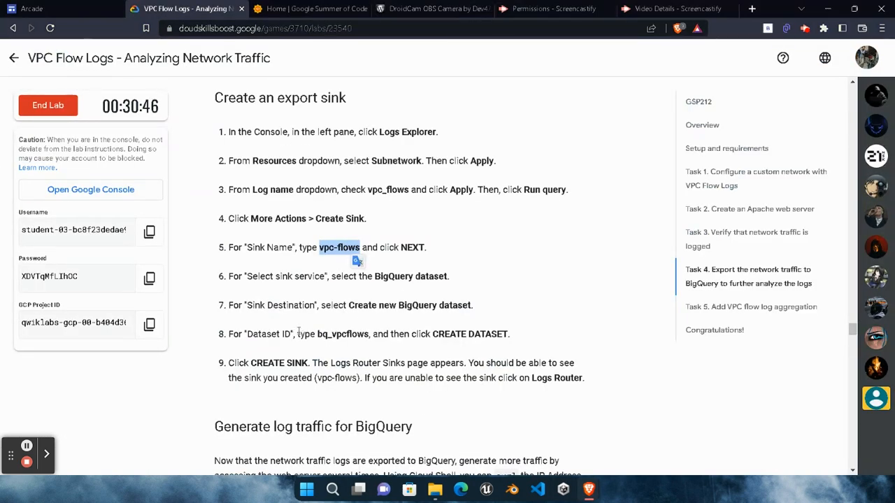
left_click_drag(318, 336, 369, 331)
key("ctrl+c")
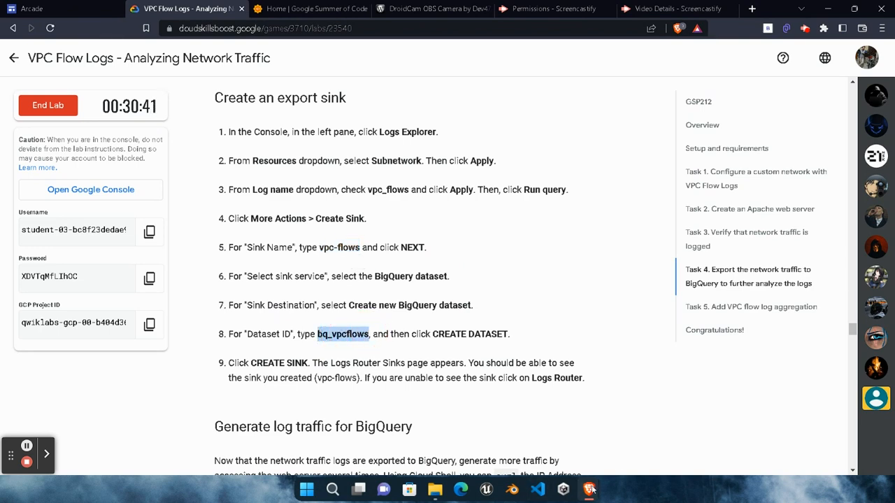
mouse_move(591, 489)
left_click(629, 398)
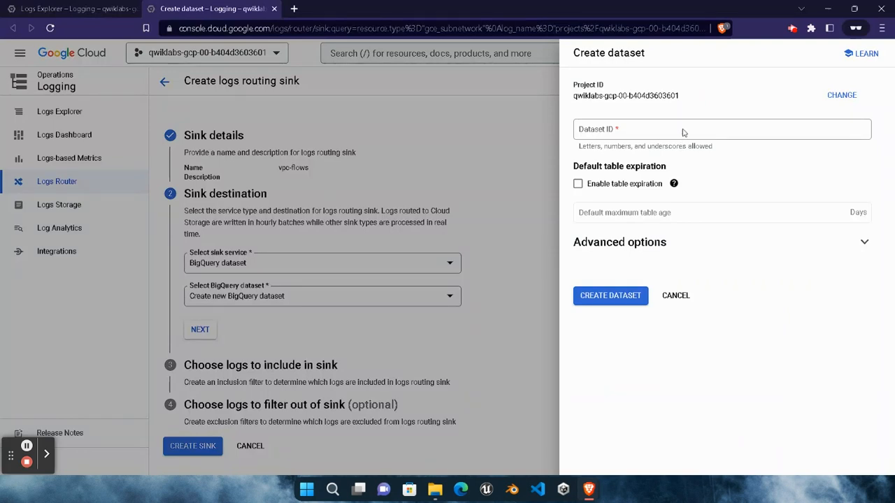
left_click(615, 131)
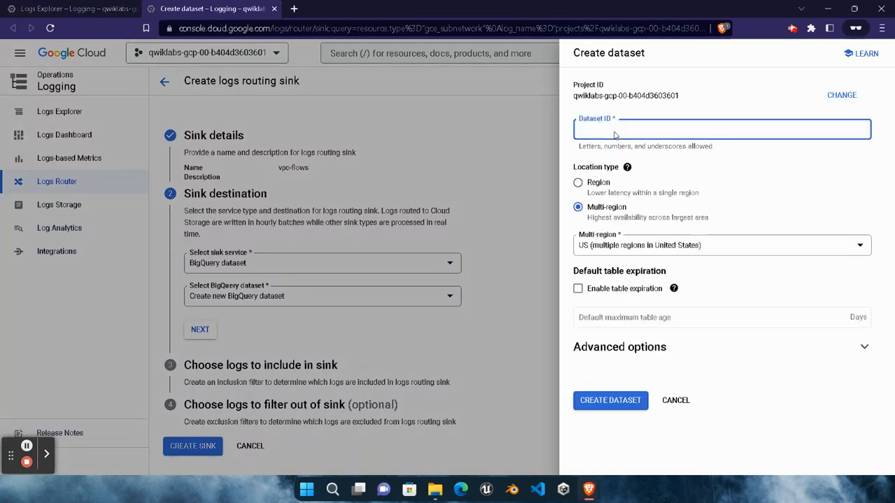
key("ctrl+v")
left_click(625, 400)
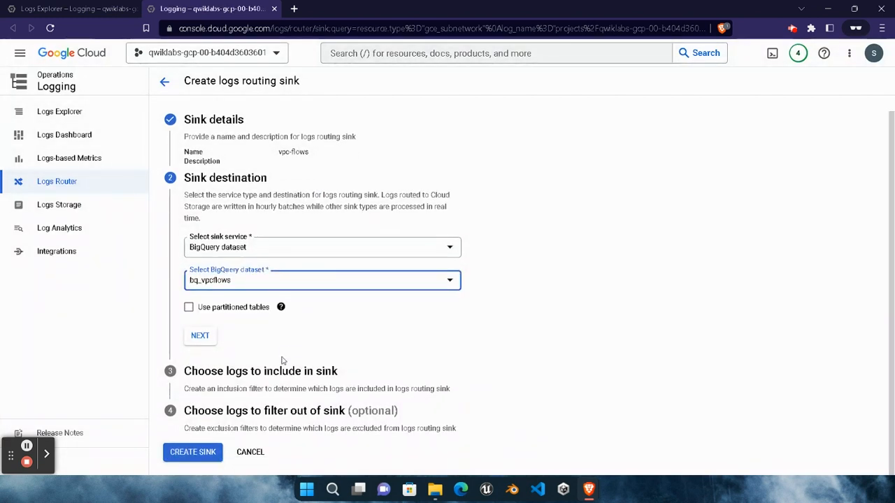
Accept the destination and the existing inclusion filter, create the sink without exclusions, and dismiss the notice.
left_click(190, 336)
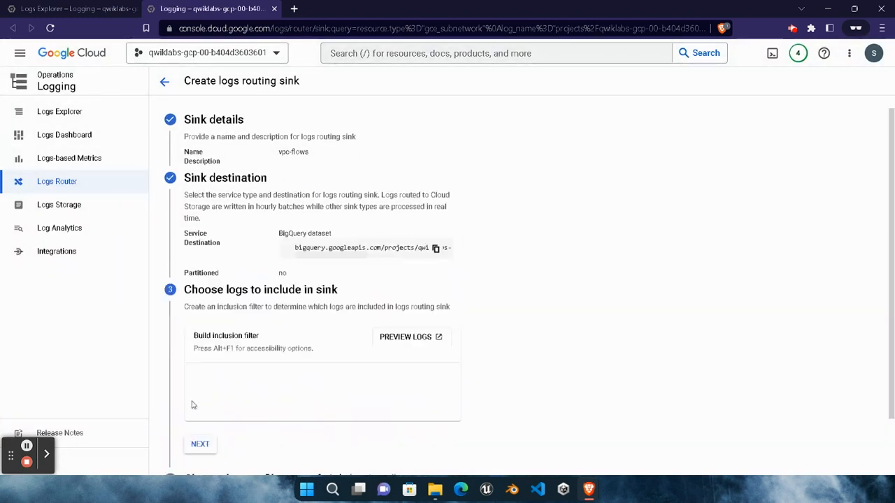
left_click(202, 444)
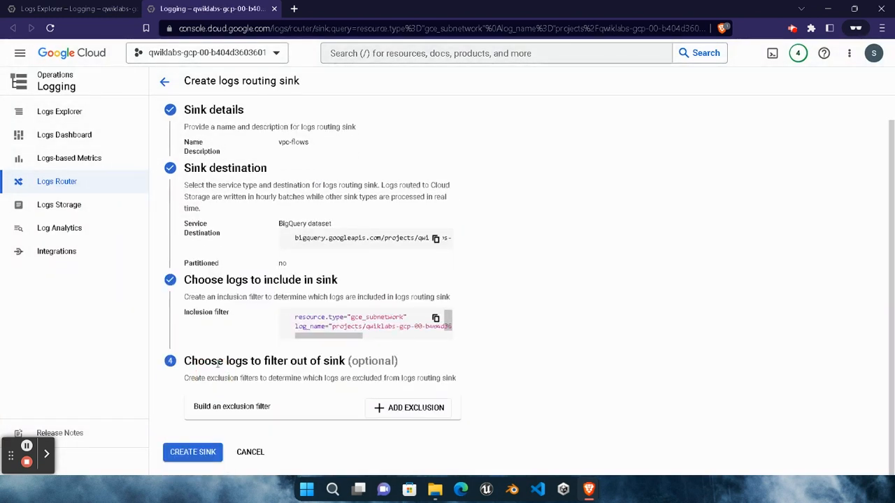
left_click(202, 452)
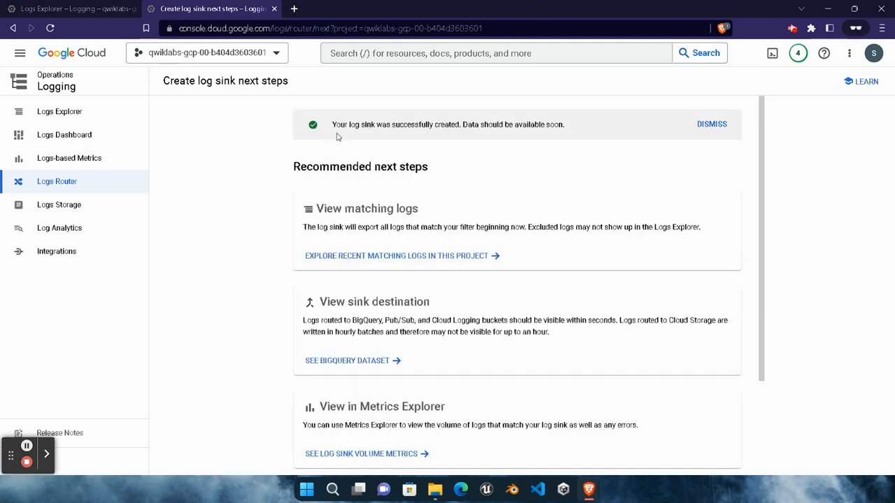
left_click(707, 126)
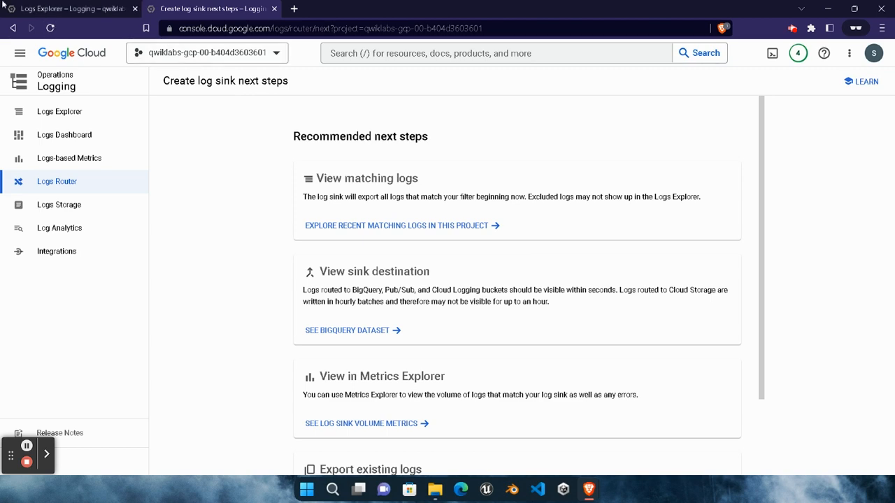
Copy the "export MY_SERVER=" part of the environment variable command from the lab's instructions for generating BigQuery log traffic.
left_click(72, 9)
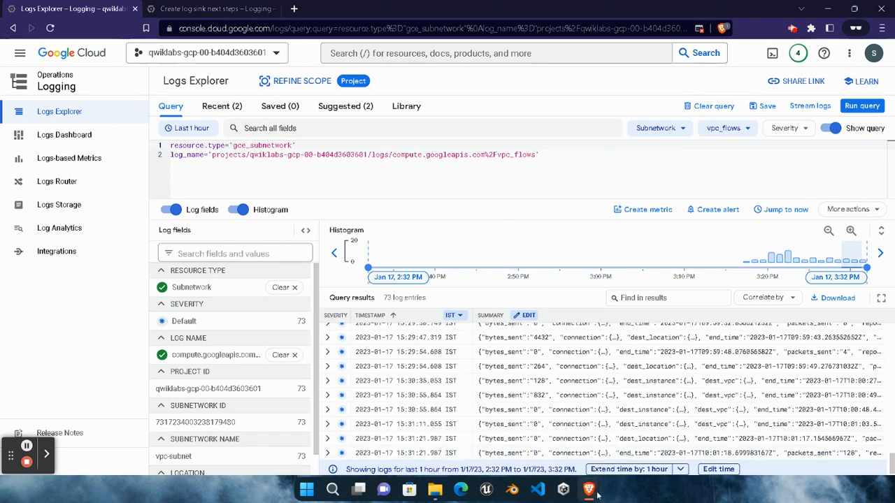
mouse_move(588, 489)
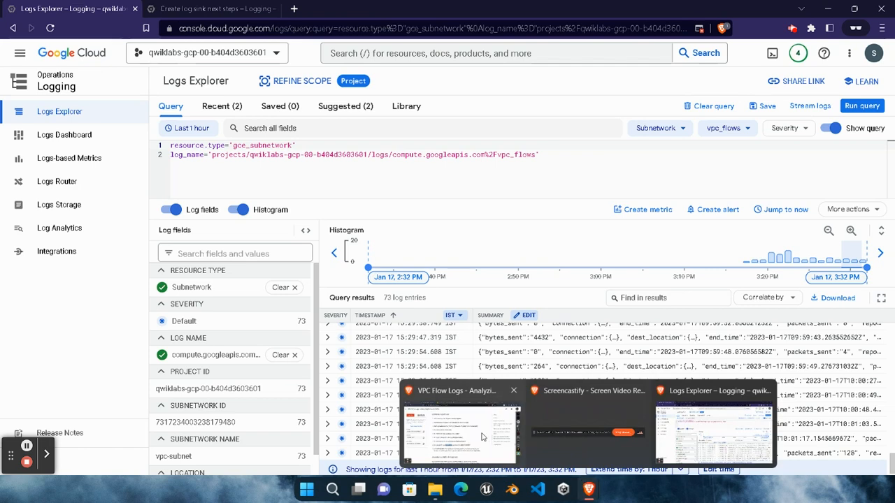
left_click(496, 452)
scroll(307, 315, "down", 3)
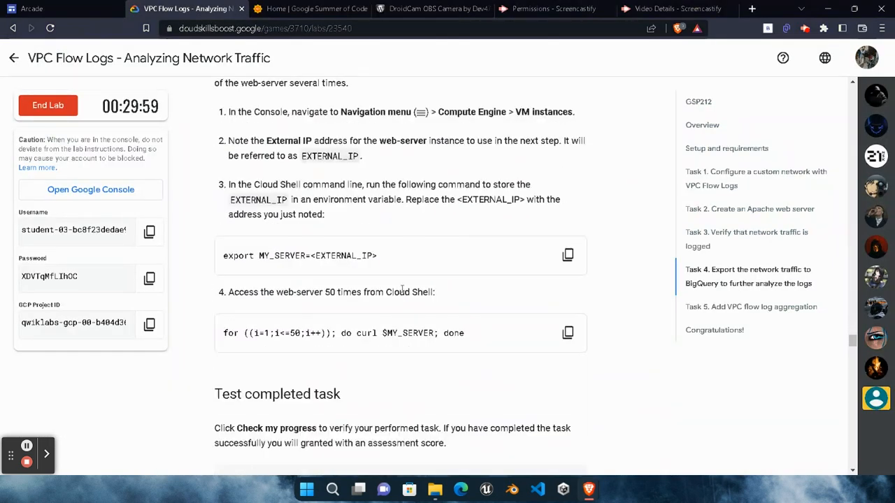
mouse_move(223, 257)
left_mouse_down()
mouse_move(306, 266)
mouse_move(309, 257)
mouse_move(222, 256)
left_mouse_up()
key("ctrl+c")
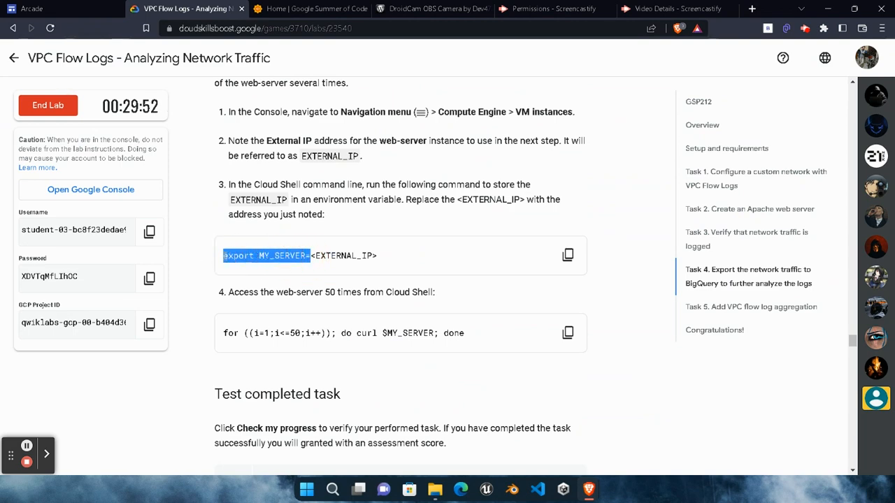
Open Cloud Shell from Logs Explorer and enter "export MY_SERVER=" at the prompt without running it.
mouse_move(588, 489)
left_click(692, 454)
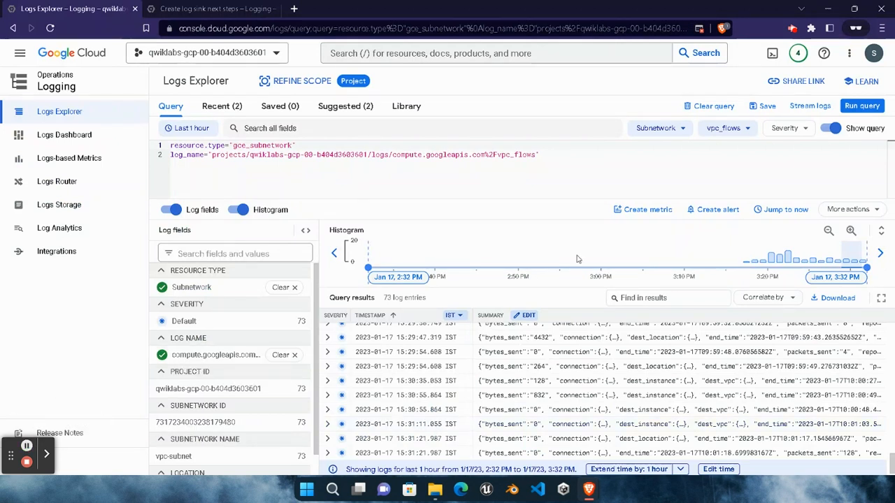
left_click(772, 53)
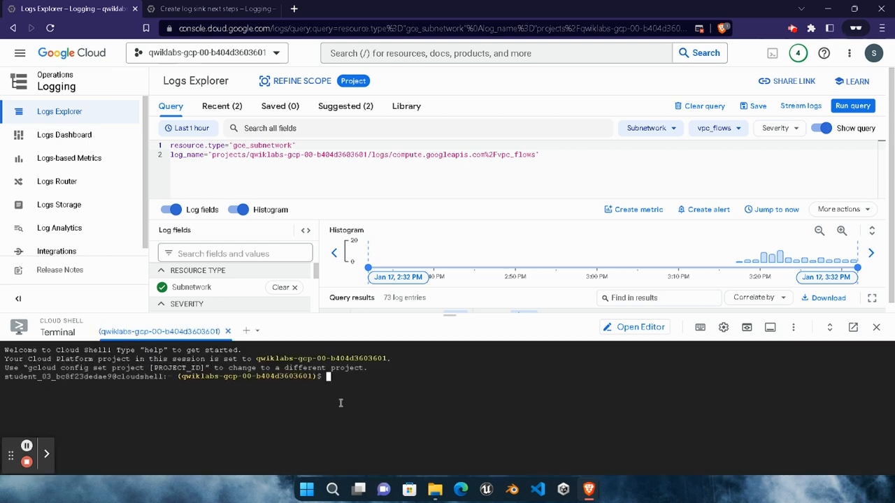
key("ctrl+v")
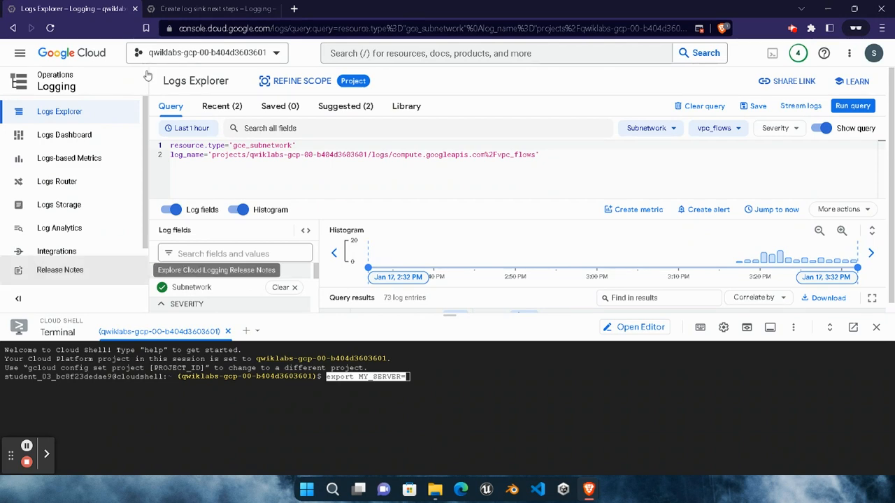
Open the Compute Engine VM instances page in a new browser tab from the log sink page.
left_click(205, 6)
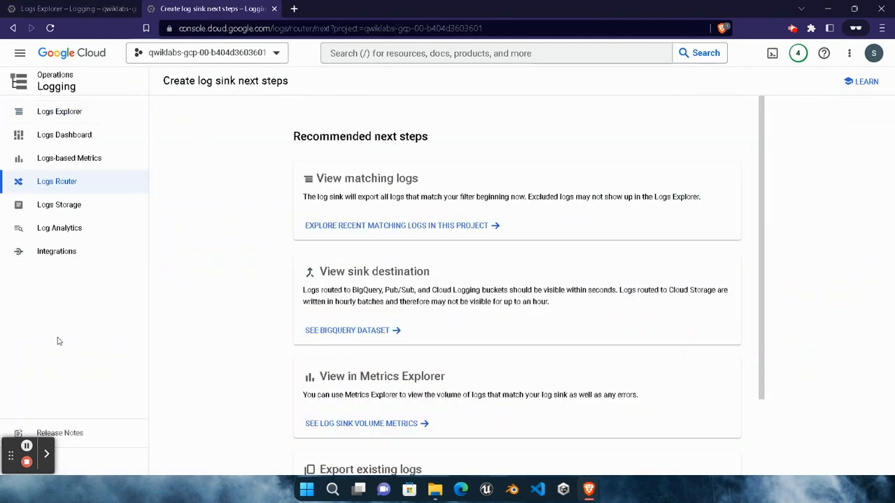
left_click(19, 53)
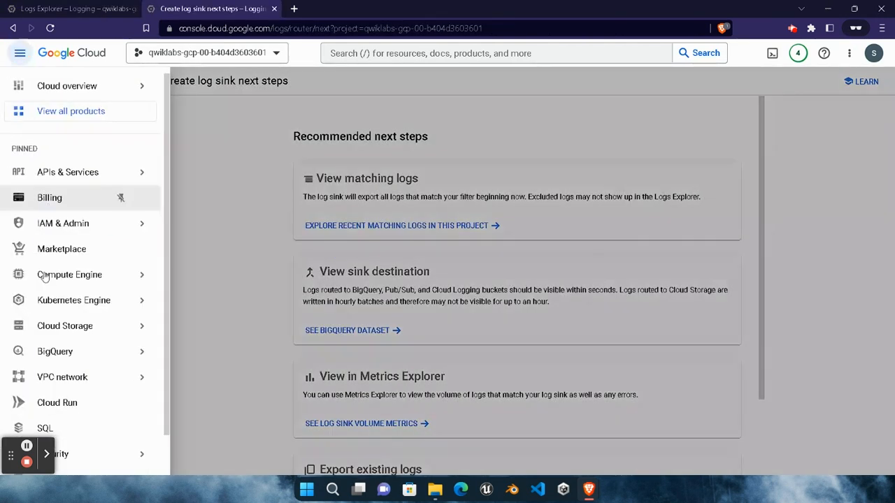
mouse_move(126, 283)
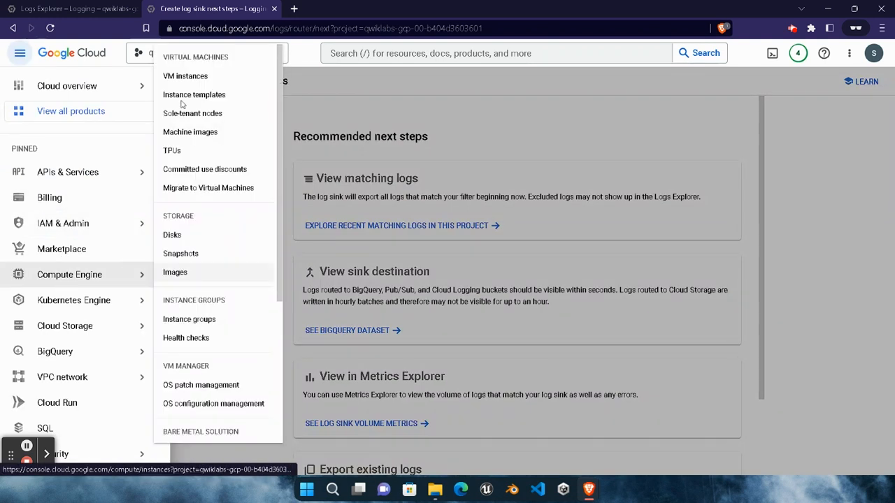
right_click(189, 79)
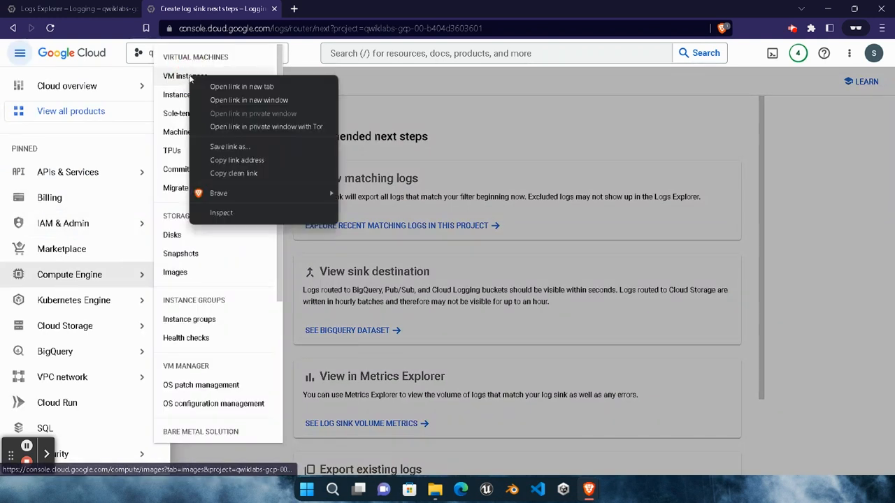
left_click(231, 87)
left_click(345, 7)
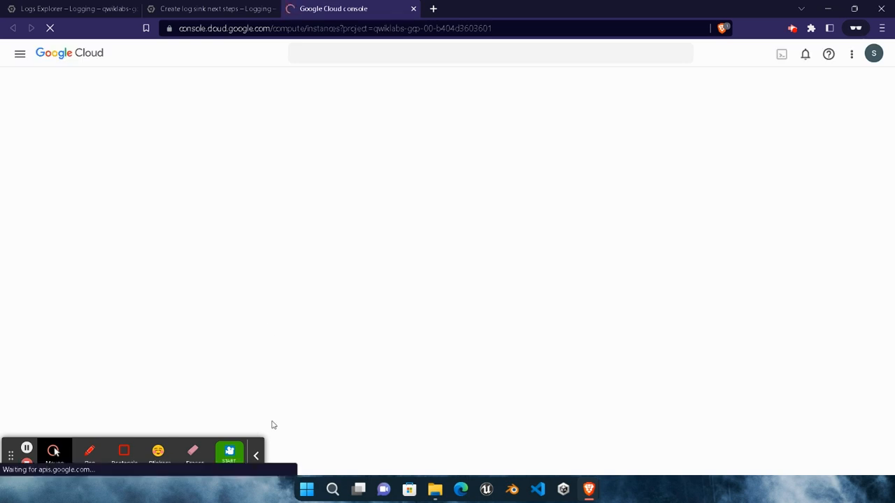
left_click(256, 455)
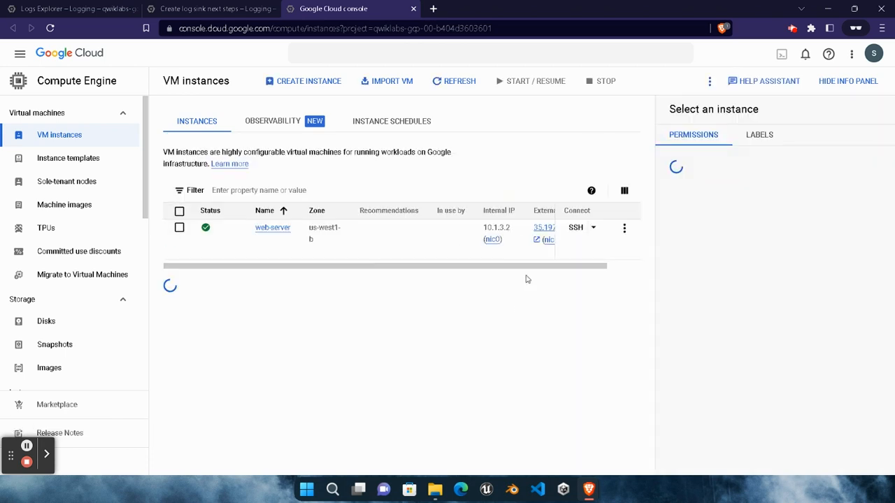
Bring the External IP column into view and copy the web-server instance's external IP address.
left_click_drag(392, 267, 499, 260)
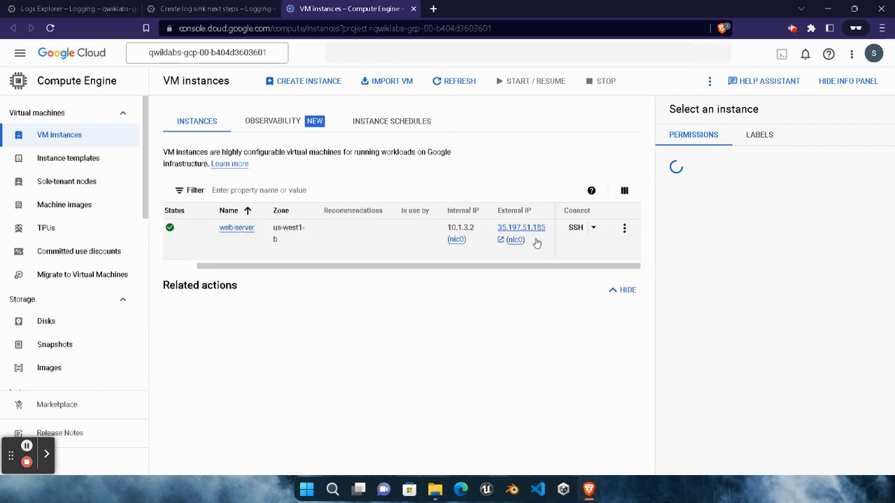
left_click(497, 268)
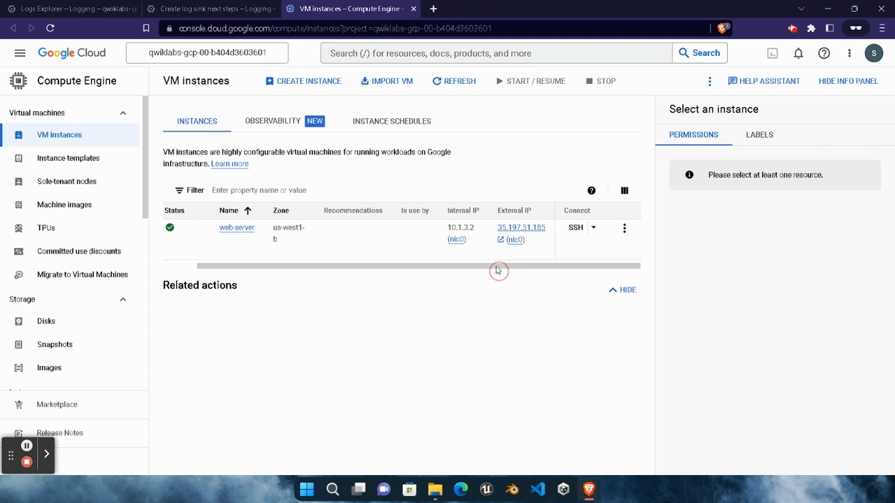
left_click(496, 267)
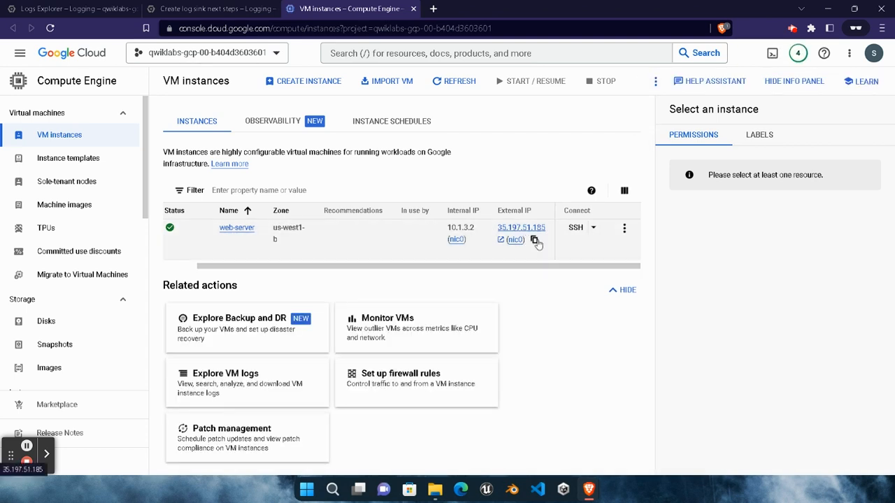
left_click(534, 240)
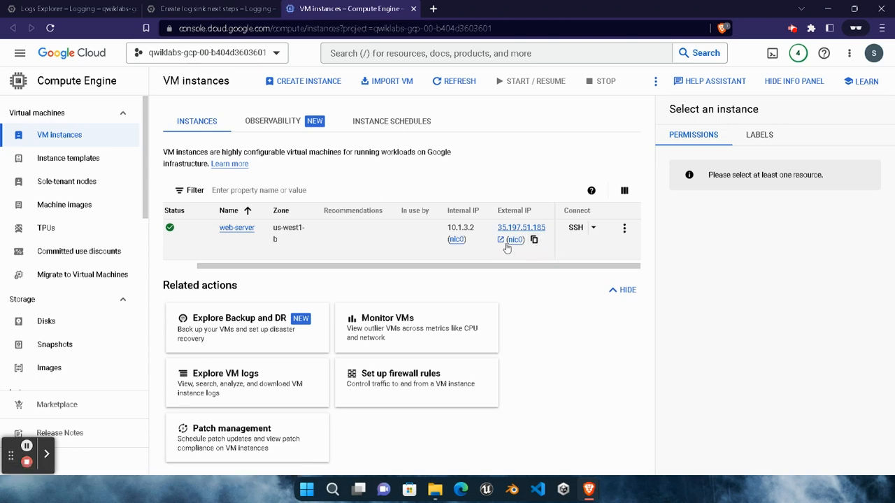
Complete the pending Cloud Shell command with the copied web-server address and run export MY_SERVER=35.197.51.185.
left_click(210, 9)
left_click(114, 5)
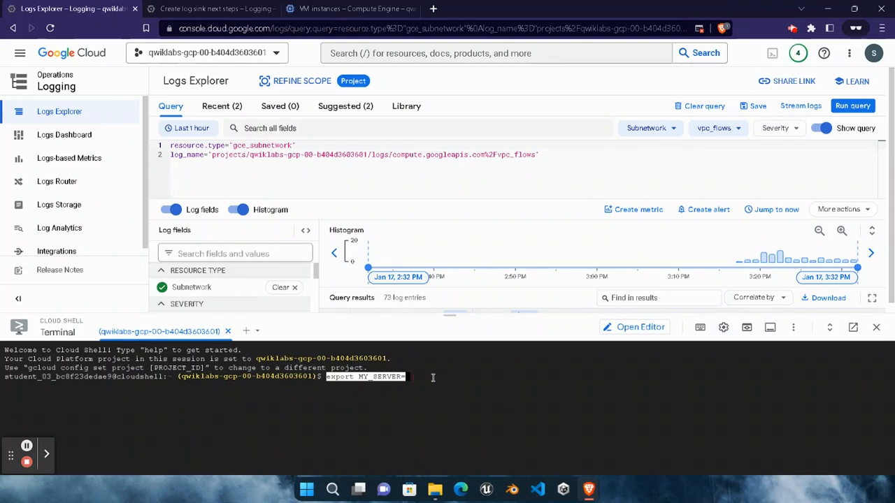
left_click(433, 378)
left_click(432, 377)
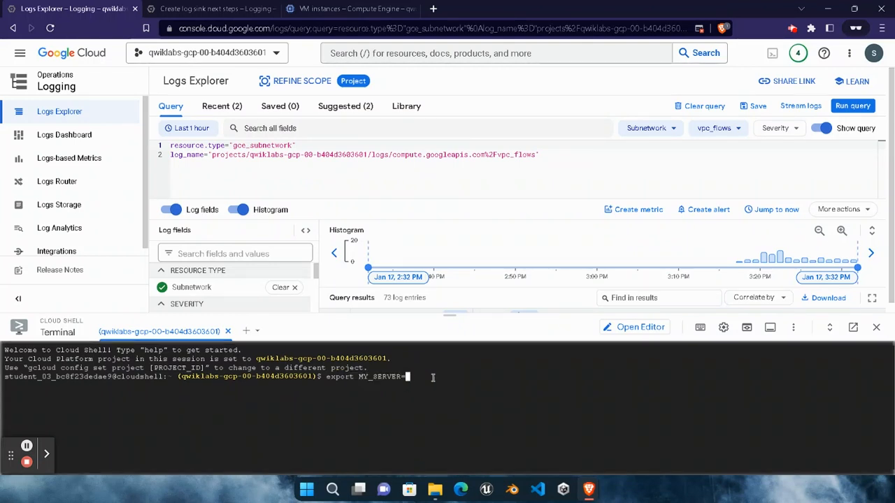
key("ctrl+v")
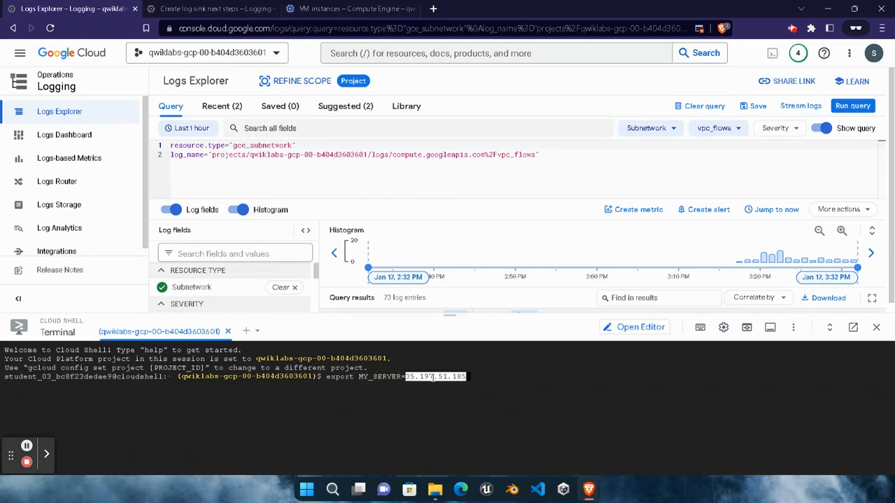
key("Return")
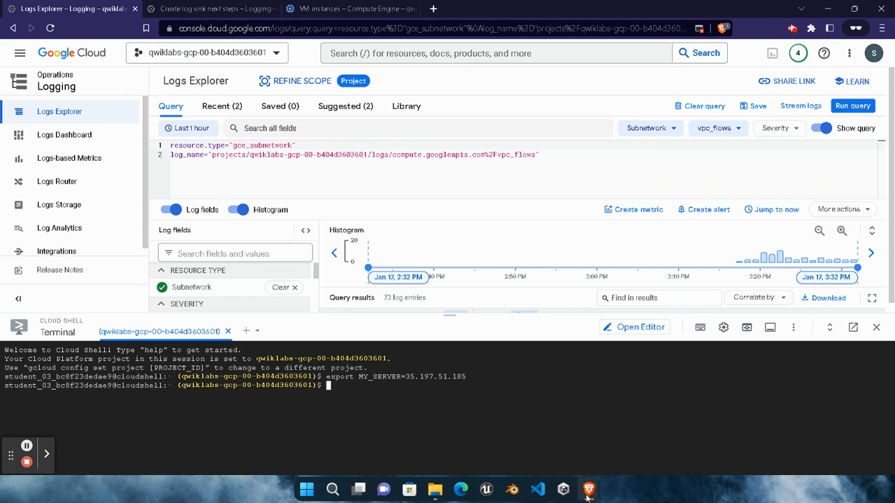
Copy the 50-request loop from the lab instructions and run for ((i=1;i<=50;i++)); do curl $MY_SERVER; done in Cloud Shell.
mouse_move(589, 489)
left_click(462, 420)
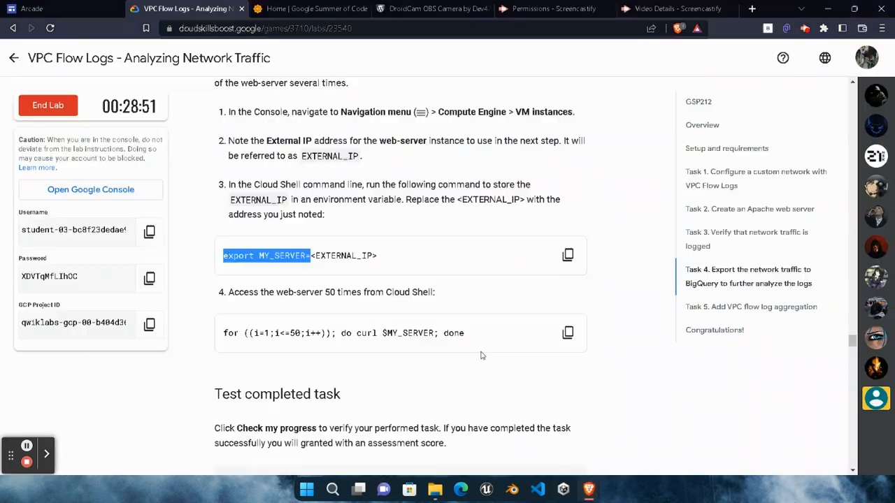
left_click(567, 333)
left_click(712, 433)
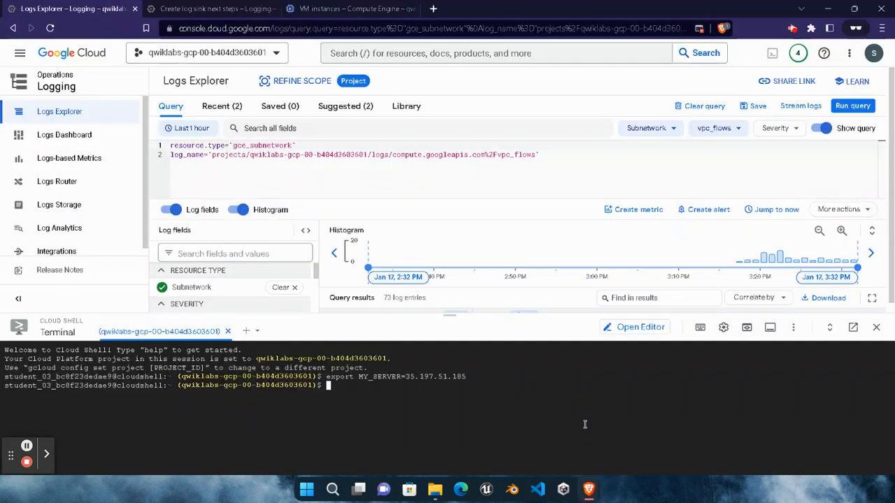
key("ctrl+v")
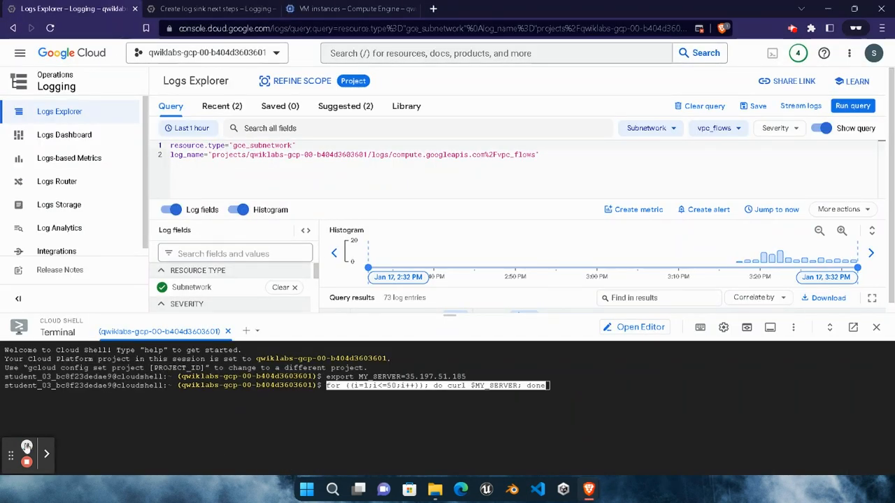
key("Return")
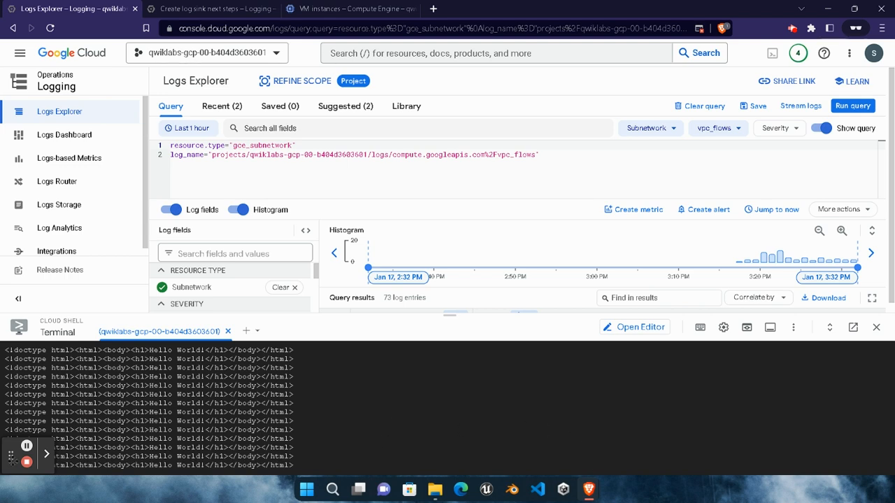
left_click(437, 445)
Return to the lab instructions and check progress for the task "Export the network traffic to BigQuery".
left_click(588, 489)
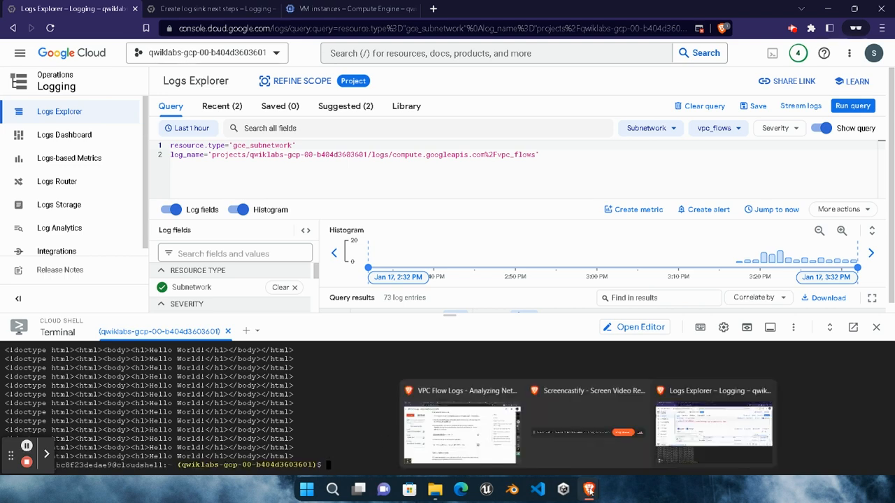
left_click(465, 420)
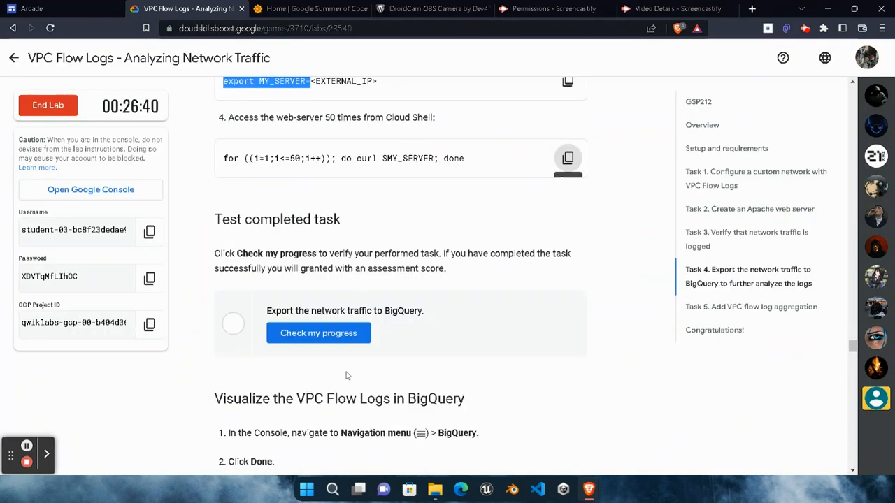
left_click(343, 335)
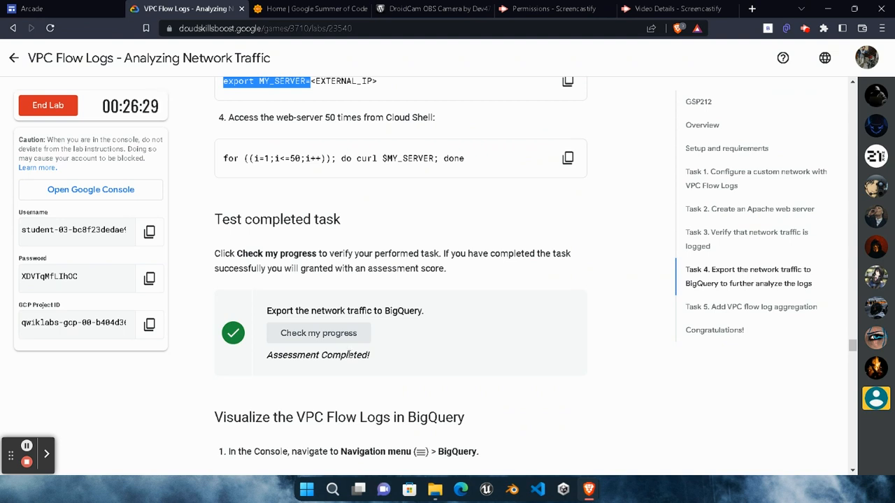
End the VPC Flow Logs lab, confirm ending it, and submit a five-star satisfaction rating without comments.
scroll(435, 342, "down", 10)
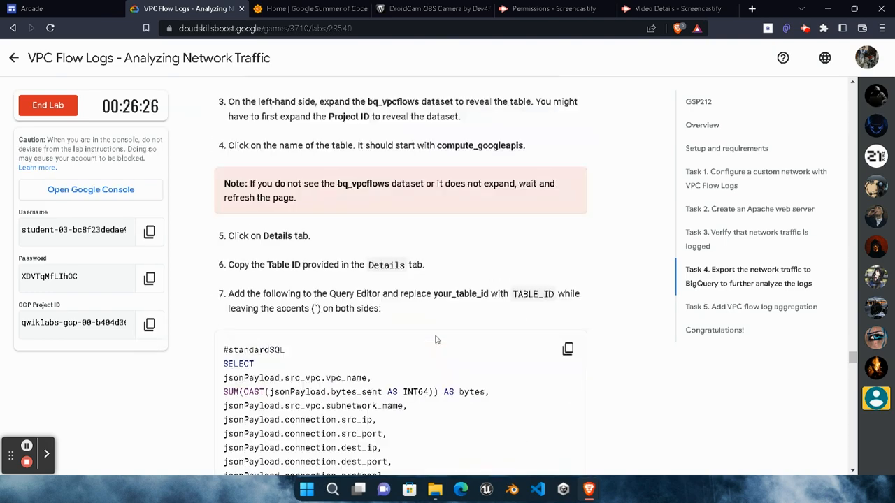
scroll(434, 342, "down", 15)
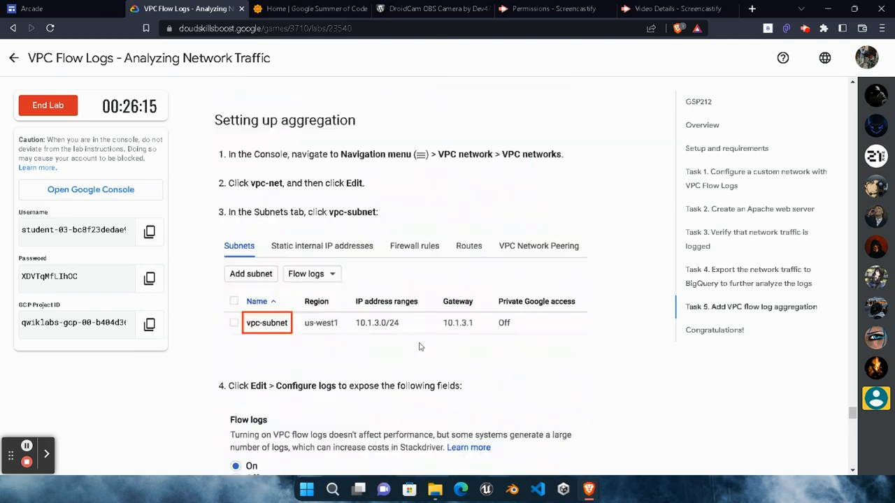
scroll(419, 342, "down", 15)
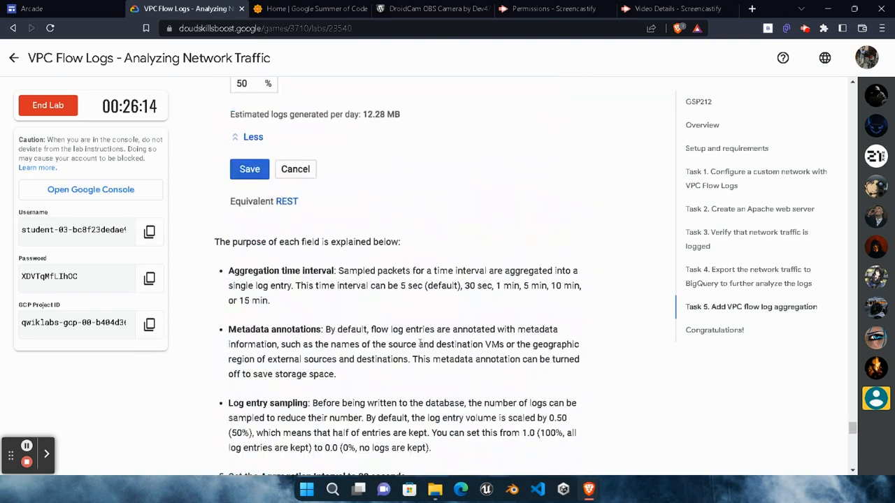
scroll(419, 342, "down", 5)
scroll(343, 323, "up", 3)
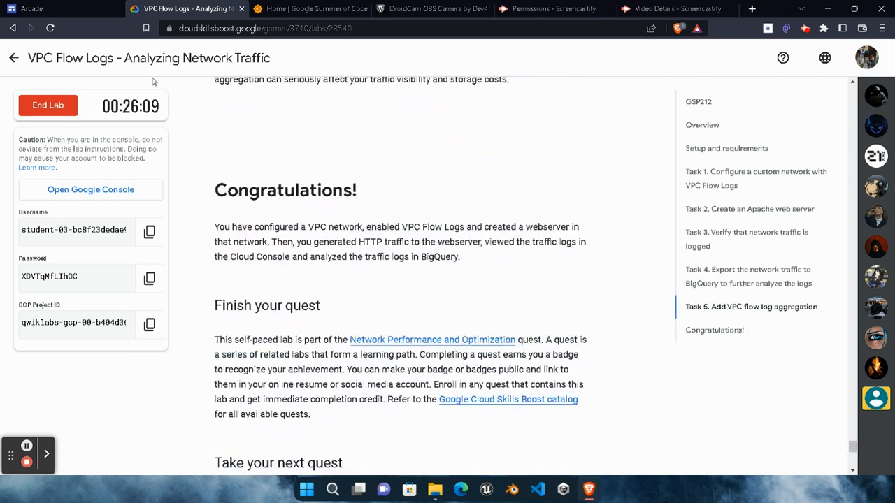
left_click(36, 107)
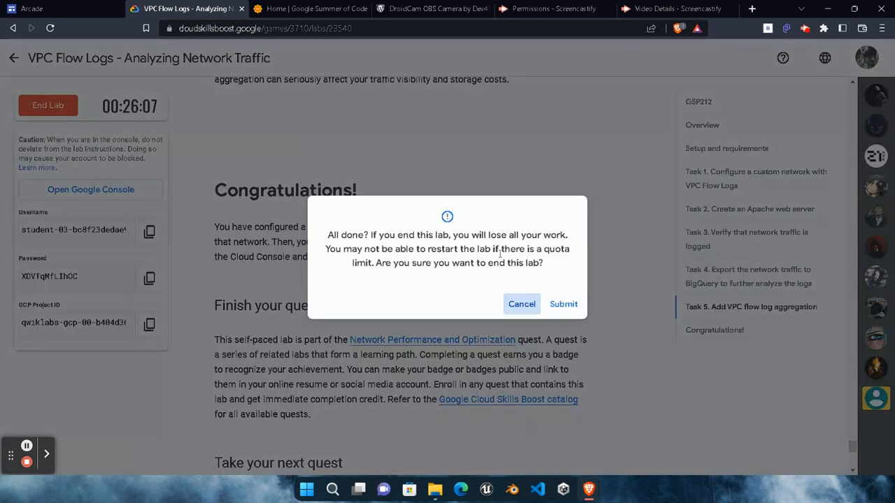
left_click(564, 304)
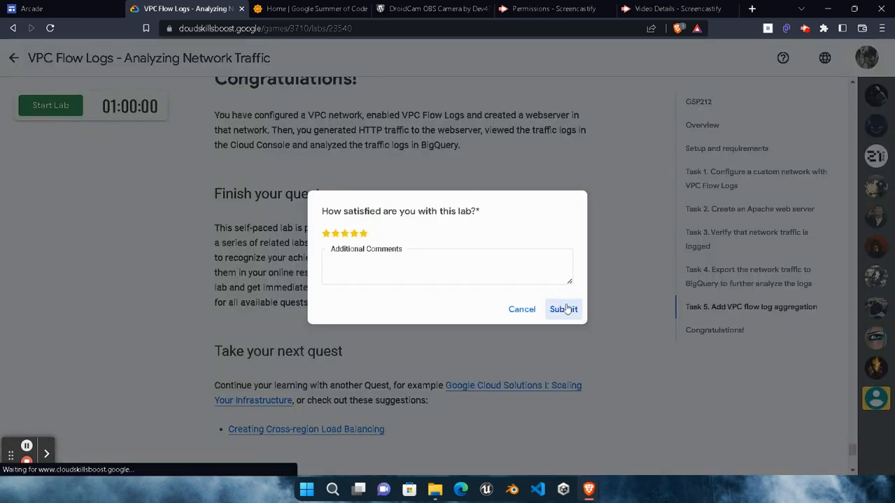
left_click(563, 309)
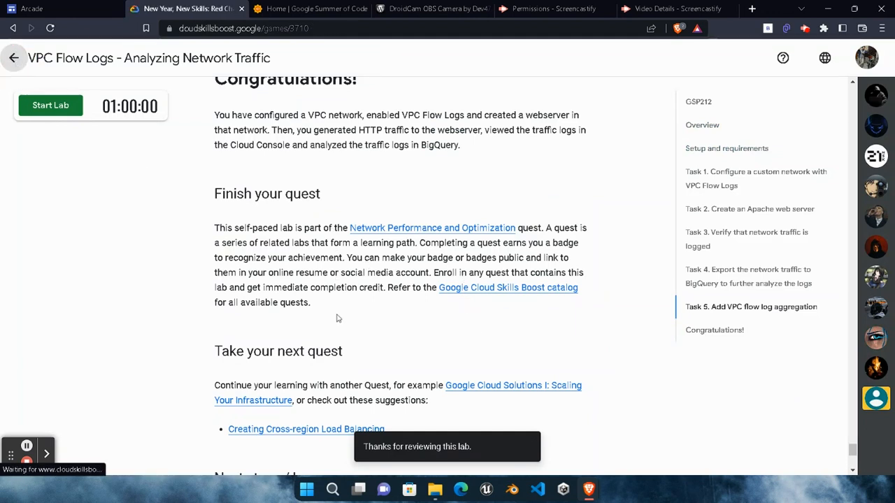
On the New Year, New Skills: Red Challenge (A) page, expand Network Engineer: Traffic flow skills and review its labs' completion.
scroll(517, 349, "down", 15)
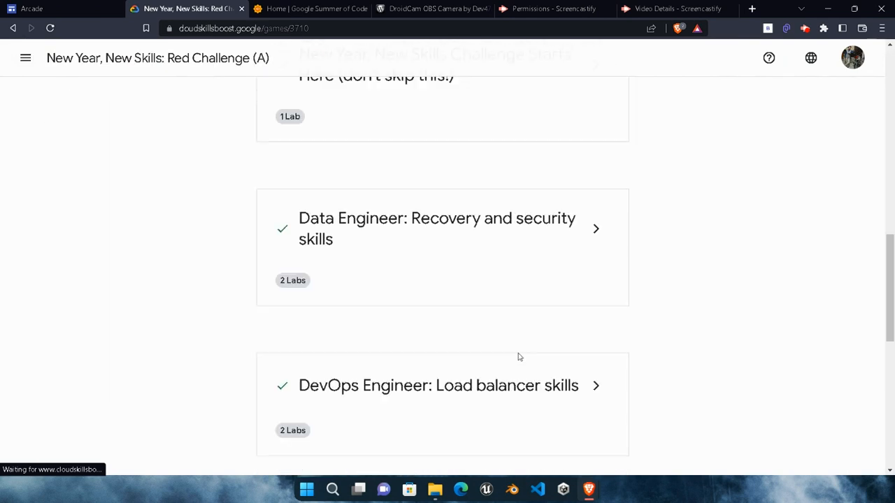
scroll(517, 356, "down", 3)
left_click(595, 303)
scroll(477, 359, "down", 2)
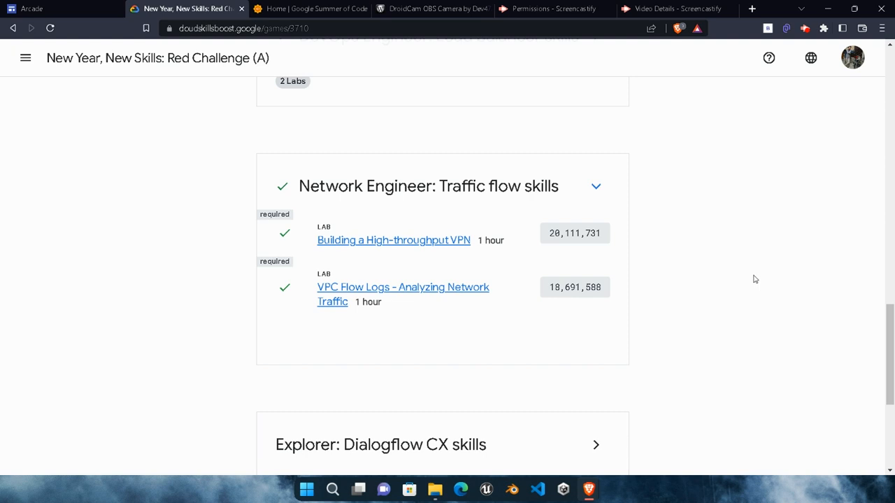
scroll(755, 279, "down", 3)
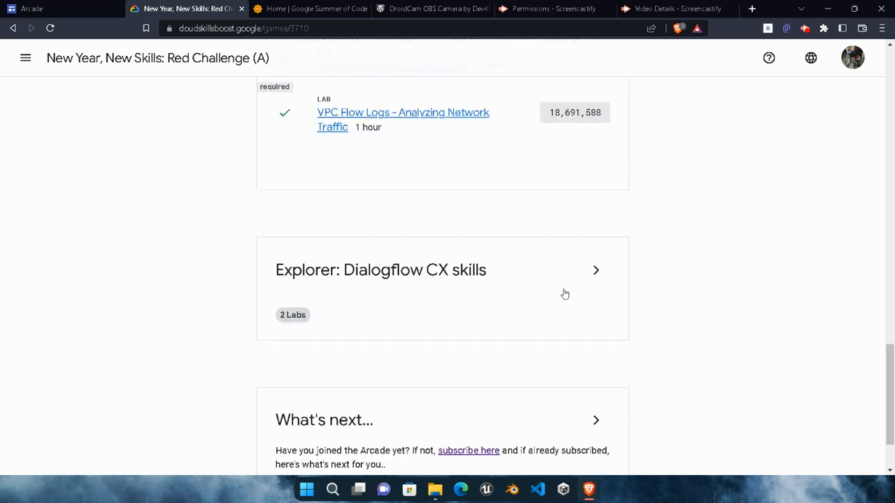